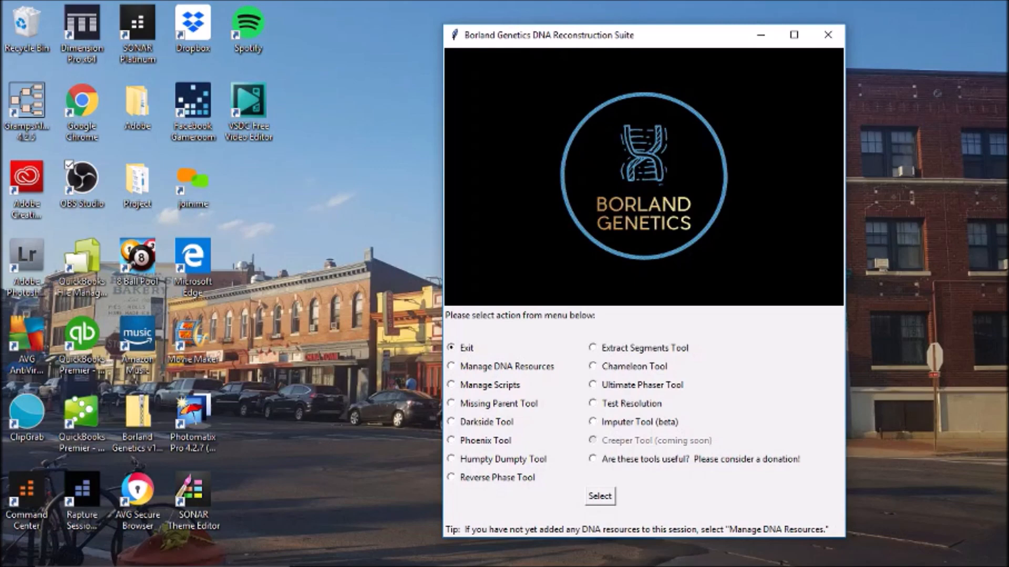
# - Open the resource list file picker via Manage DNA Resources and Load resource list
pyautogui.click(599, 496)
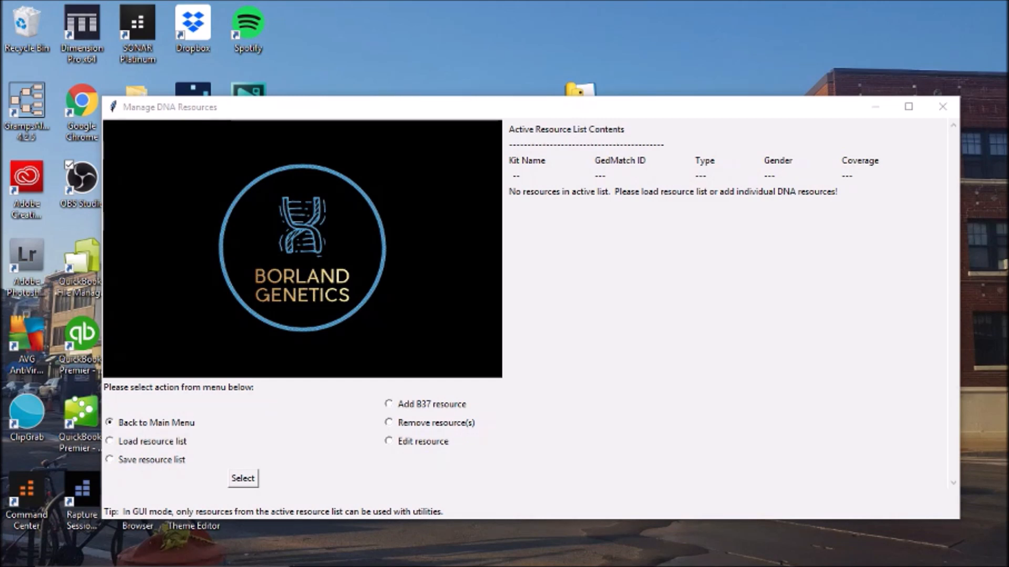
pyautogui.click(243, 479)
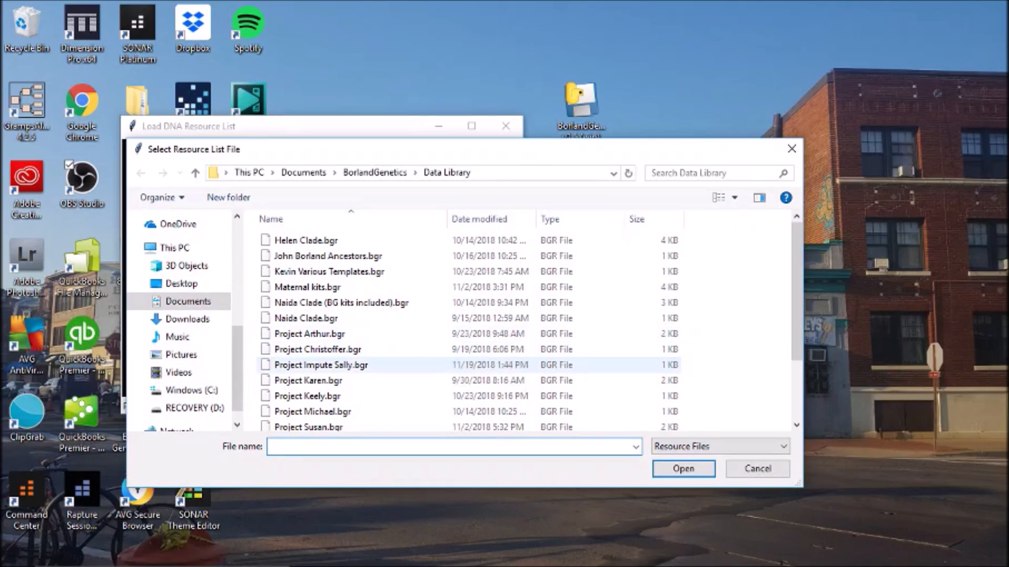
# - Load Project Impute Sally.bgr so its five mono kits become the active resources
pyautogui.doubleClick(341, 365)
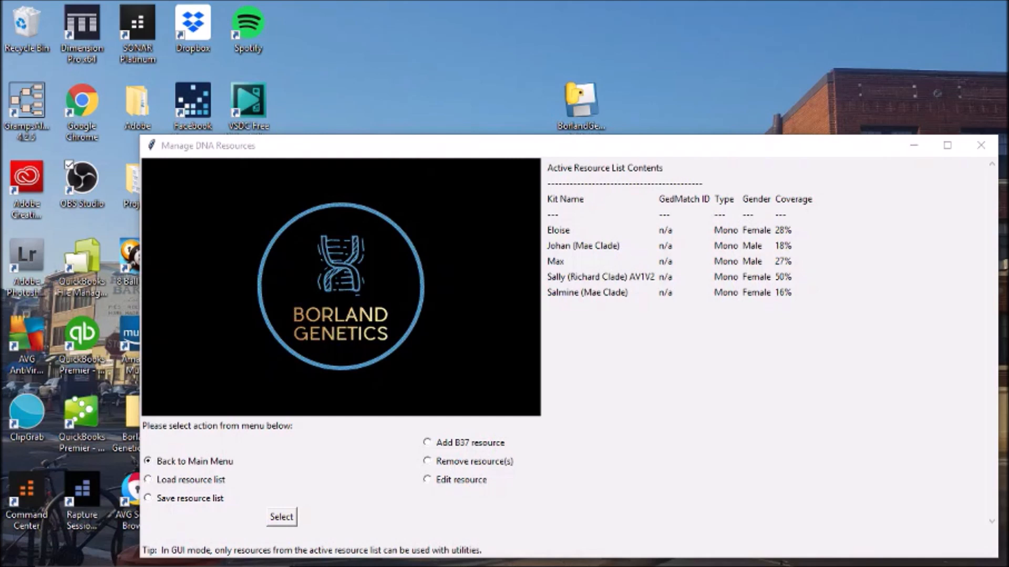
pyautogui.moveTo(453, 564)
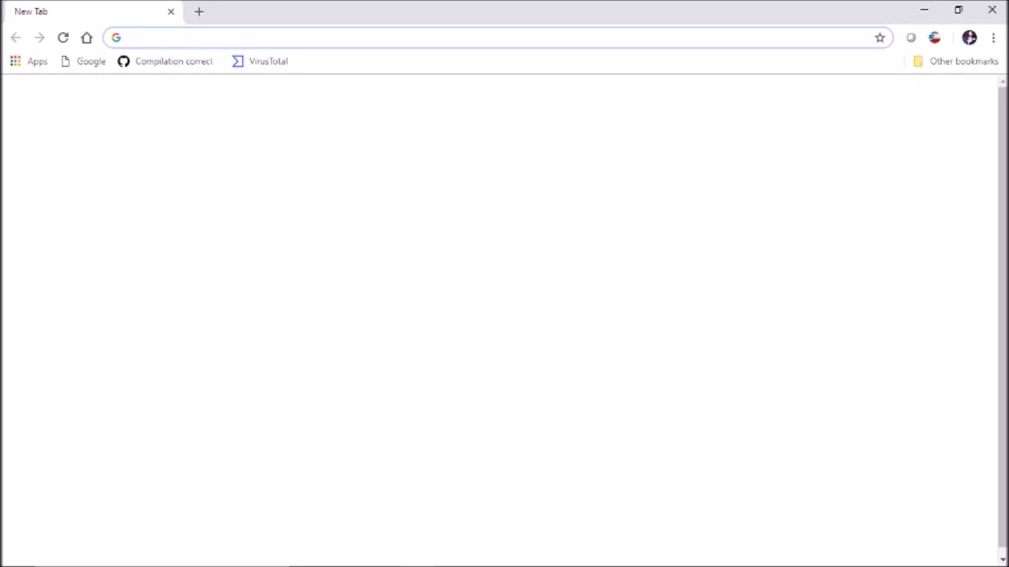
# - Go to dnapainter.com and open the Sally Ancestors profile from the Profiles list
pyautogui.write('dnap')
pyautogui.press('Return')
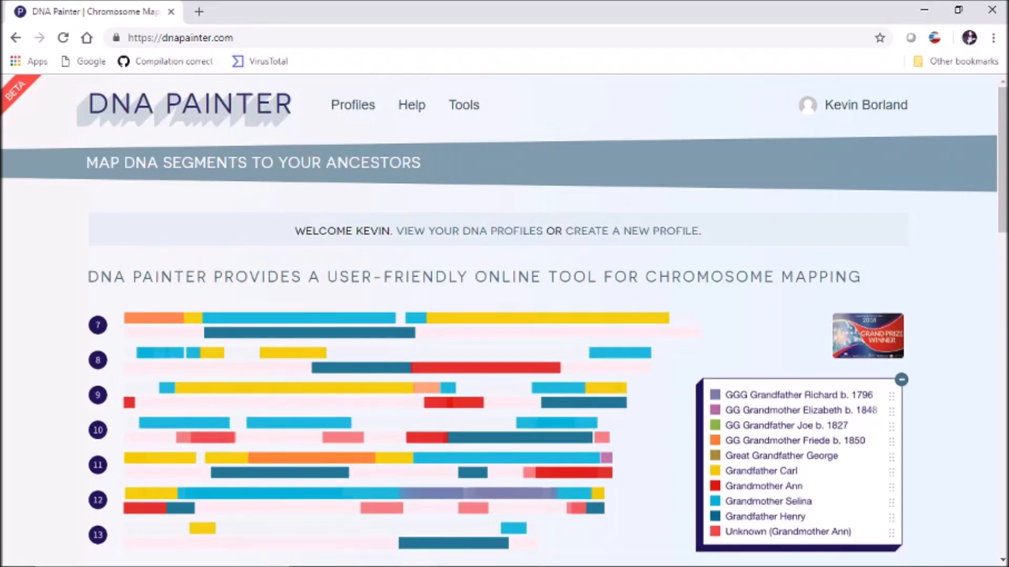
pyautogui.click(352, 104)
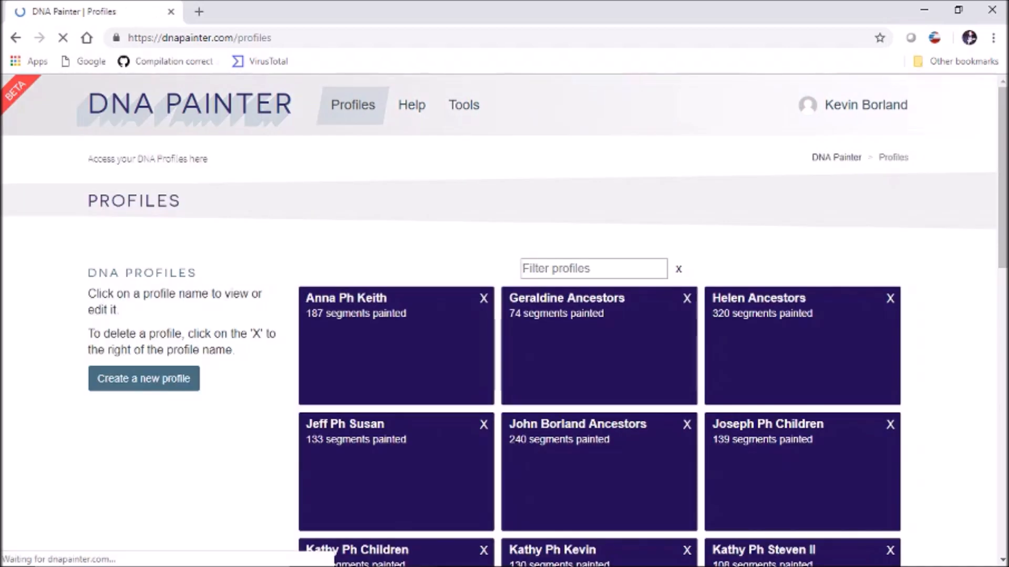
pyautogui.scroll(-8, 504, 321)
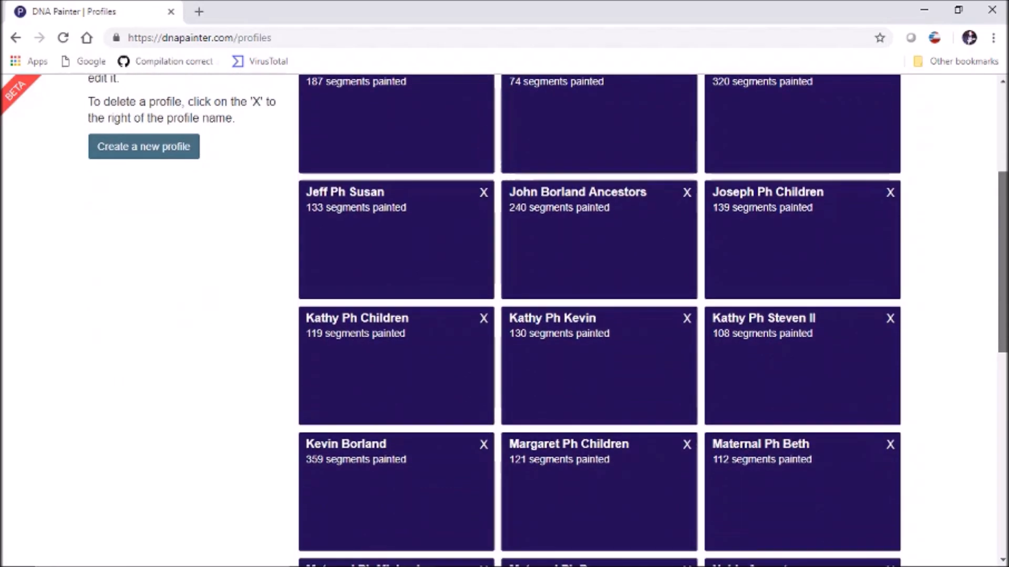
pyautogui.scroll(-6, 505, 321)
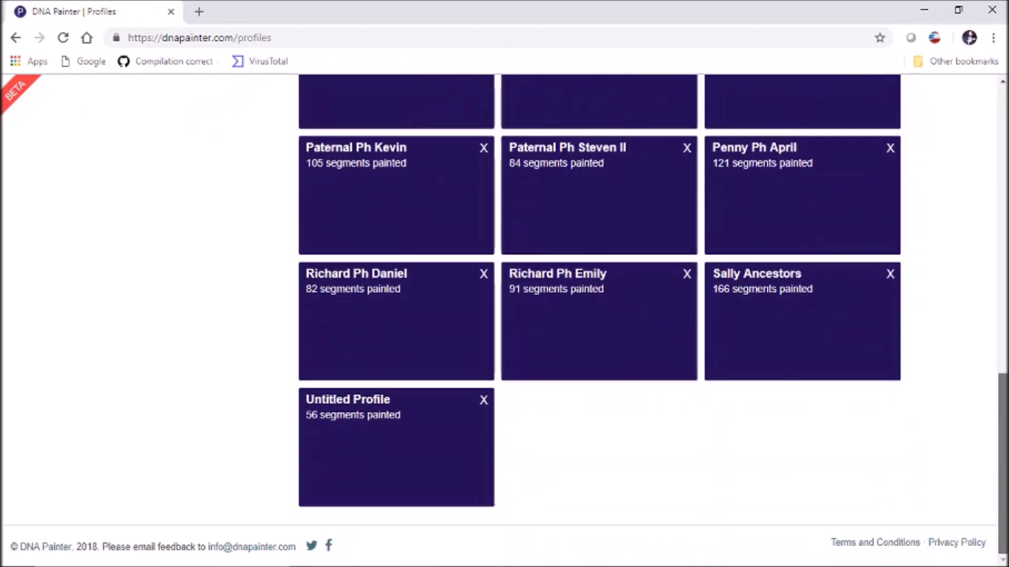
pyautogui.click(802, 321)
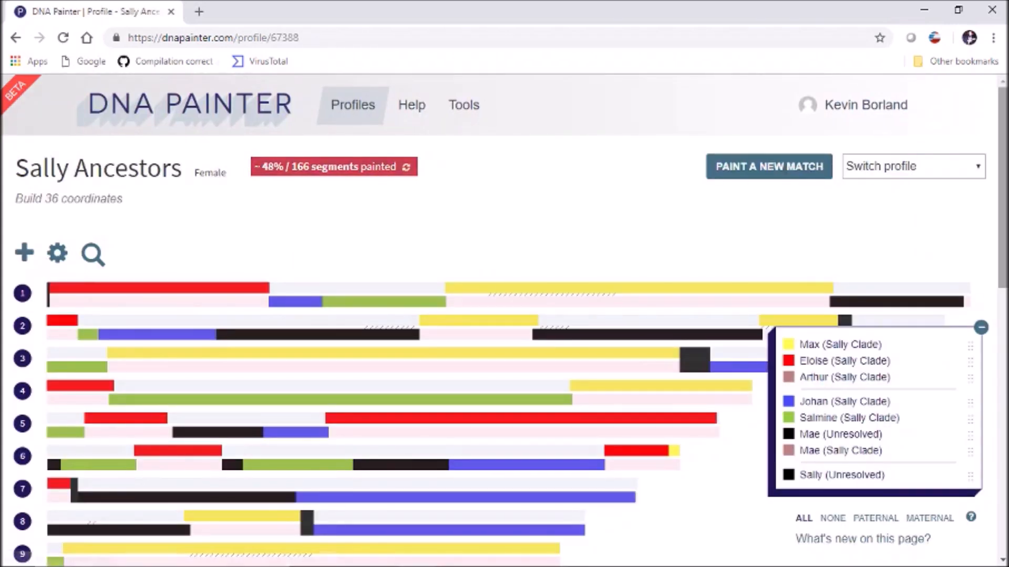
pyautogui.scroll(-2, 54, 449)
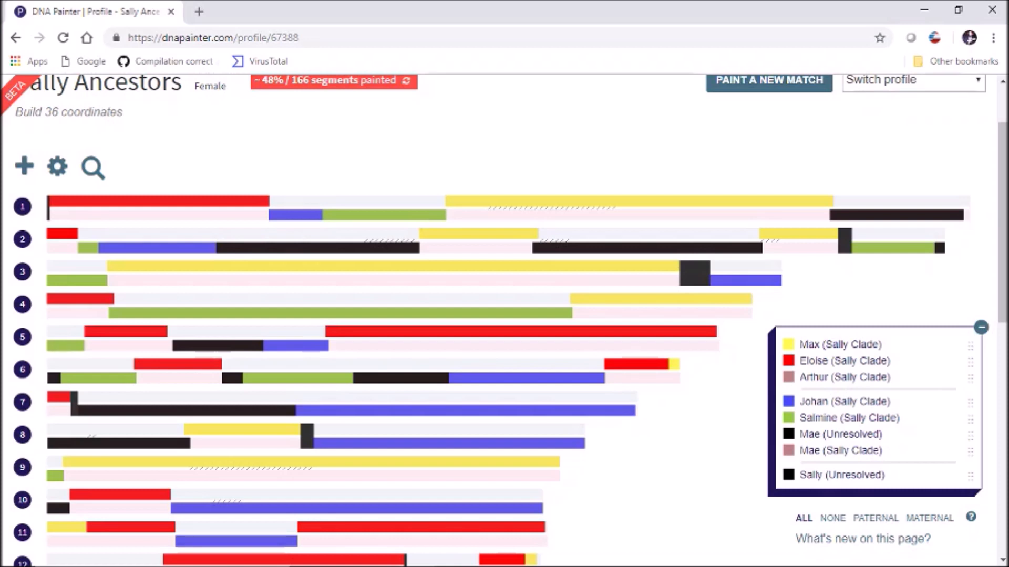
pyautogui.click(53, 201)
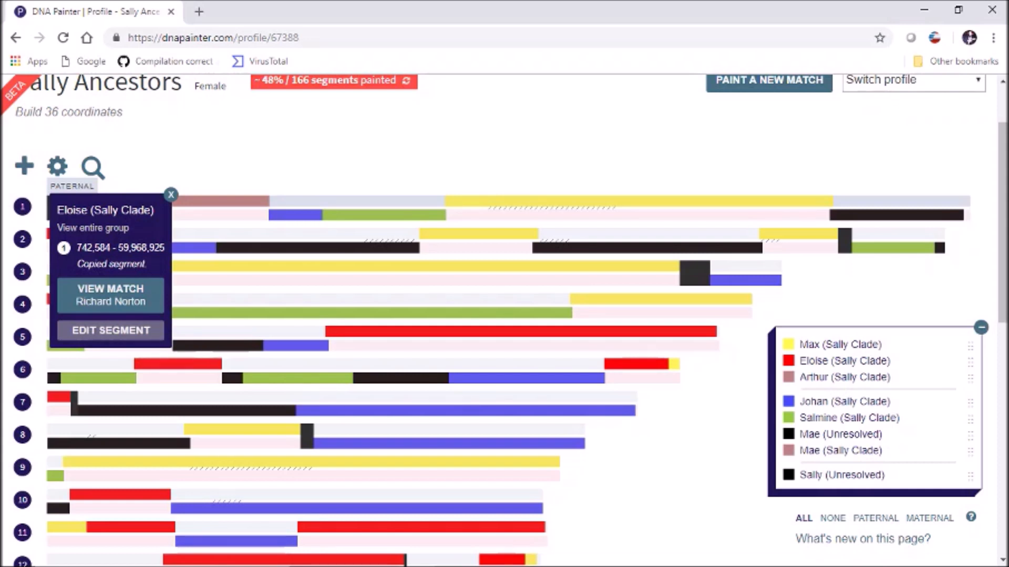
pyautogui.moveTo(292, 216)
pyautogui.click(293, 216)
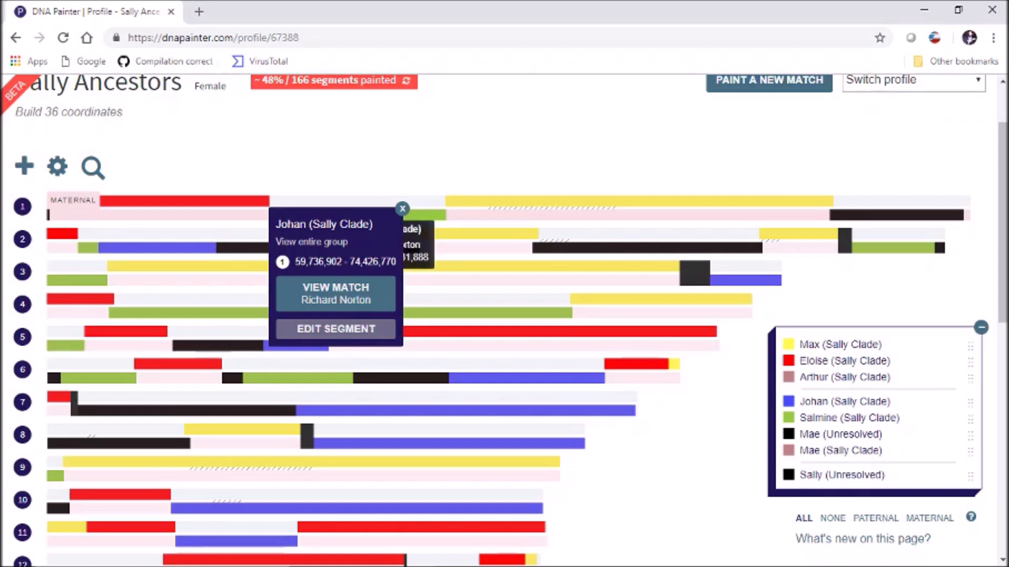
pyautogui.click(424, 215)
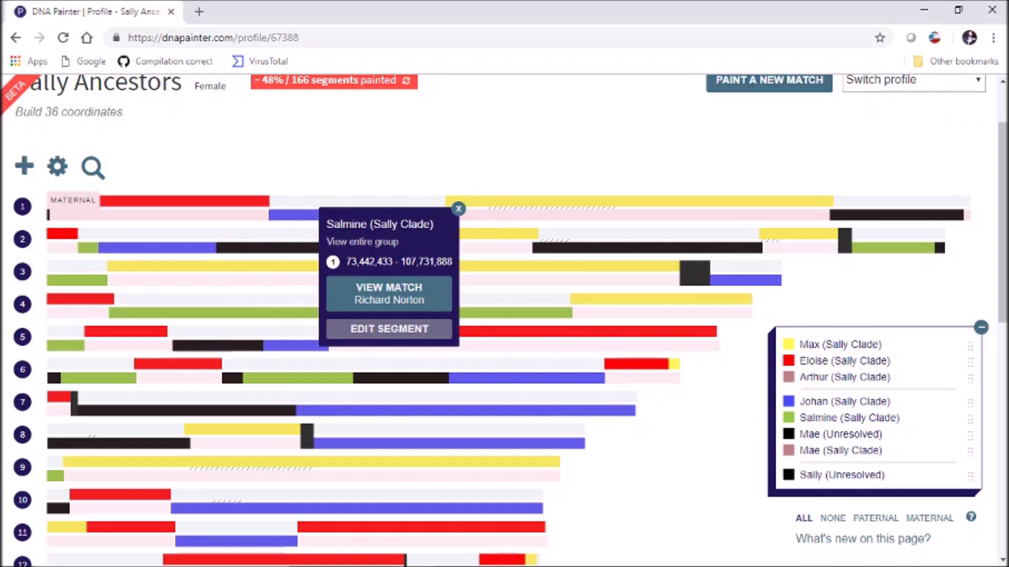
pyautogui.moveTo(453, 202)
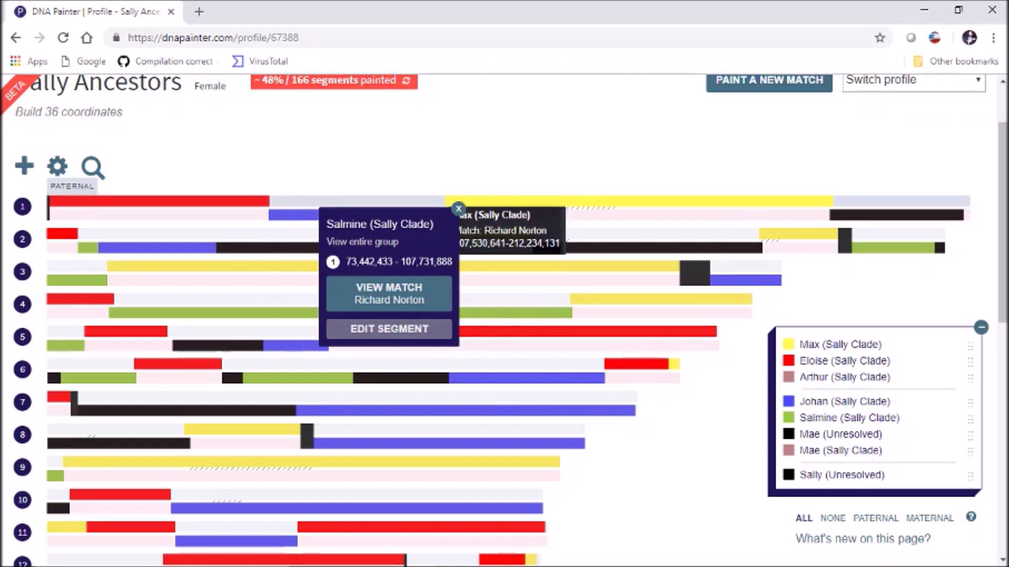
pyautogui.click(454, 201)
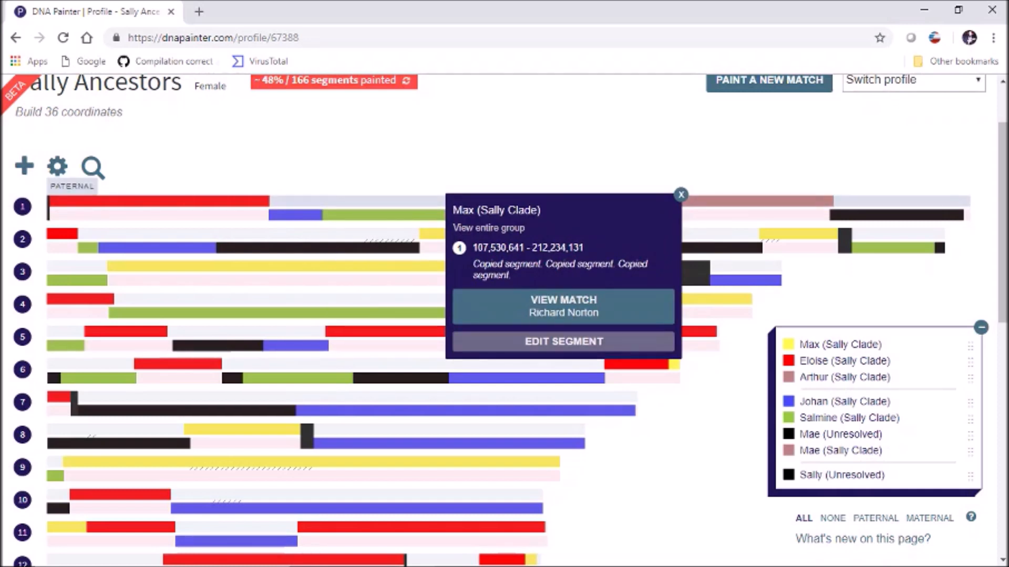
pyautogui.moveTo(840, 215)
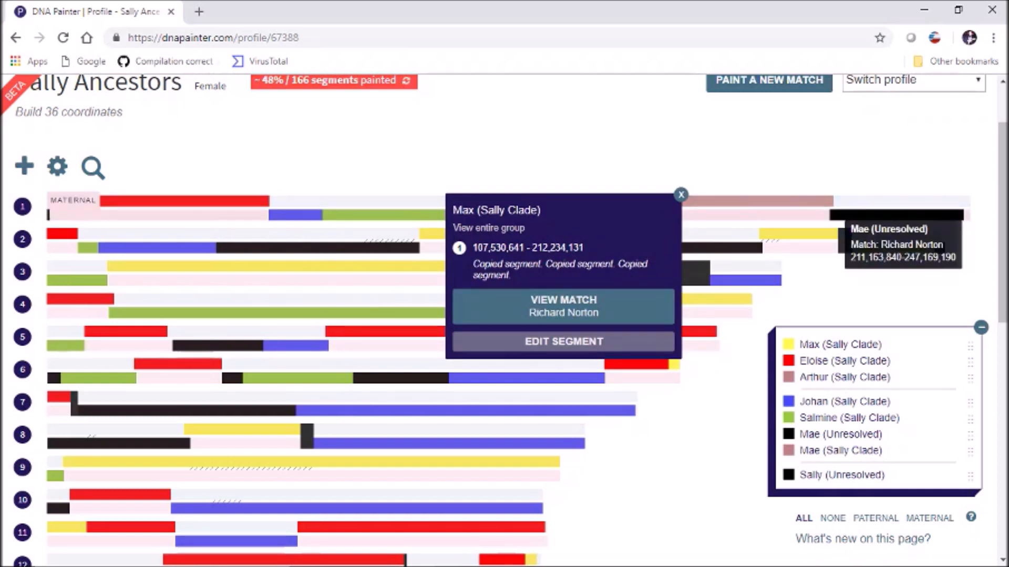
pyautogui.click(841, 215)
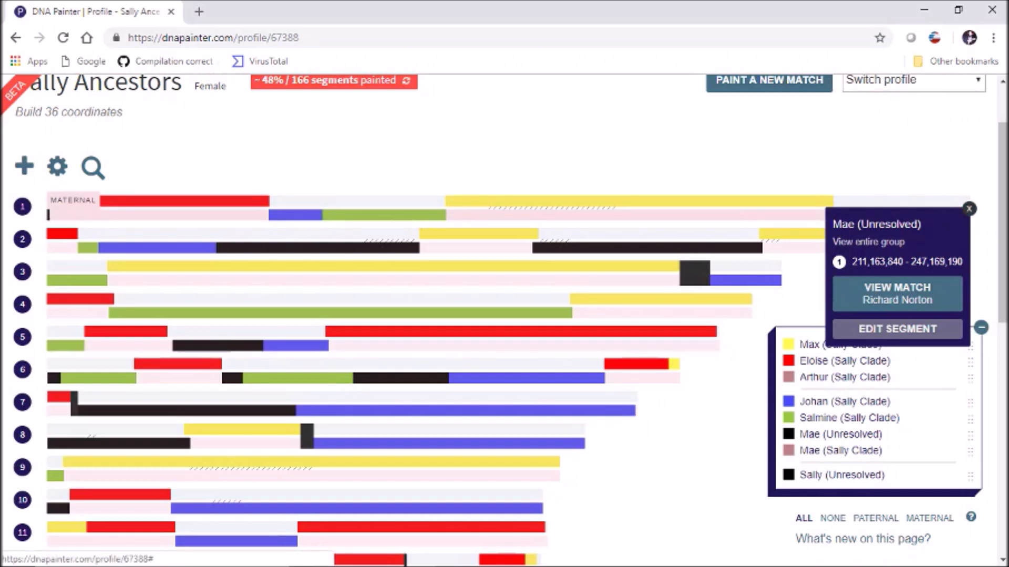
pyautogui.click(969, 209)
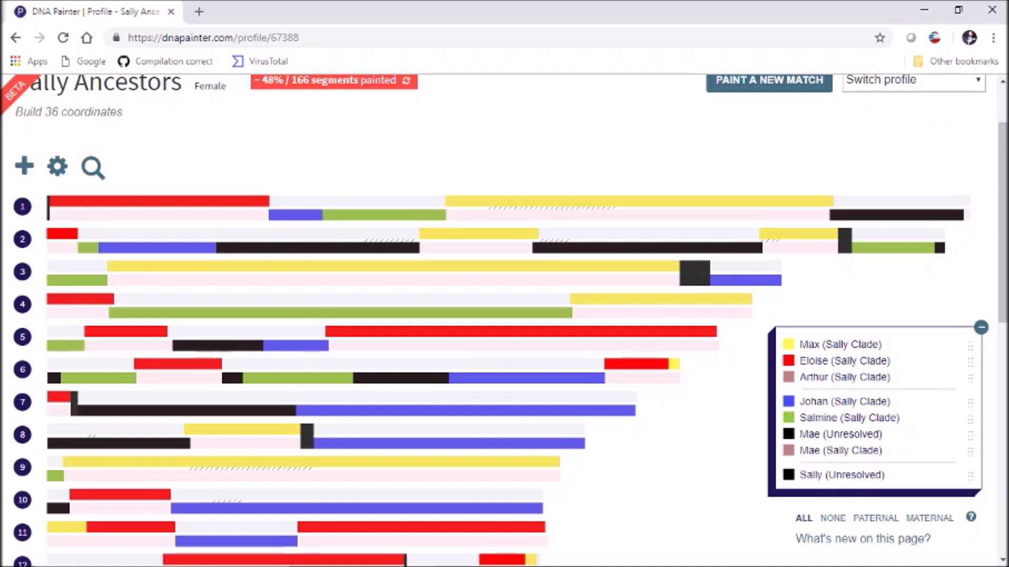
pyautogui.click(159, 201)
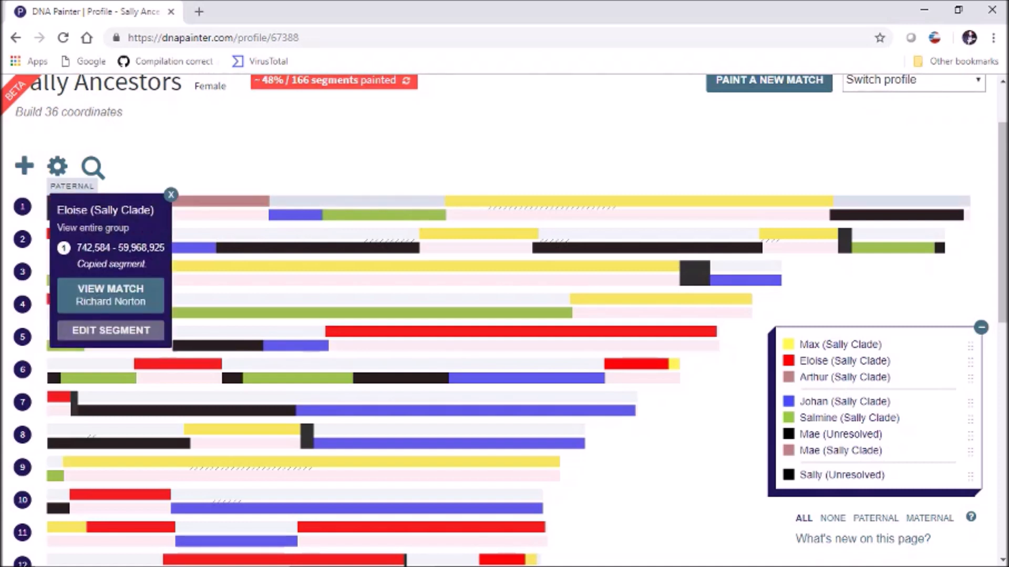
pyautogui.click(604, 201)
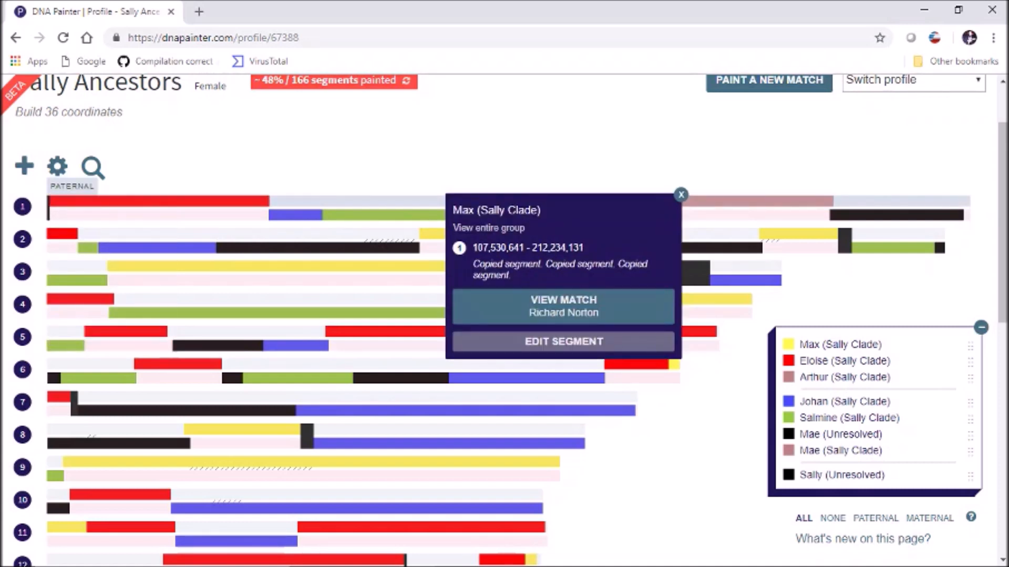
pyautogui.click(681, 195)
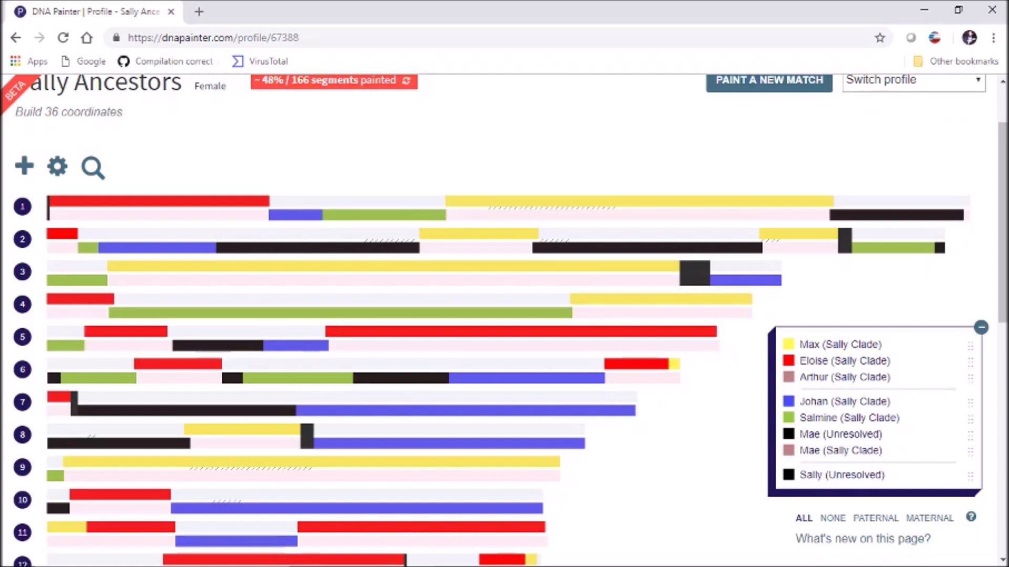
# - Inspect Eloise's red chromosome 5 segment details, then minimize Chrome
pyautogui.click(125, 331)
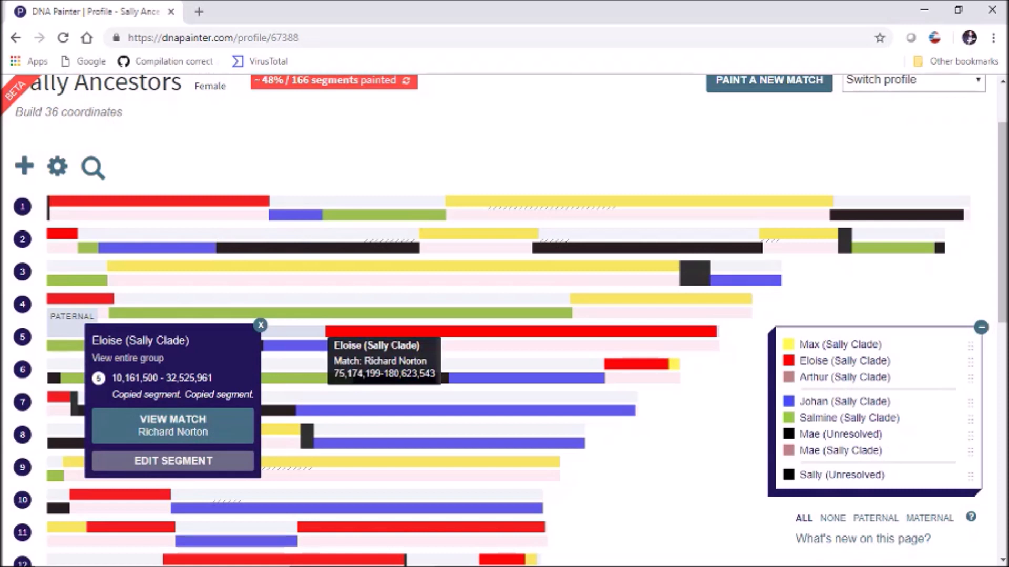
pyautogui.click(384, 331)
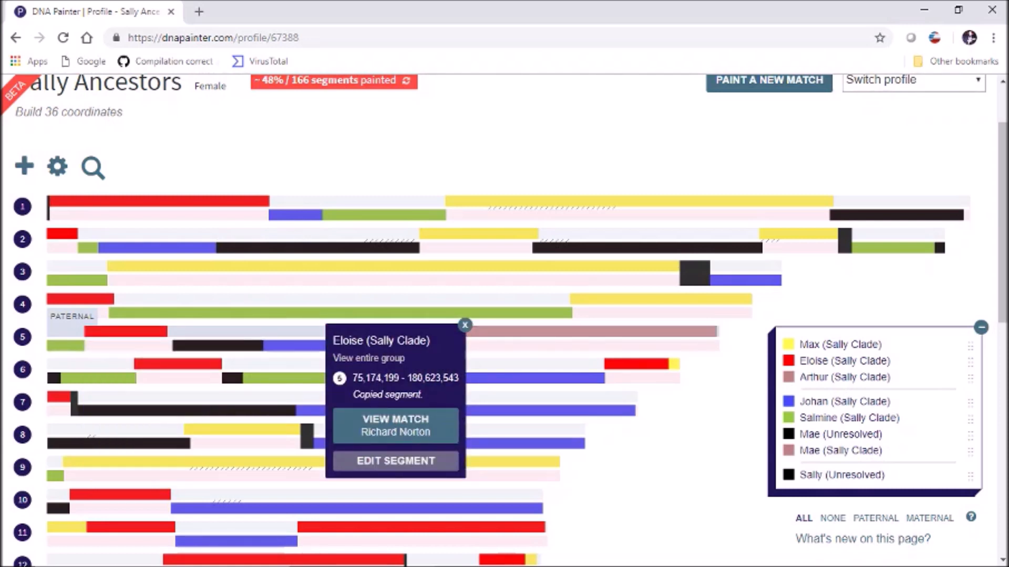
pyautogui.click(464, 325)
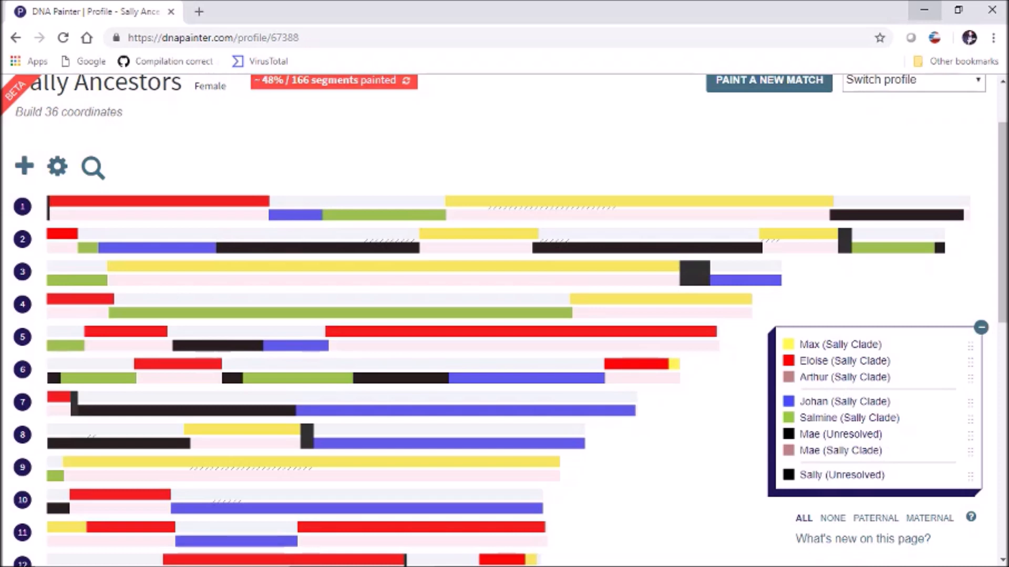
pyautogui.click(923, 9)
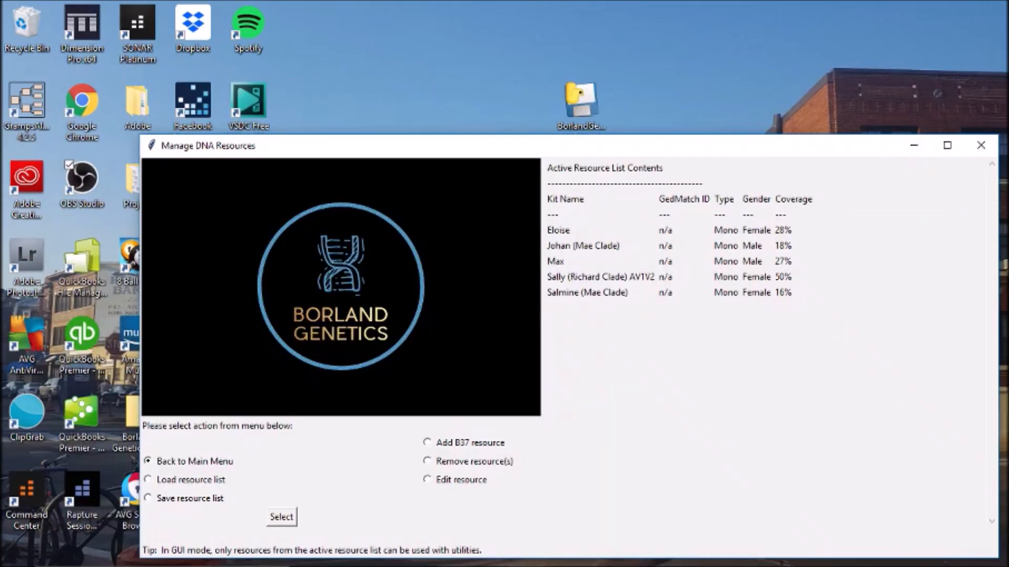
# - Launch the Imputer Tool (beta) targeting Sally (Richard Clade) AV1V2, then return to Chrome
pyautogui.click(282, 517)
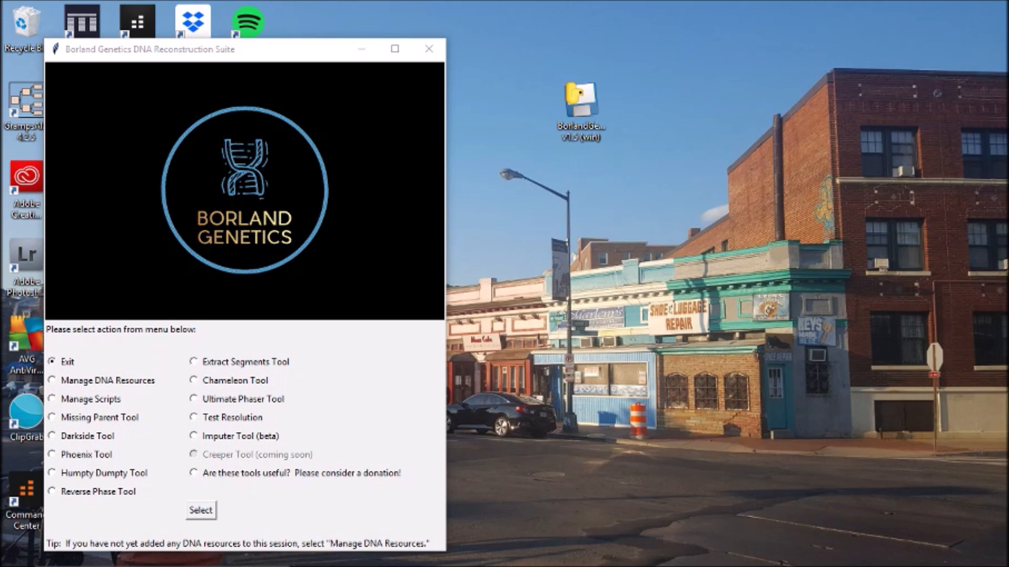
pyautogui.click(193, 436)
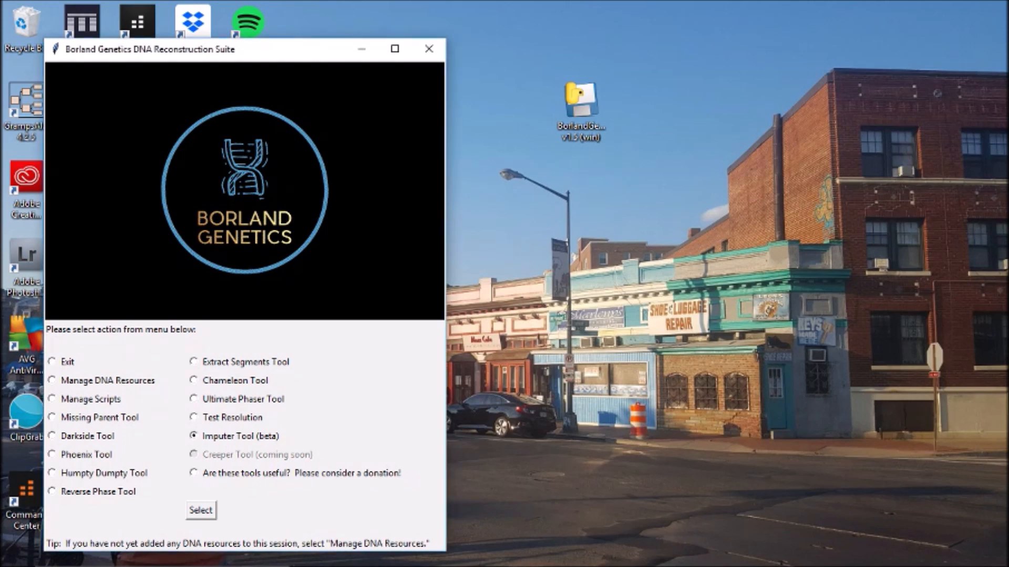
pyautogui.click(200, 511)
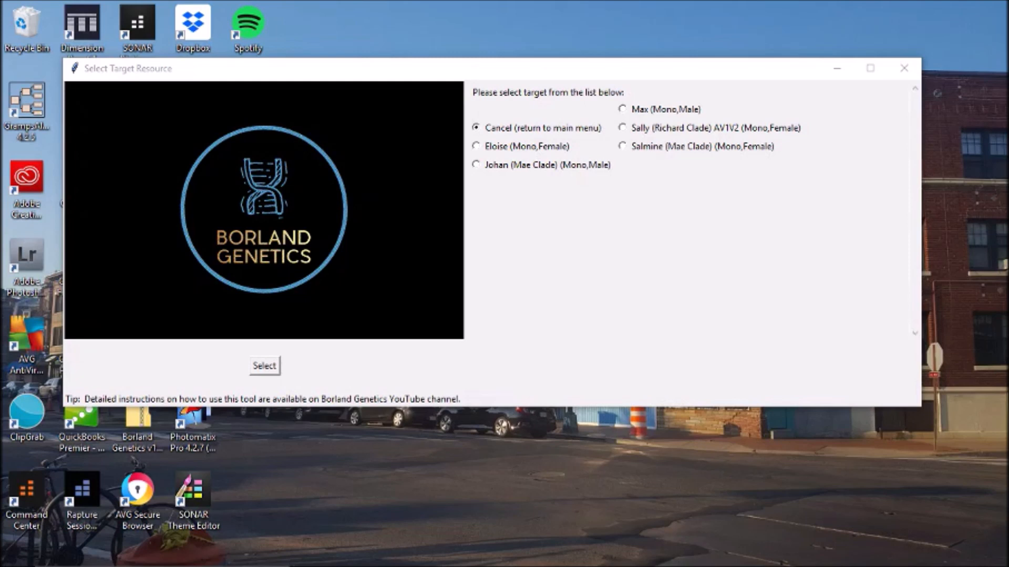
pyautogui.click(623, 128)
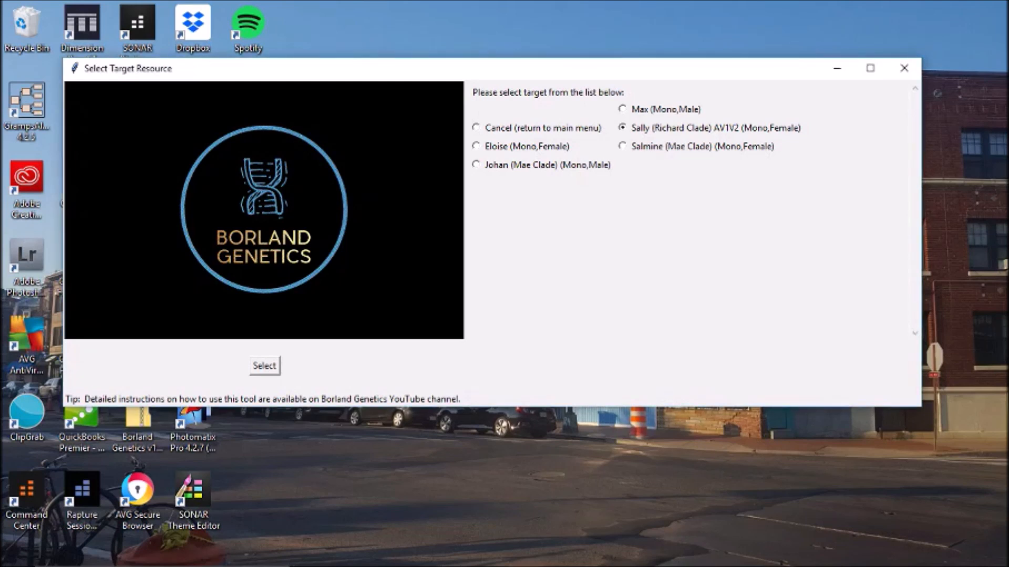
pyautogui.click(265, 366)
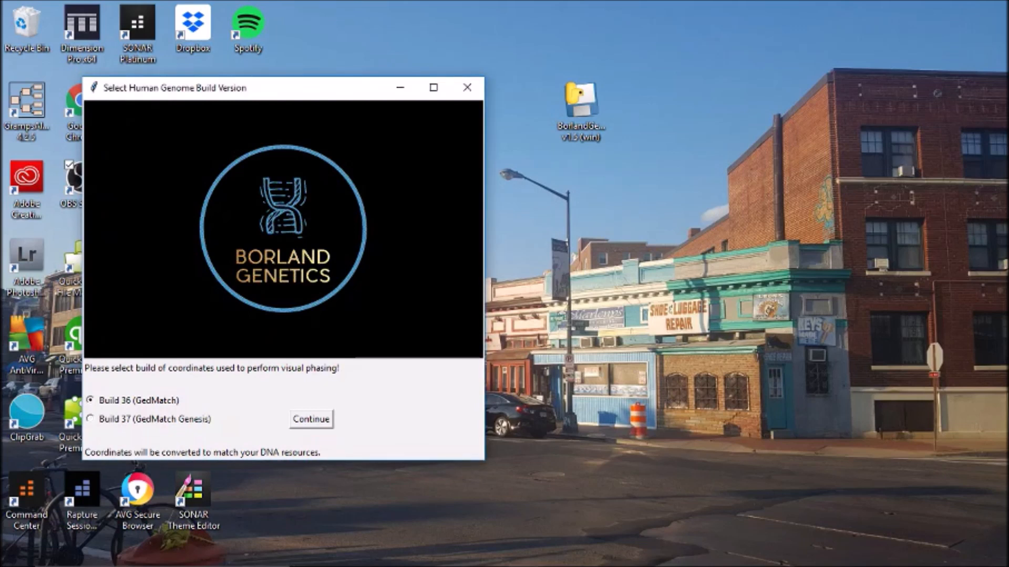
pyautogui.click(417, 554)
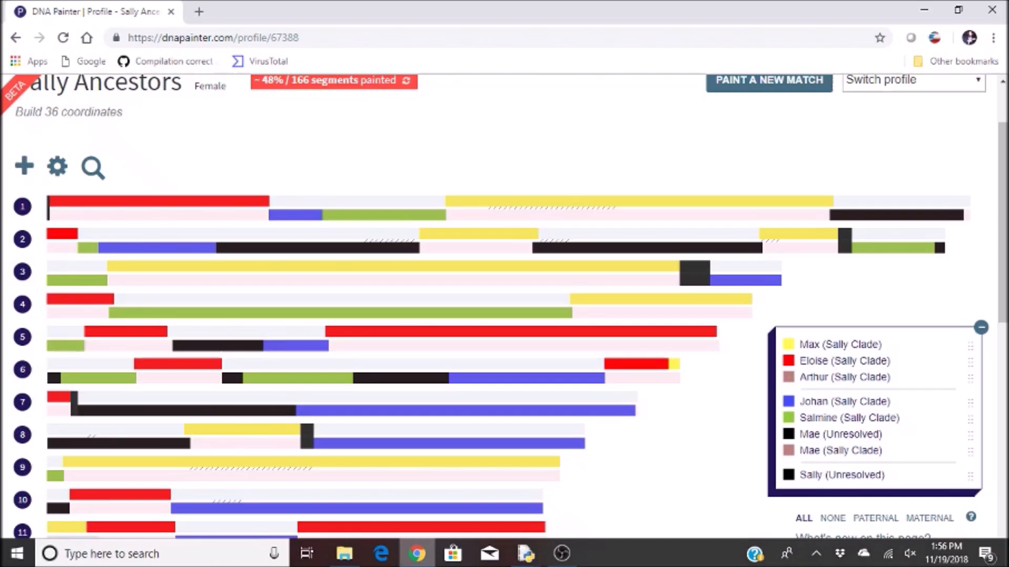
# - Review Max's yellow chromosome 1 segment details, then minimize Chrome
pyautogui.click(449, 202)
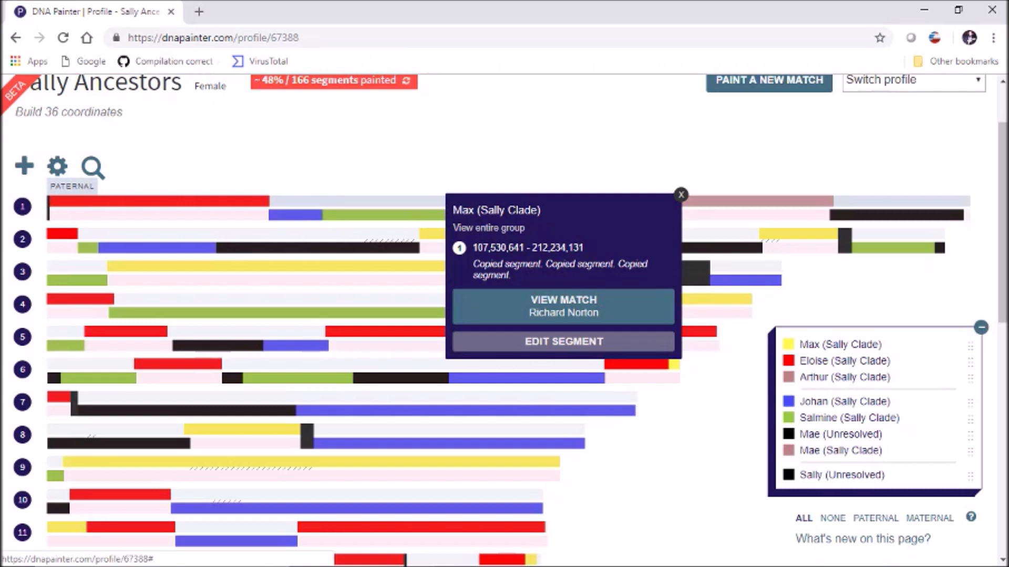
pyautogui.click(681, 195)
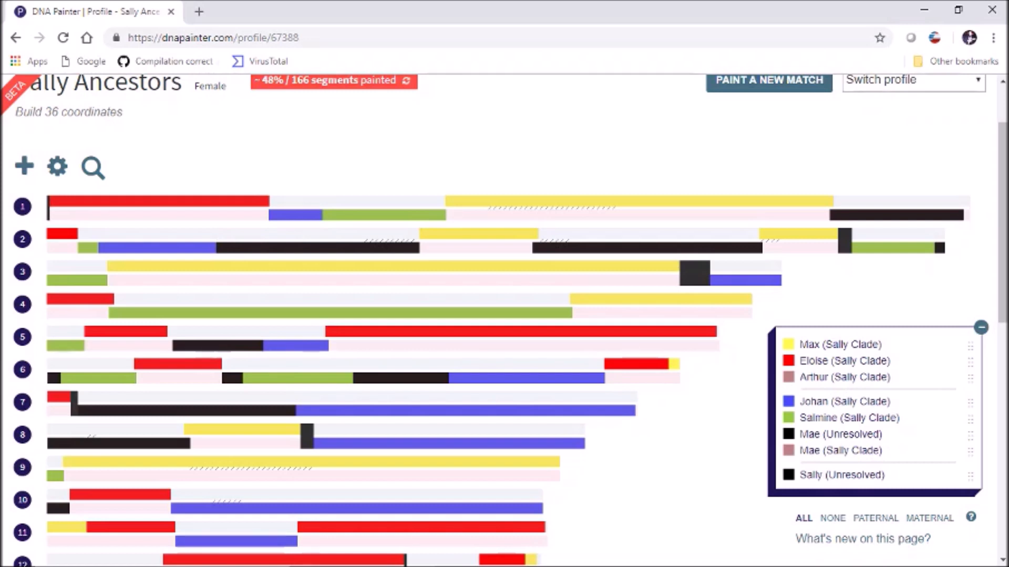
pyautogui.moveTo(1003, 220); pyautogui.dragTo(1003, 192)
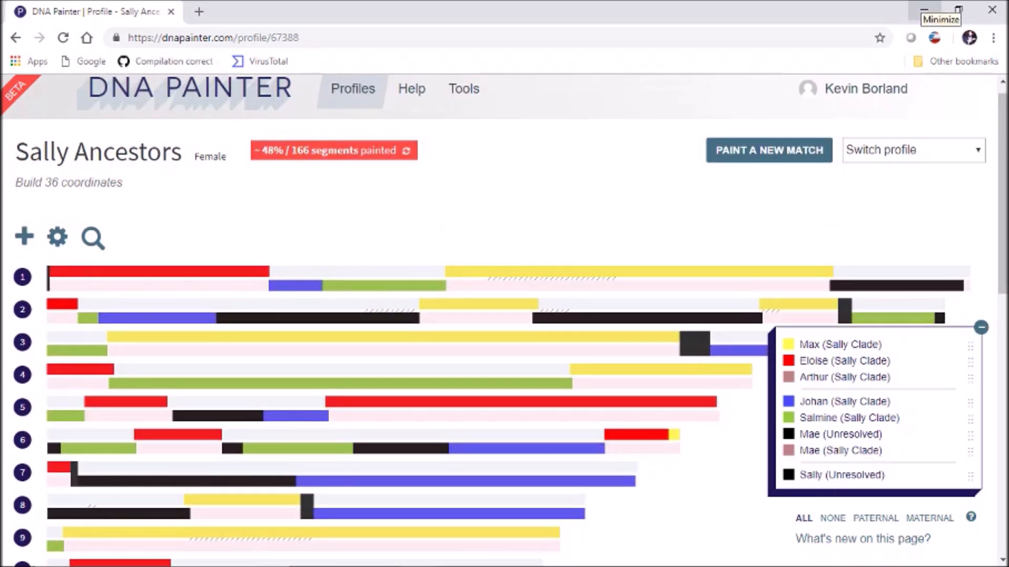
pyautogui.click(923, 11)
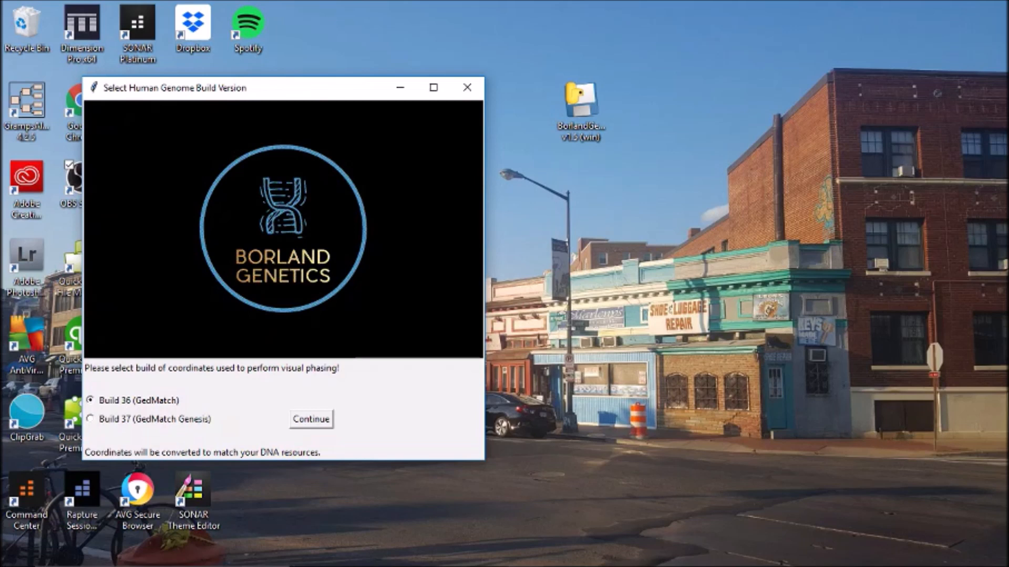
# - Keep Build 36 (GedMatch) coordinates and load the DNA Painter Export - Sally Ancestors file
pyautogui.click(311, 419)
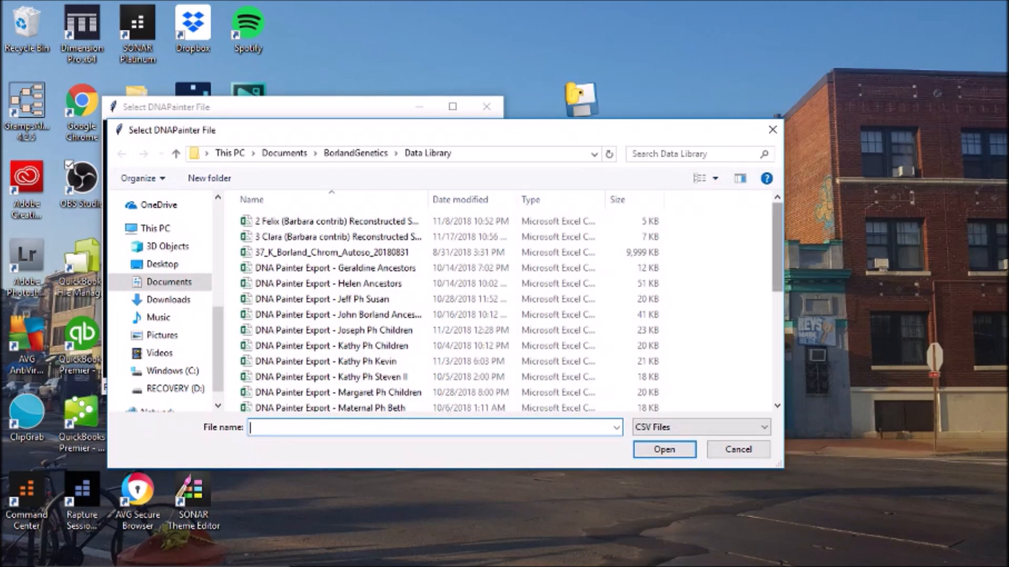
pyautogui.scroll(-1, 627, 224)
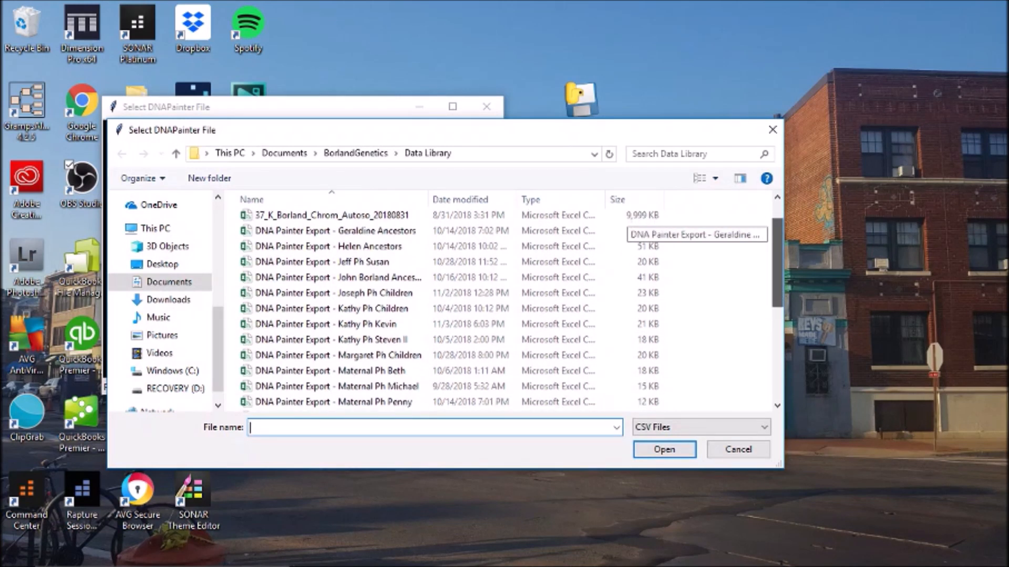
pyautogui.scroll(-6, 628, 223)
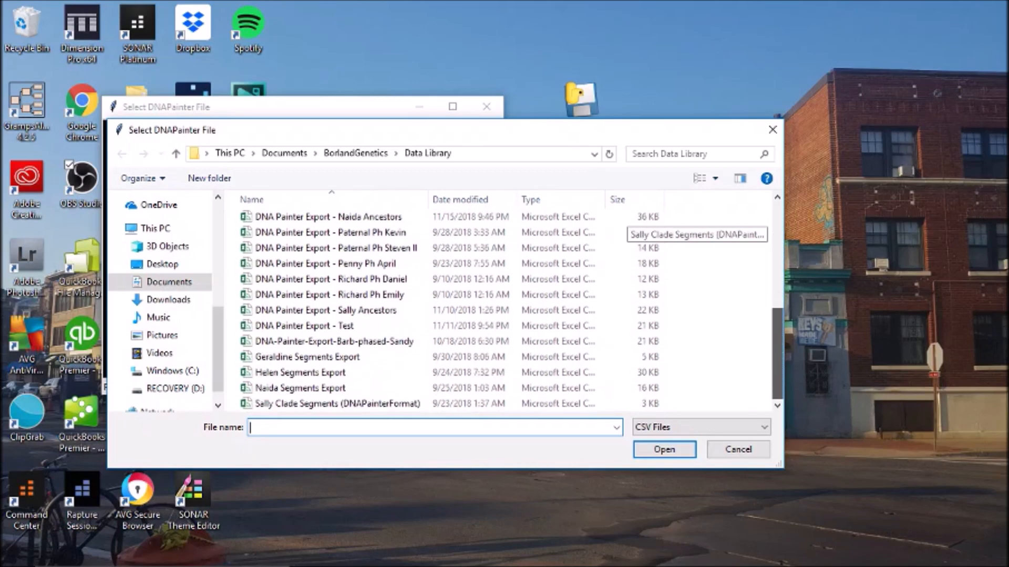
pyautogui.doubleClick(326, 310)
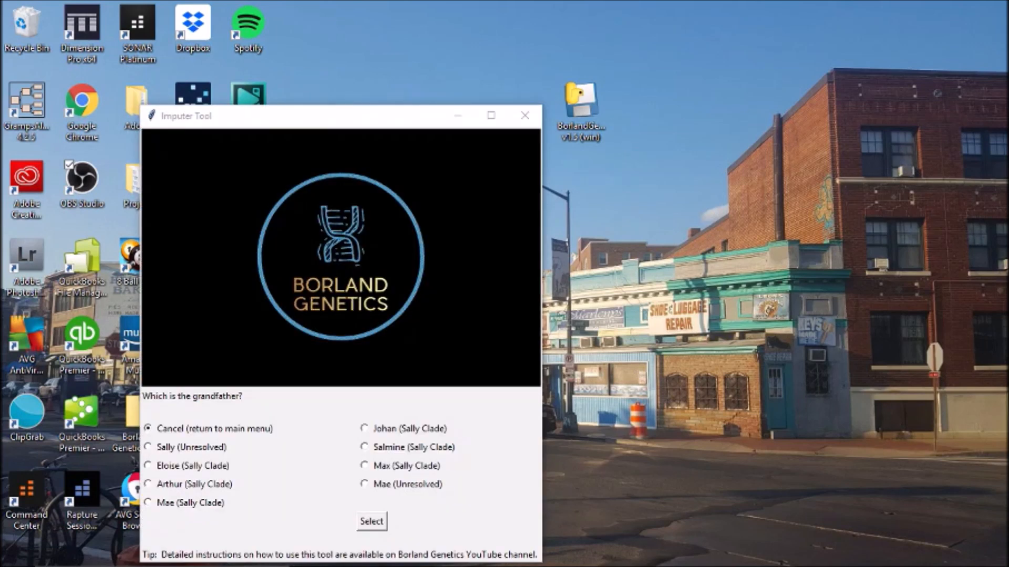
# - Mark the grandparents as paternal in the Imputer Tool, then switch back to Chrome
pyautogui.moveTo(315, 119); pyautogui.dragTo(479, 48)
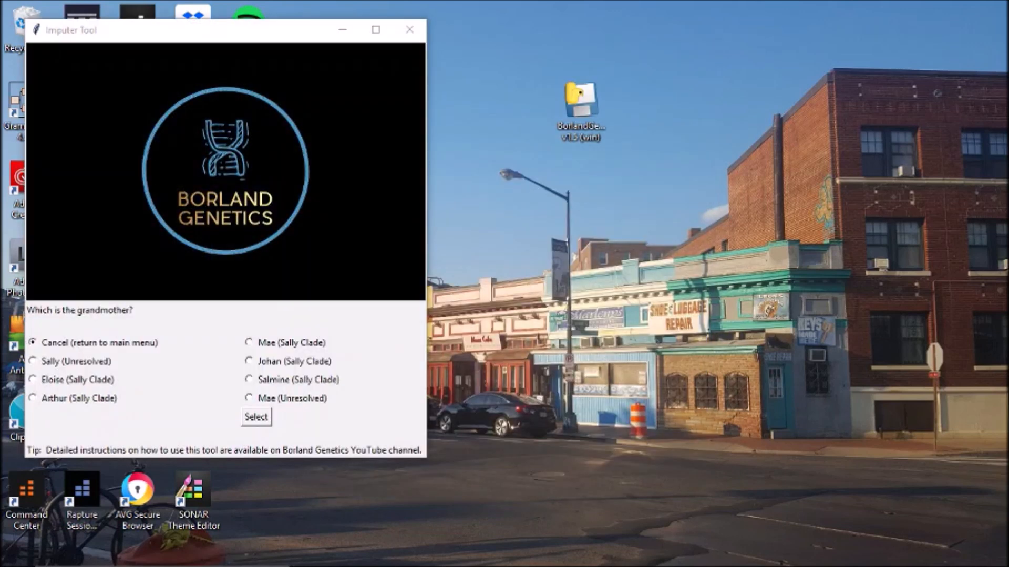
pyautogui.click(33, 379)
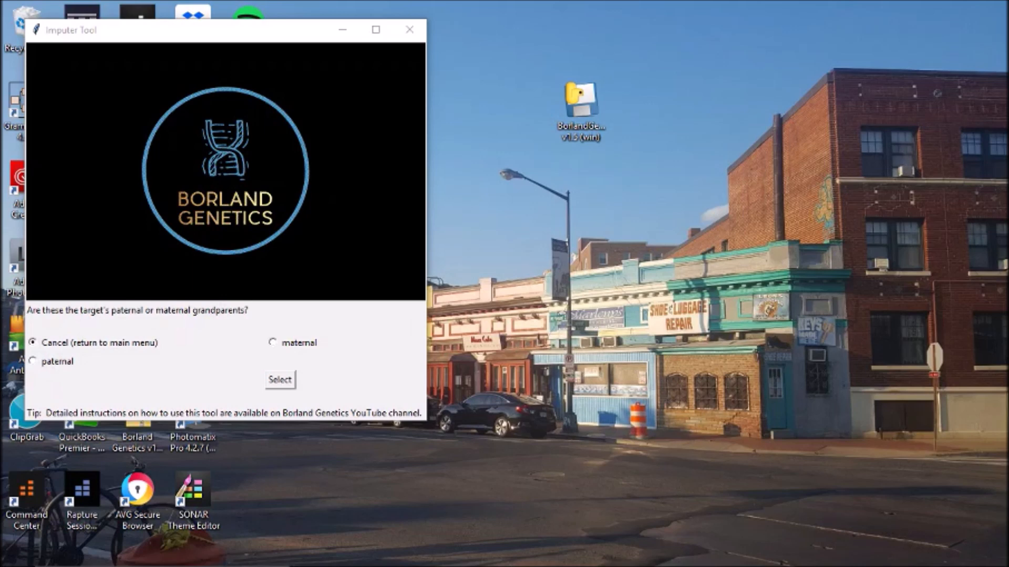
pyautogui.click(33, 361)
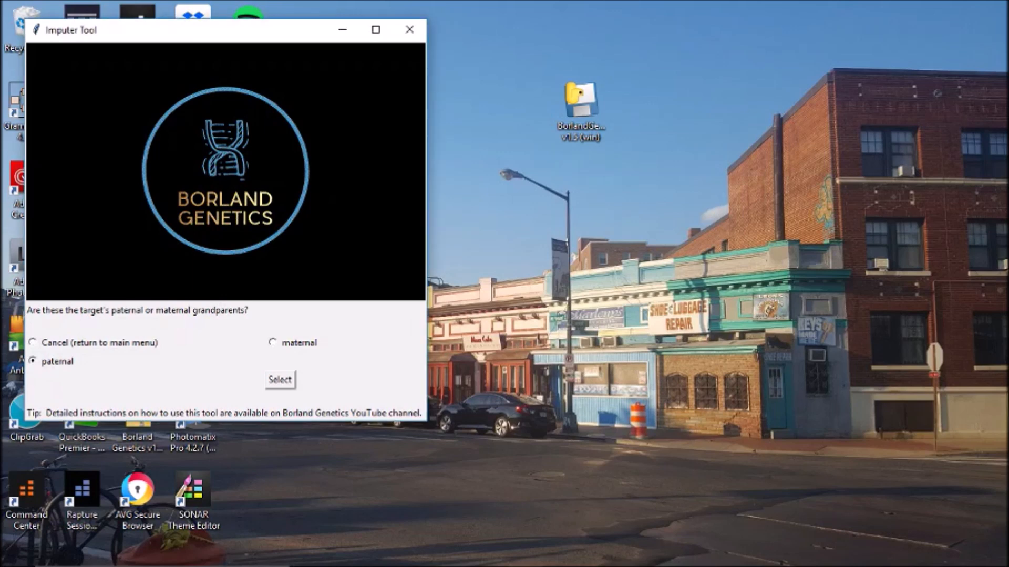
pyautogui.click(280, 380)
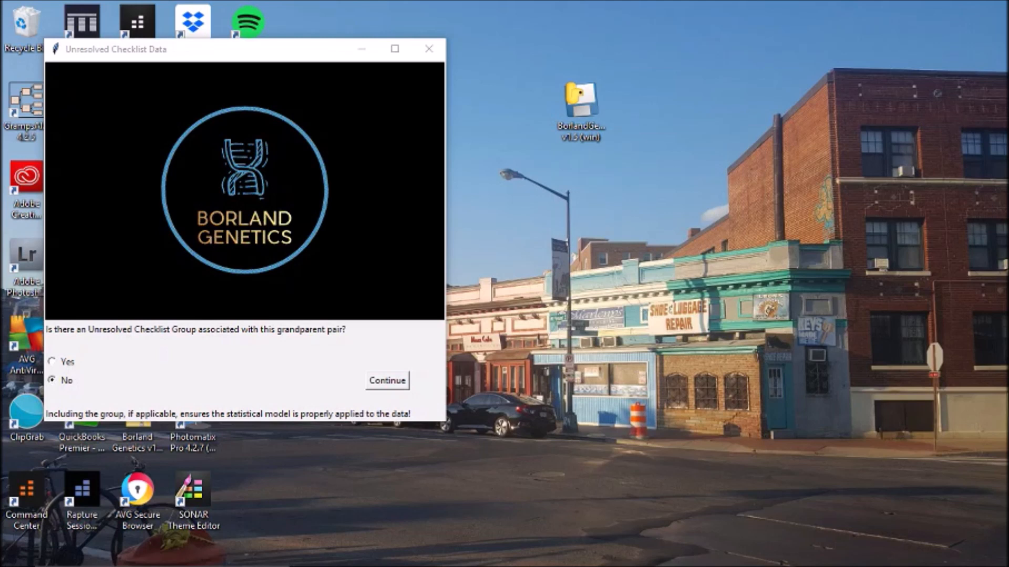
pyautogui.click(416, 553)
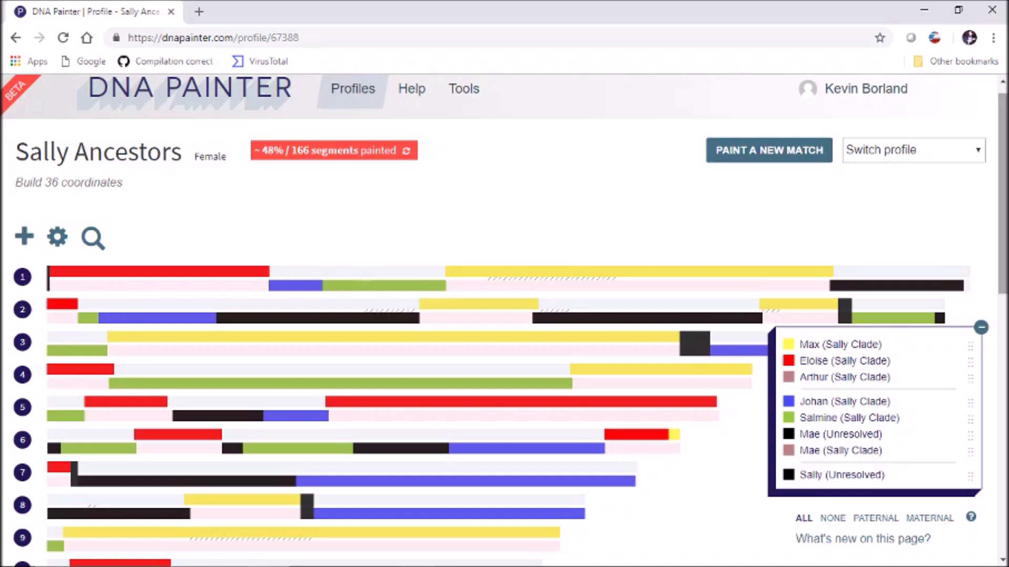
pyautogui.scroll(-1, 504, 315)
pyautogui.scroll(-1, 504, 315)
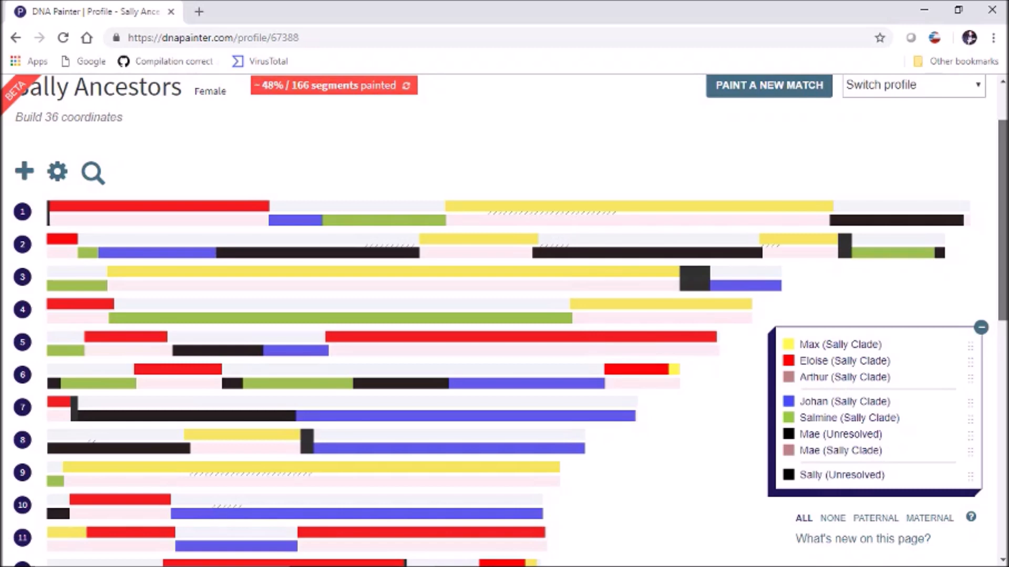
pyautogui.scroll(-1, 504, 315)
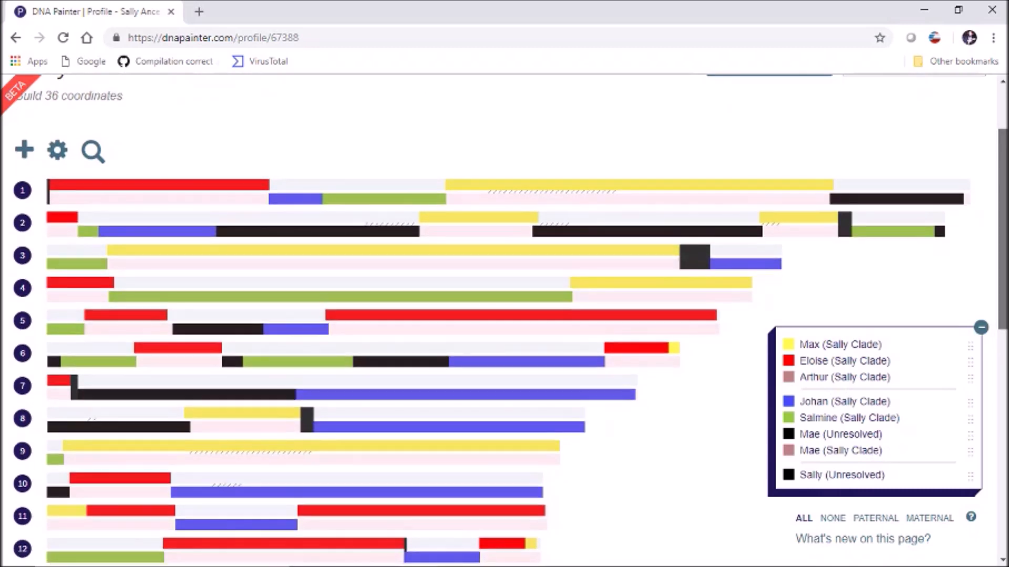
pyautogui.scroll(-1, 504, 315)
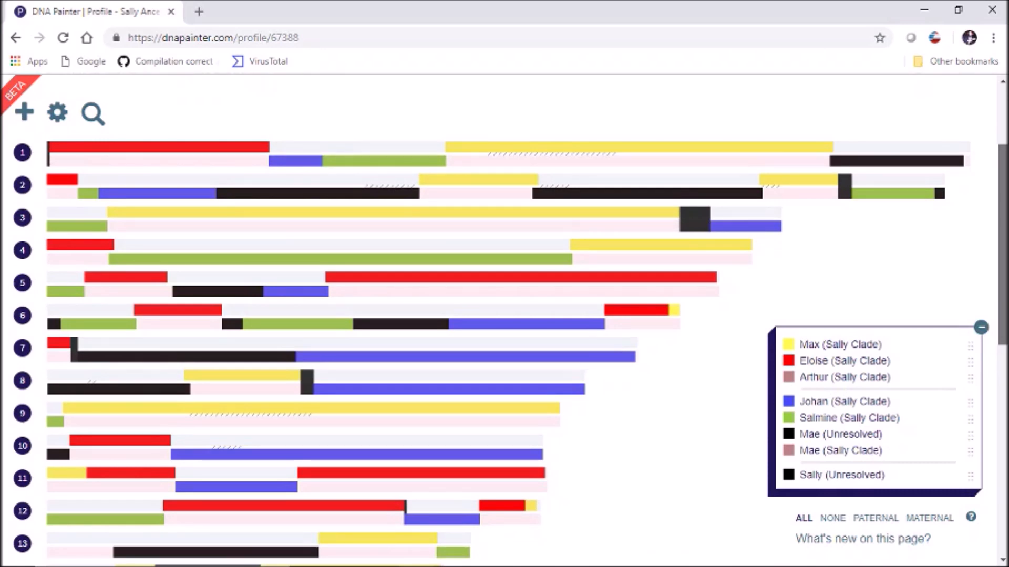
pyautogui.scroll(1, 504, 321)
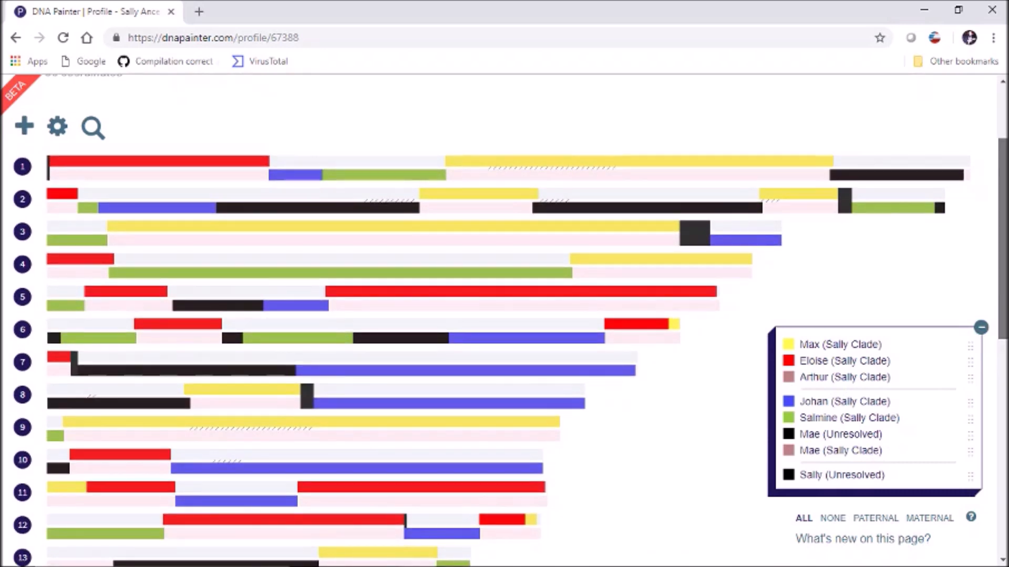
pyautogui.scroll(-1, 504, 315)
pyautogui.moveTo(1002, 240); pyautogui.dragTo(1002, 241)
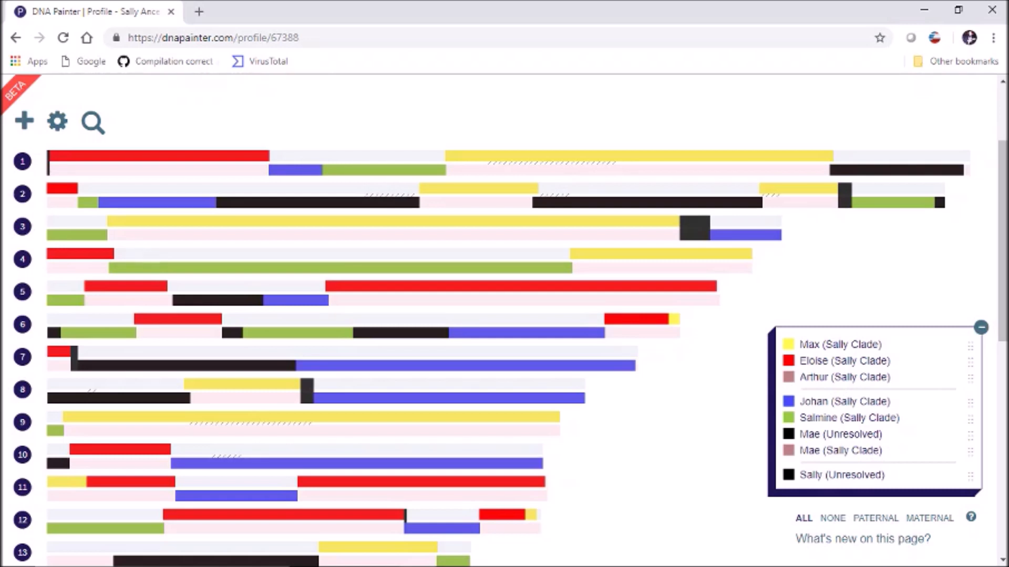
pyautogui.moveTo(296, 170)
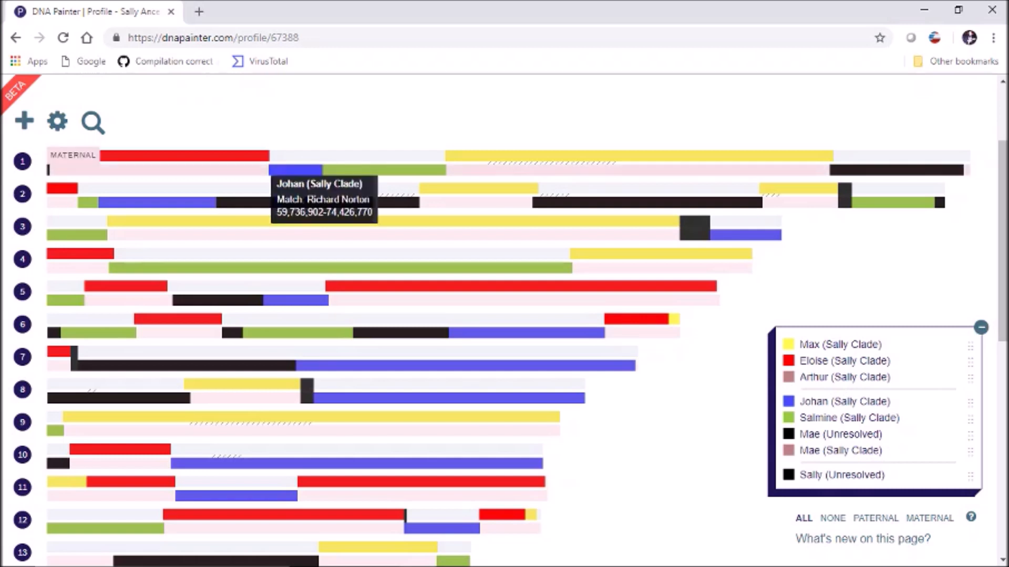
pyautogui.click(295, 170)
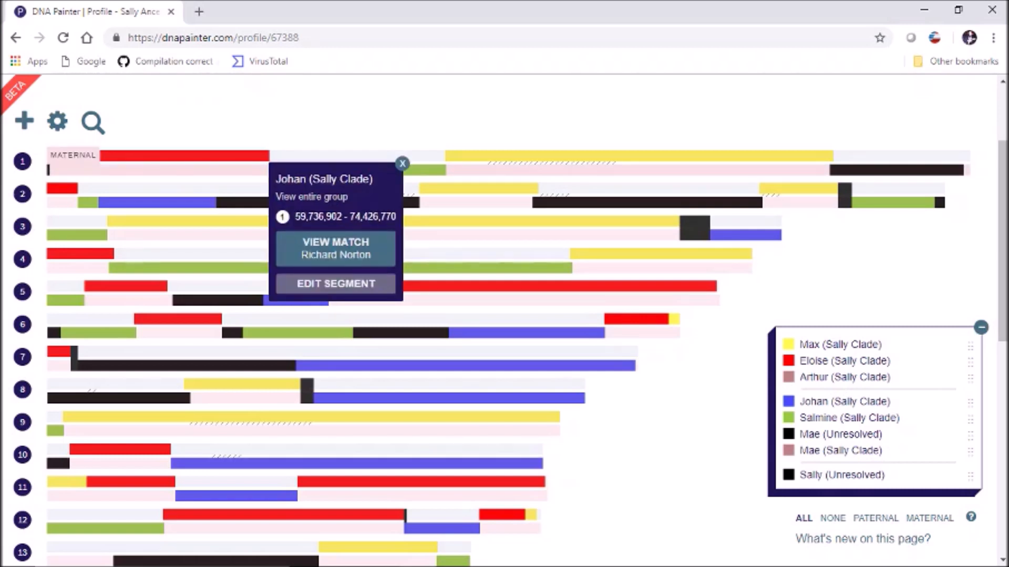
pyautogui.click(416, 170)
pyautogui.click(456, 164)
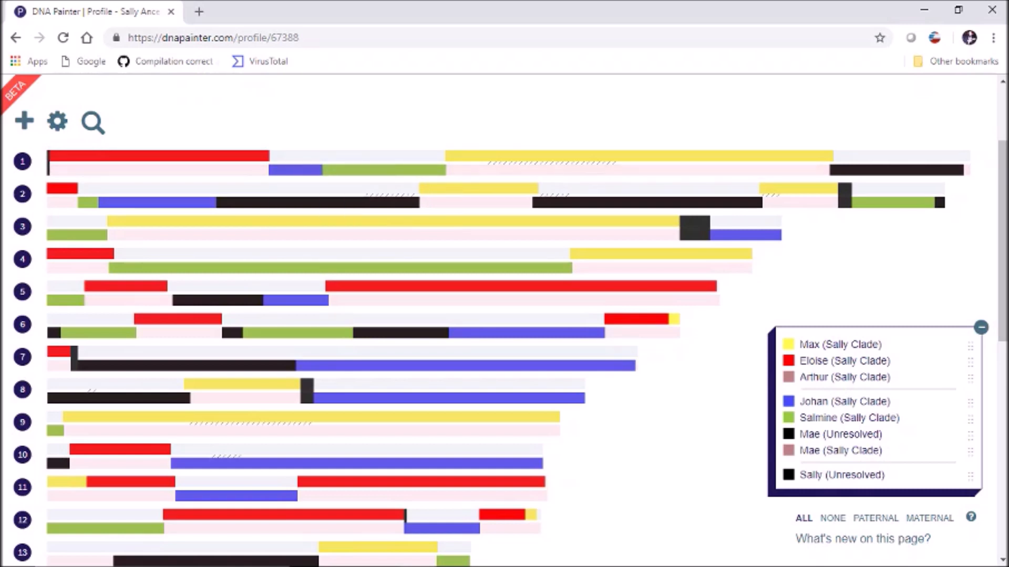
pyautogui.click(841, 170)
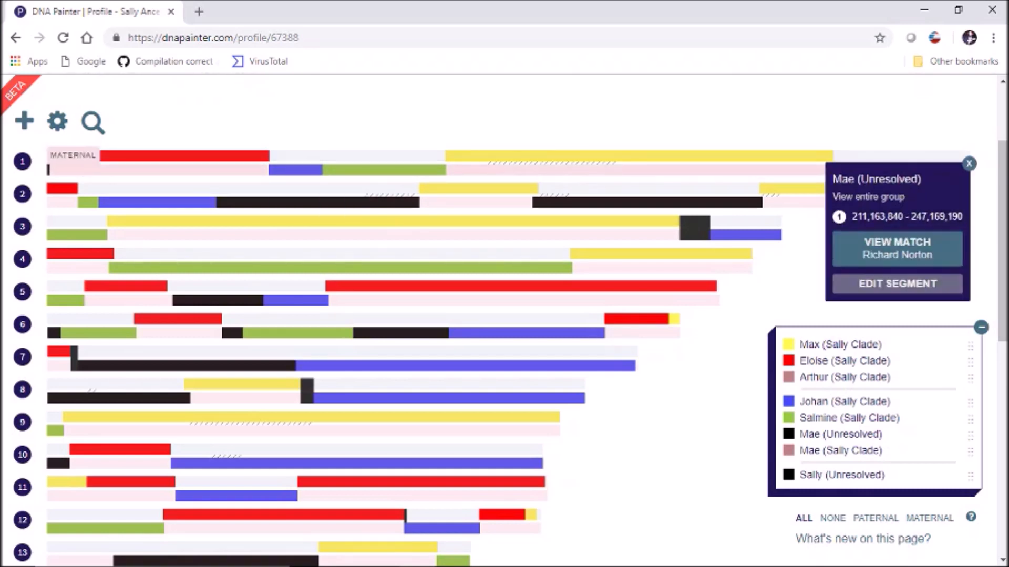
pyautogui.click(969, 163)
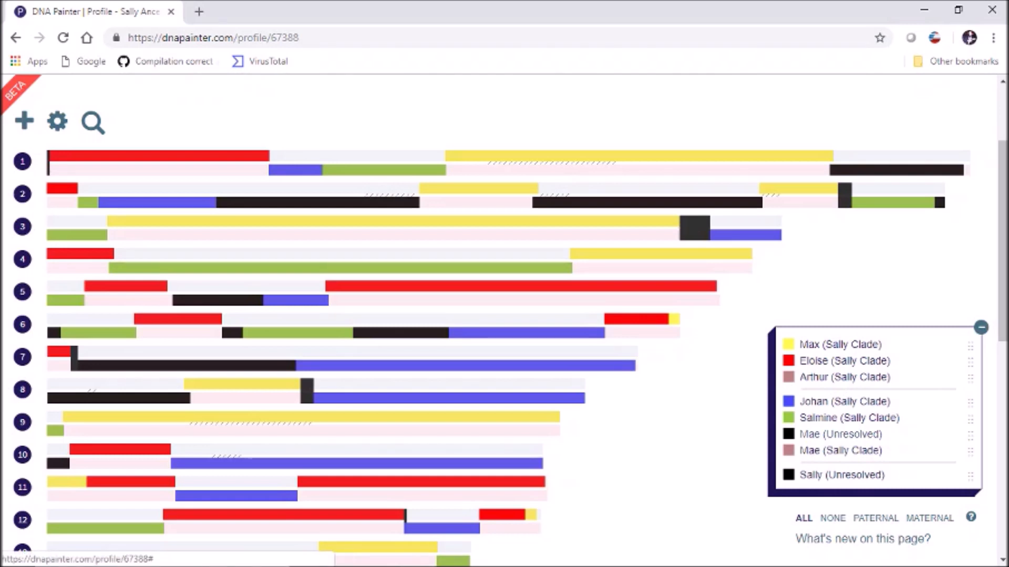
pyautogui.click(841, 434)
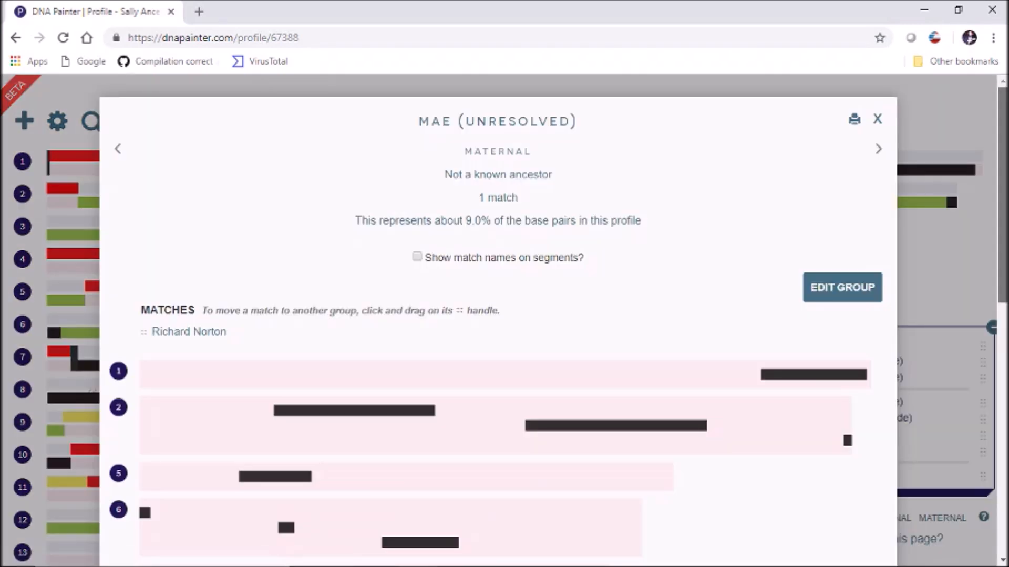
pyautogui.scroll(-6, 498, 315)
pyautogui.scroll(-4, 498, 315)
pyautogui.scroll(1, 498, 315)
pyautogui.scroll(1, 498, 315)
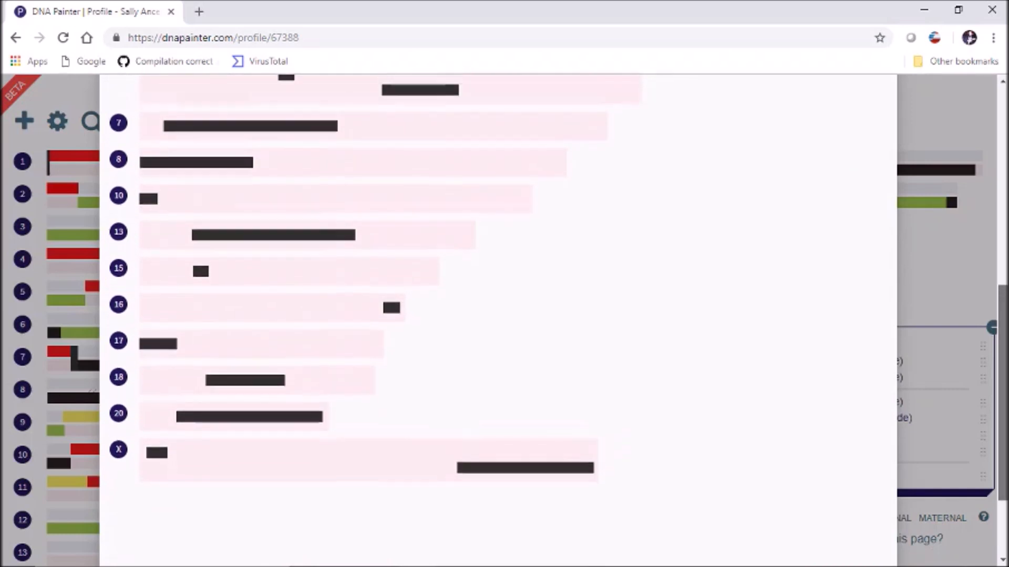
pyautogui.scroll(7, 498, 315)
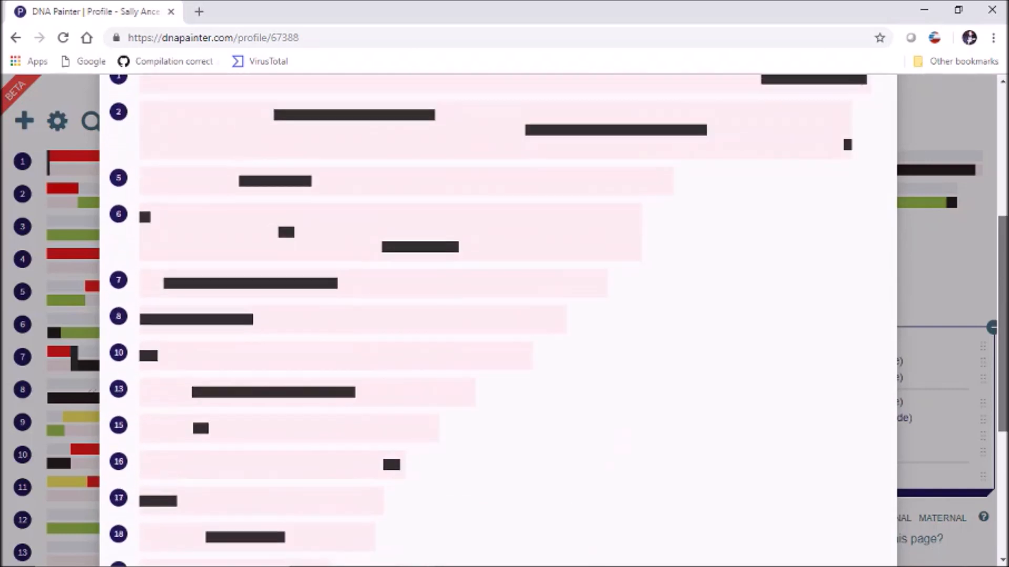
pyautogui.scroll(2, 498, 315)
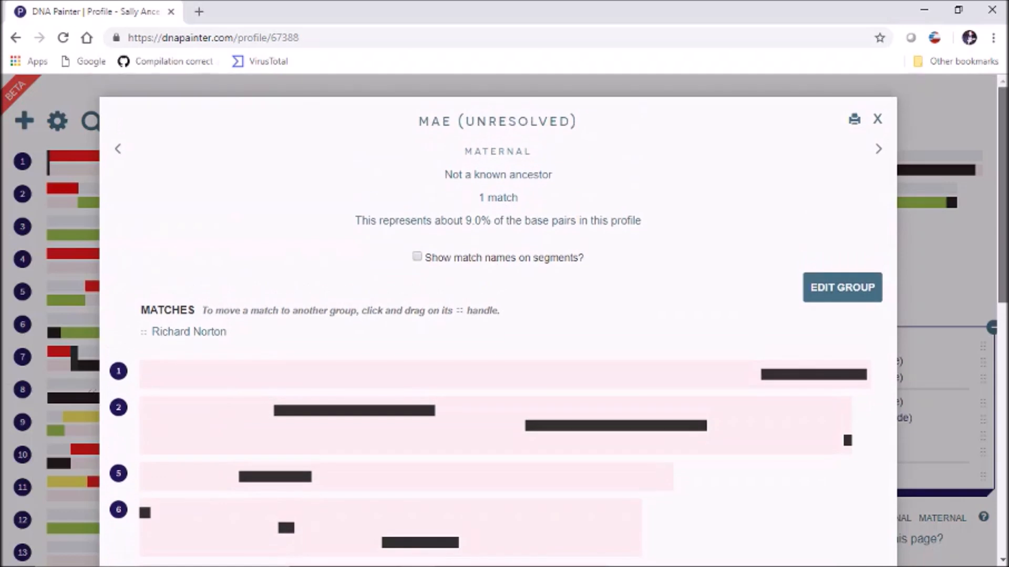
pyautogui.scroll(-7, 498, 315)
pyautogui.scroll(-4, 498, 315)
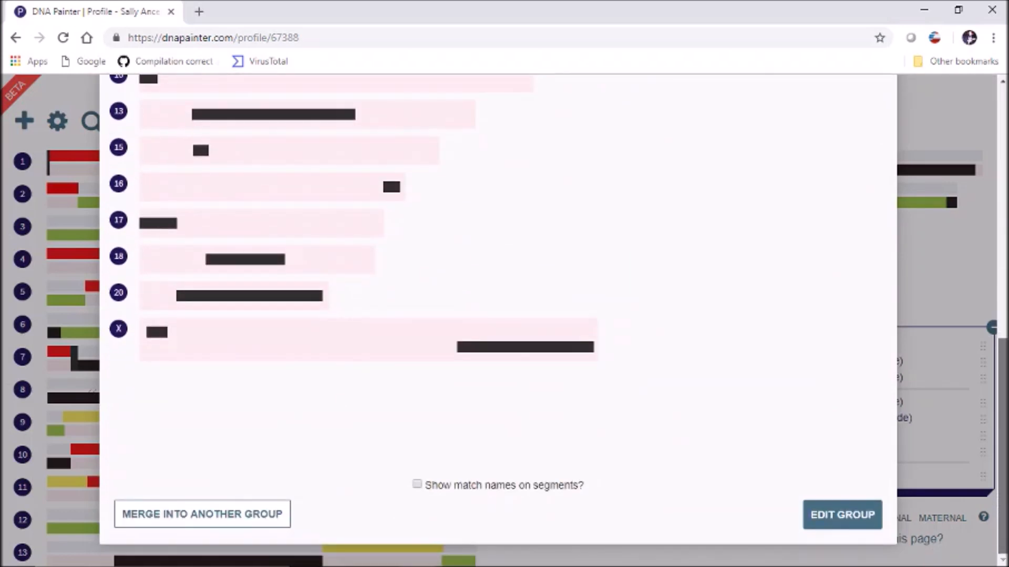
pyautogui.scroll(12, 498, 315)
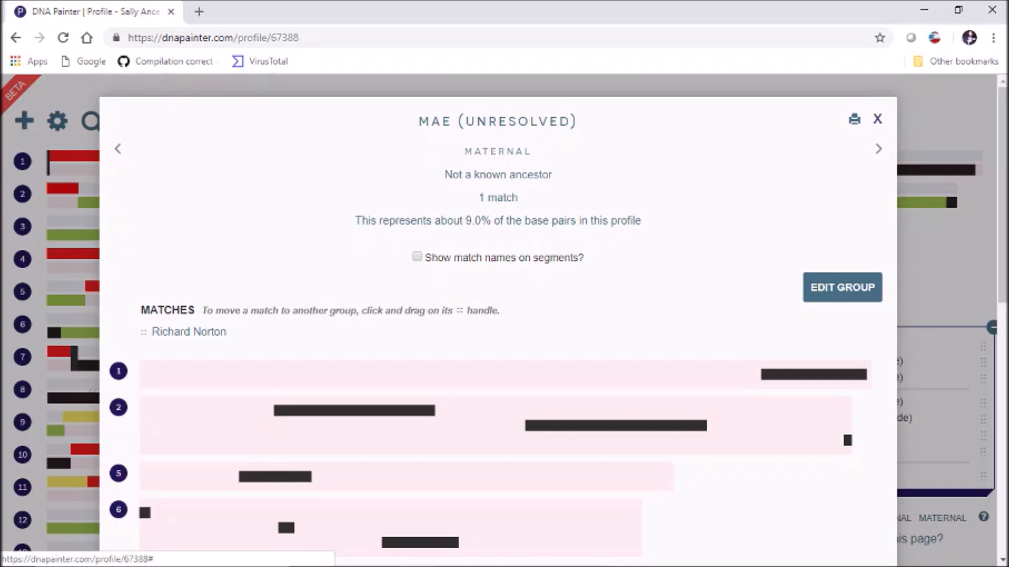
pyautogui.click(878, 119)
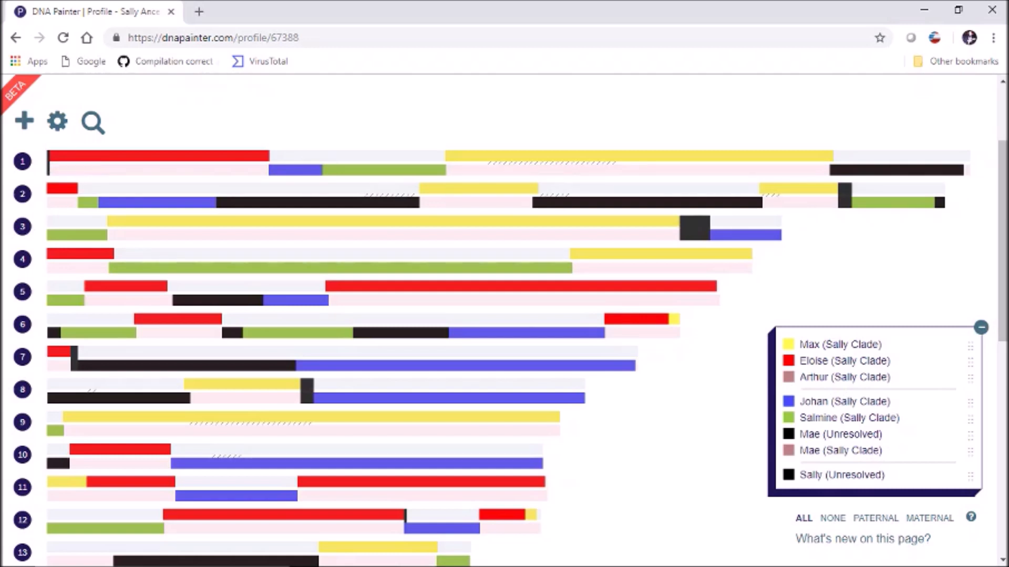
pyautogui.click(111, 156)
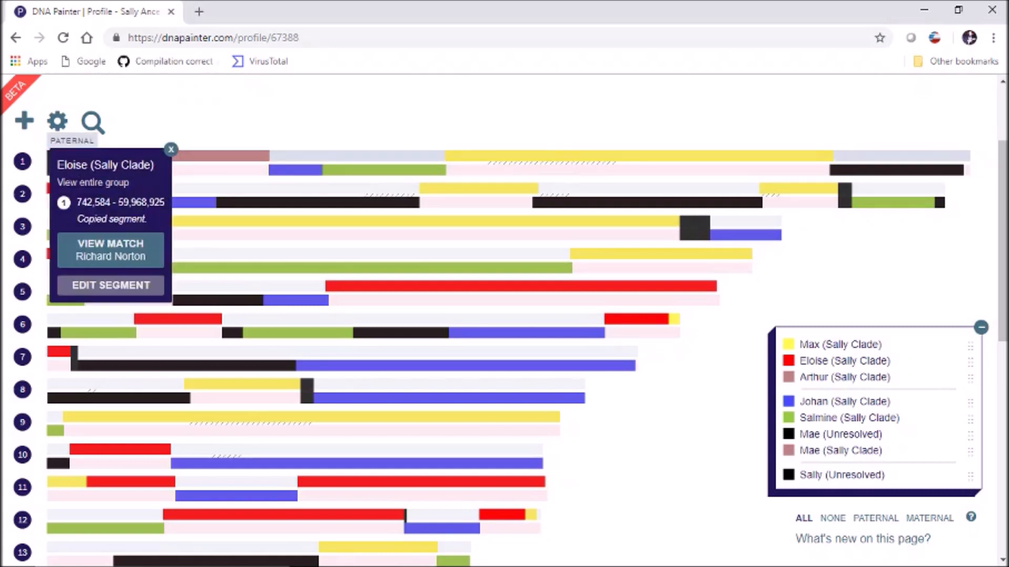
pyautogui.click(294, 169)
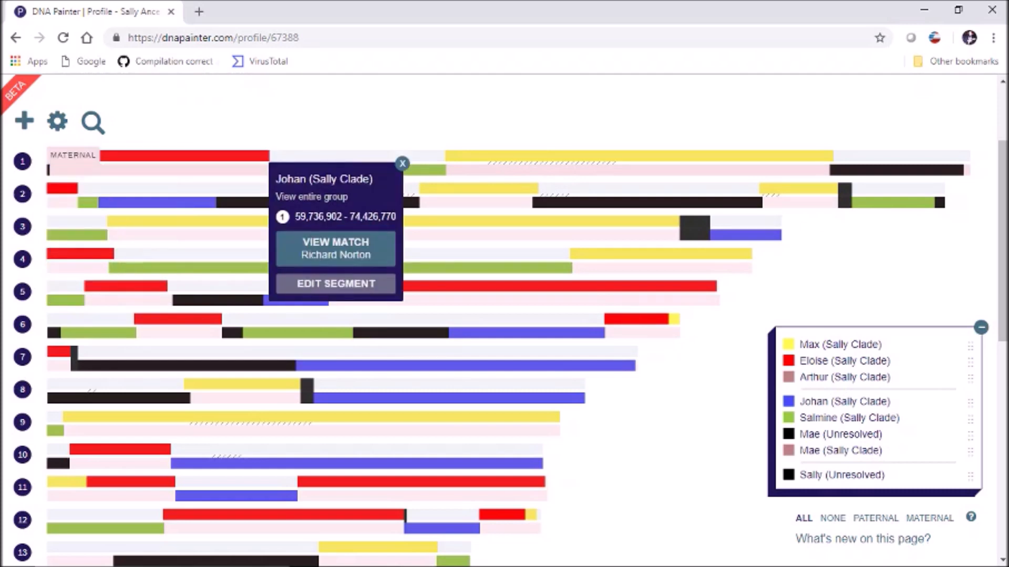
pyautogui.click(403, 163)
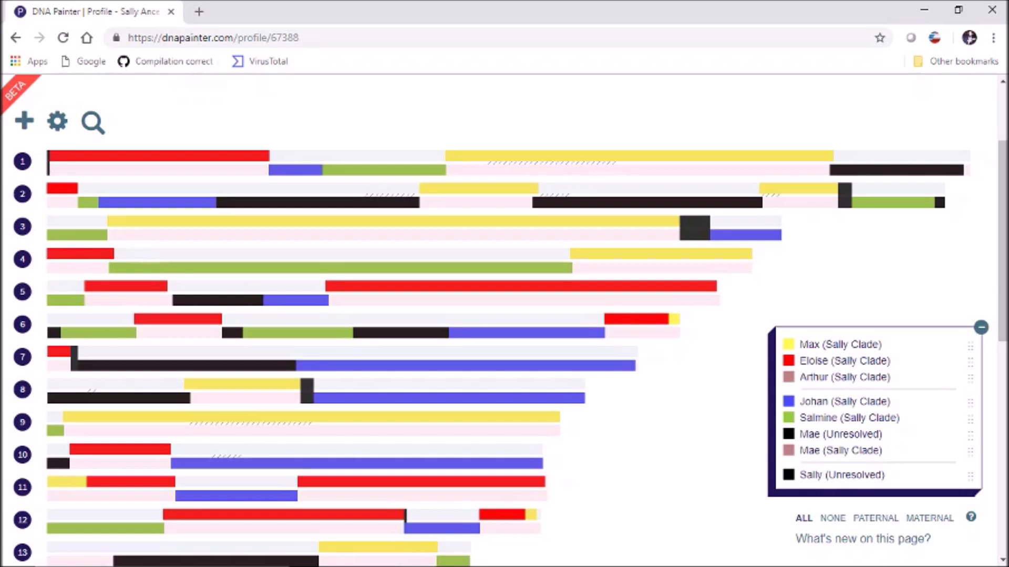
# - Inspect the Johan, Salmine and Mae segments on chromosome 1 and Johan's on chromosome 2
pyautogui.click(294, 171)
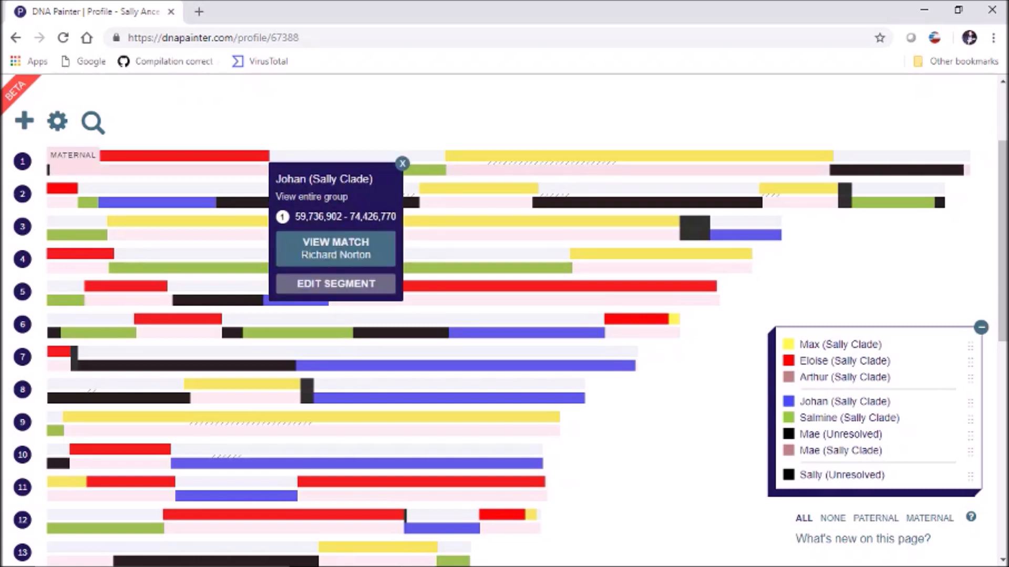
pyautogui.click(423, 170)
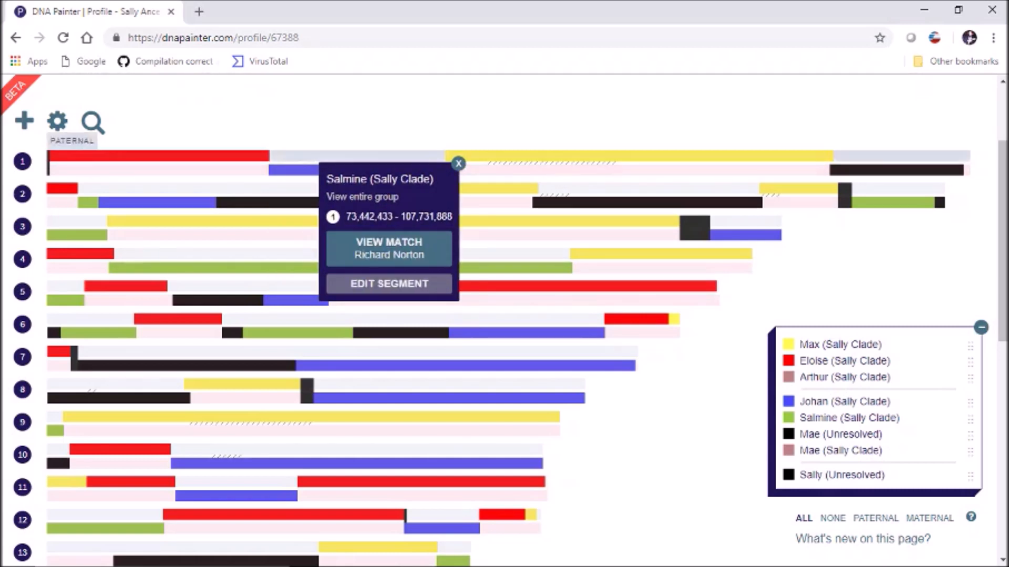
pyautogui.click(458, 164)
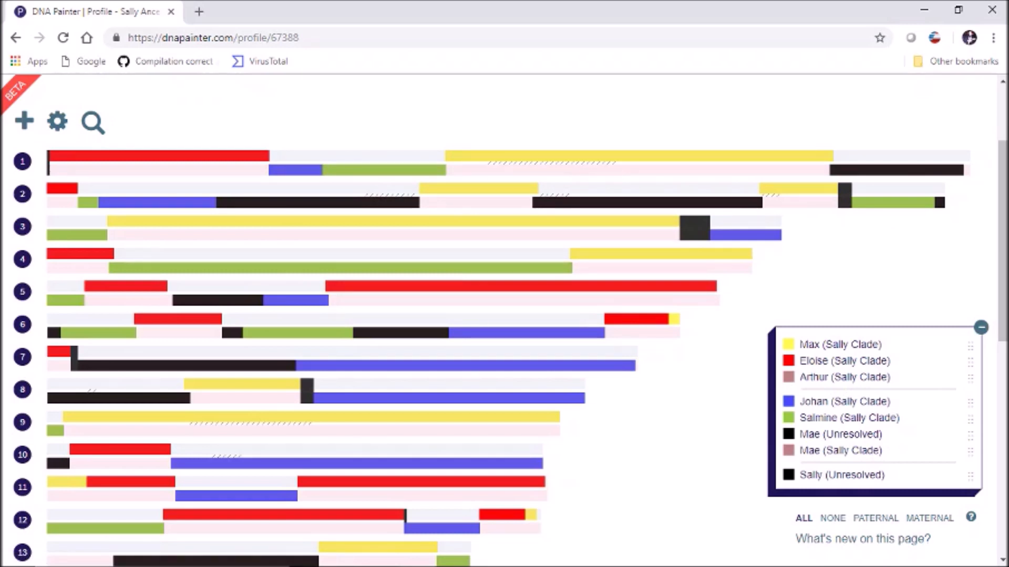
pyautogui.moveTo(274, 202)
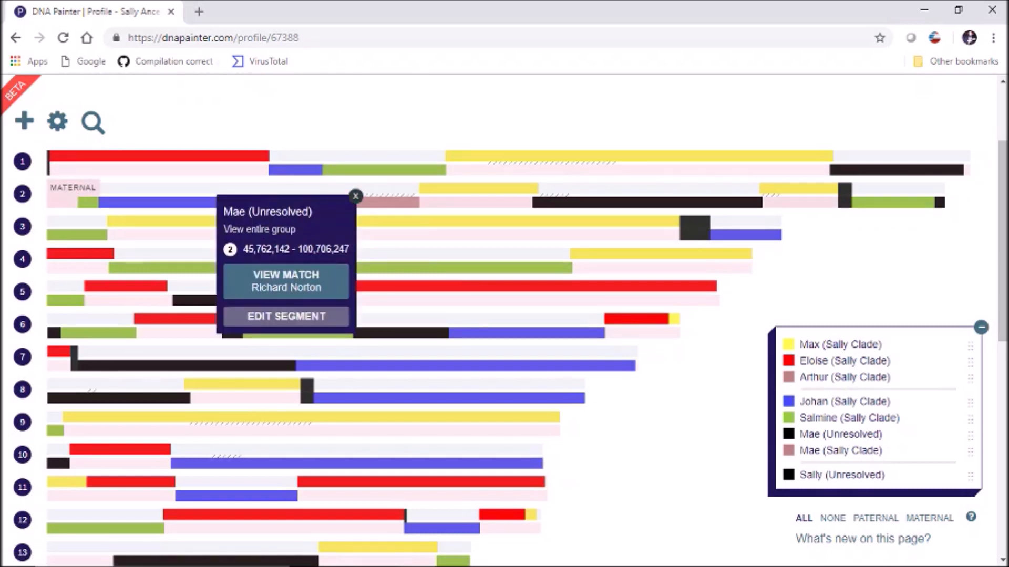
pyautogui.click(355, 196)
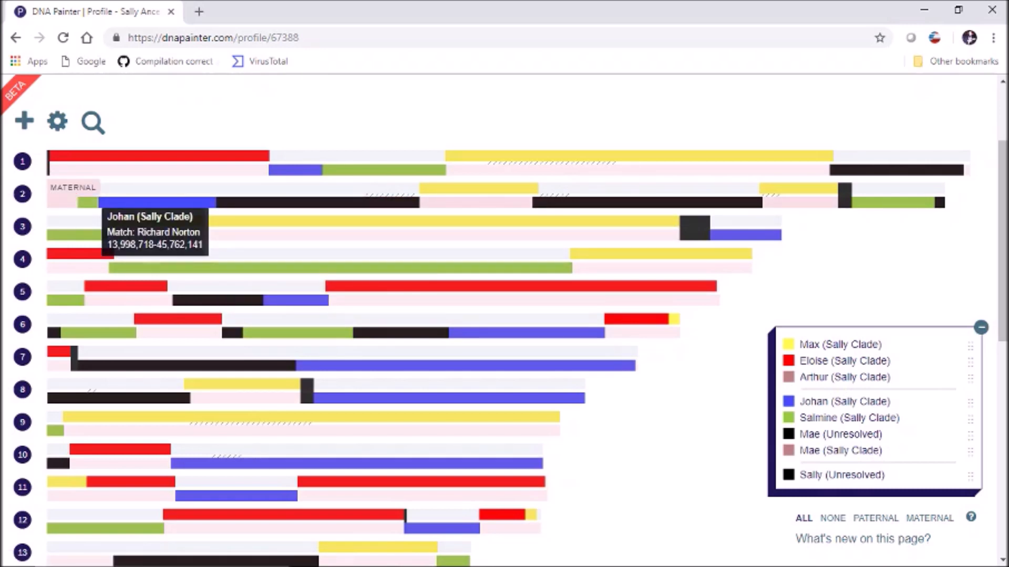
pyautogui.click(158, 202)
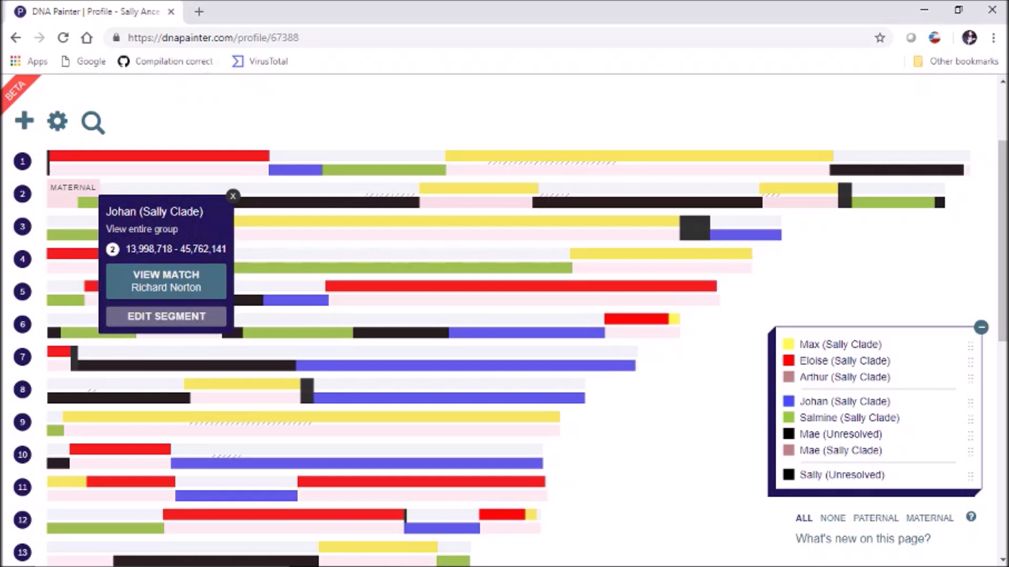
pyautogui.click(233, 196)
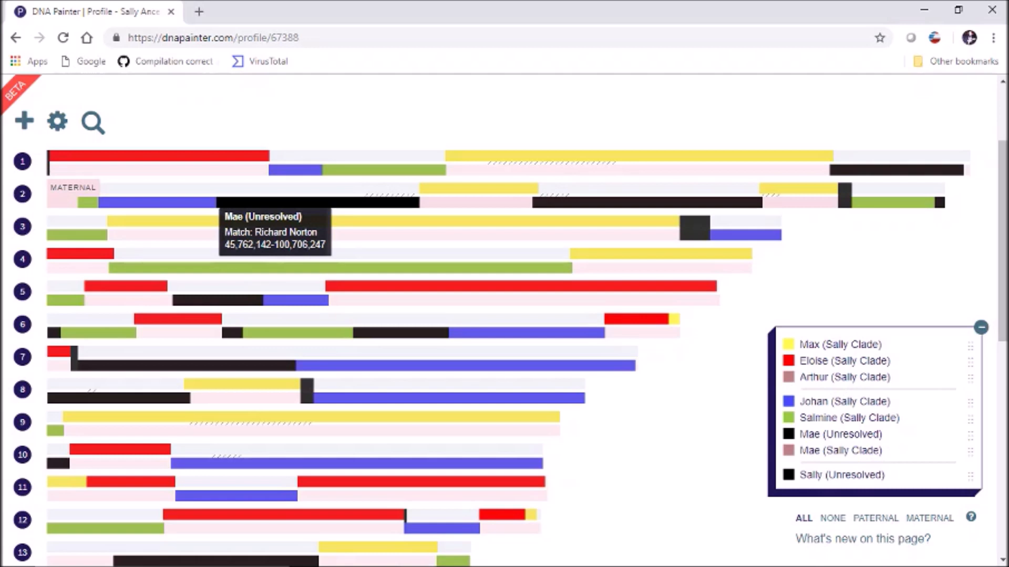
# - Minimize Chrome and answer No to the unresolved checklist group question
pyautogui.moveTo(157, 203)
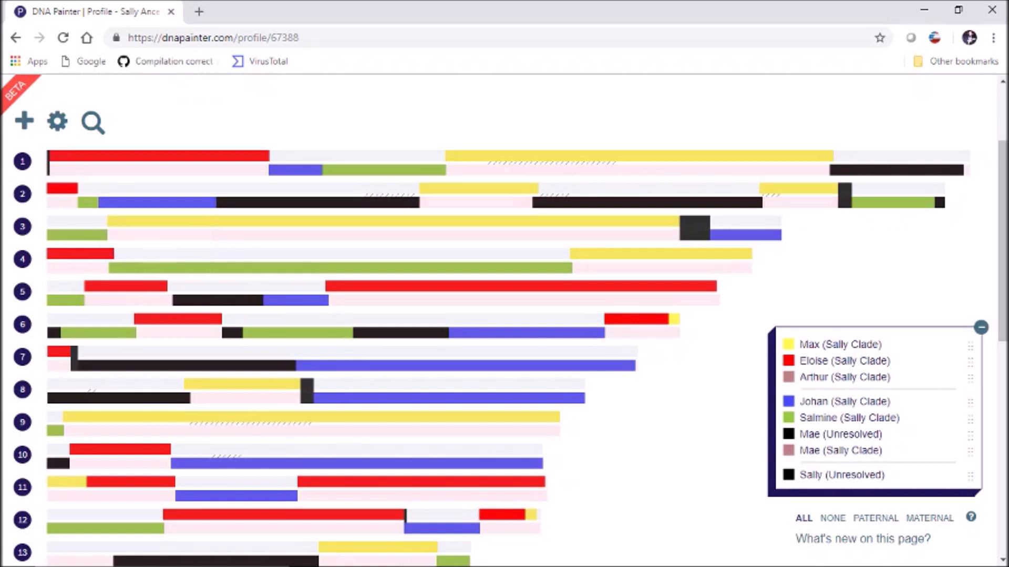
pyautogui.moveTo(273, 202)
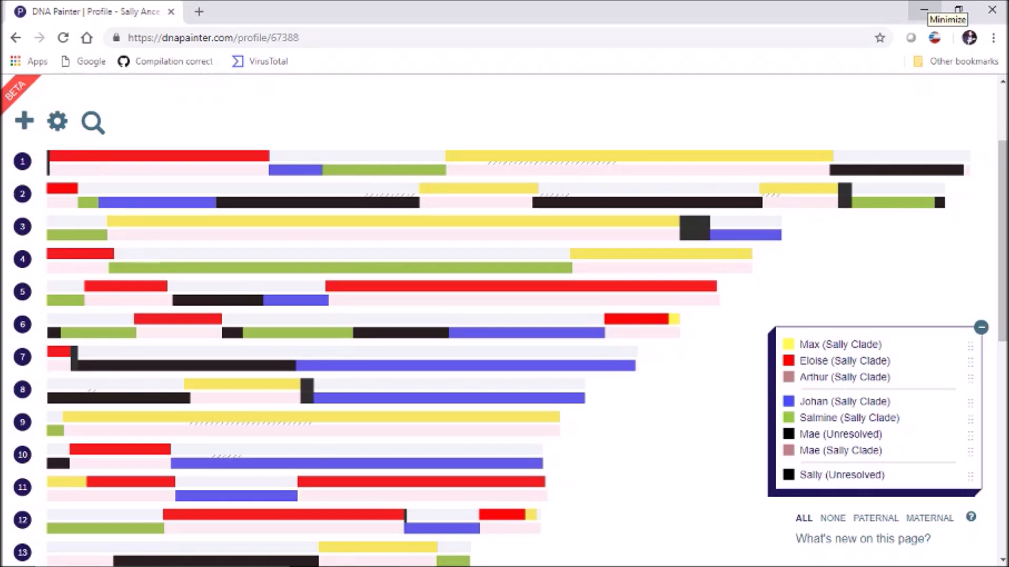
pyautogui.click(923, 11)
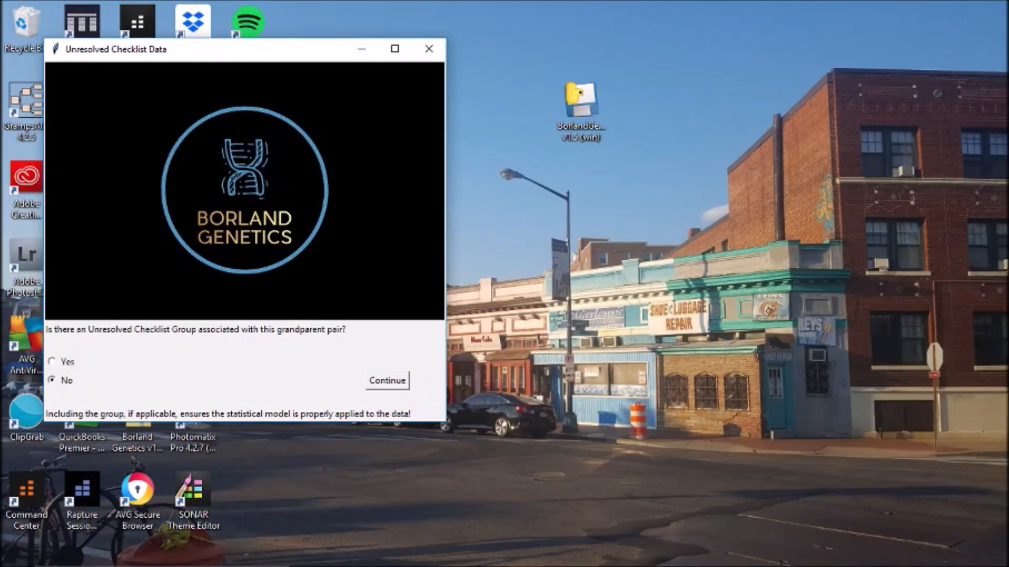
pyautogui.click(387, 381)
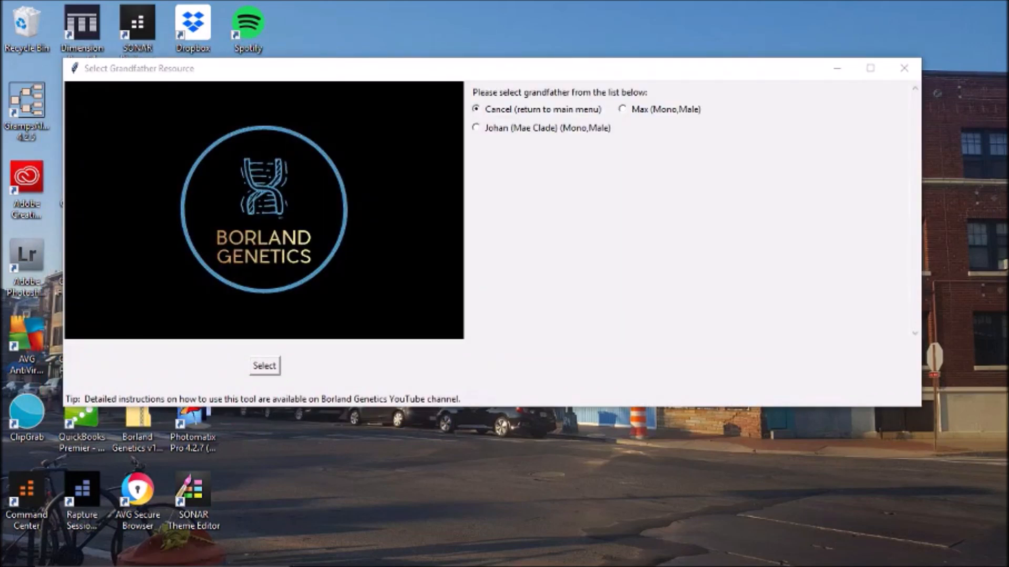
# - Choose Max (Mono, Male) as grandfather and Eloise (Mono, Female) as grandmother
pyautogui.click(623, 110)
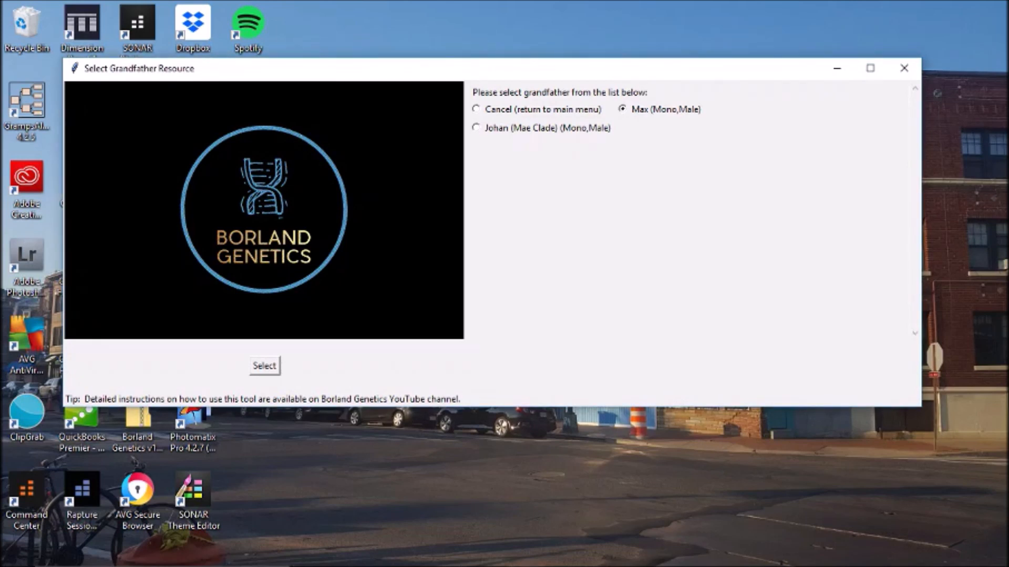
pyautogui.click(265, 366)
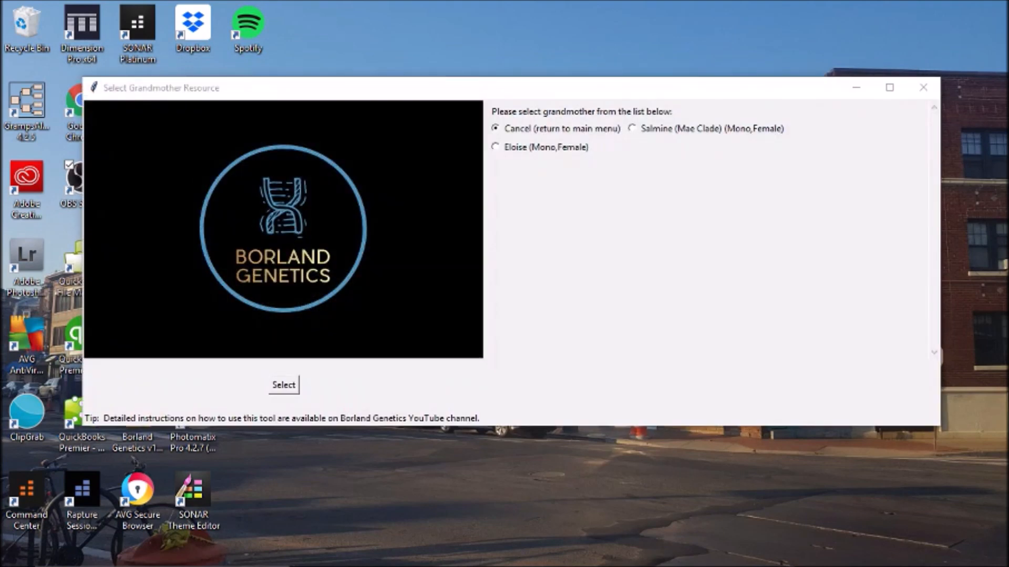
pyautogui.click(496, 147)
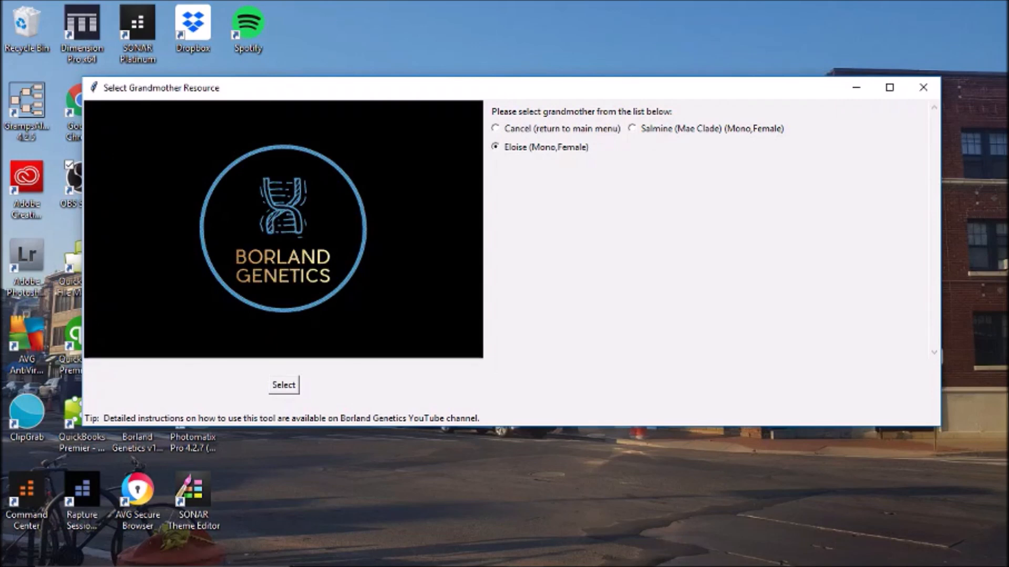
pyautogui.click(284, 385)
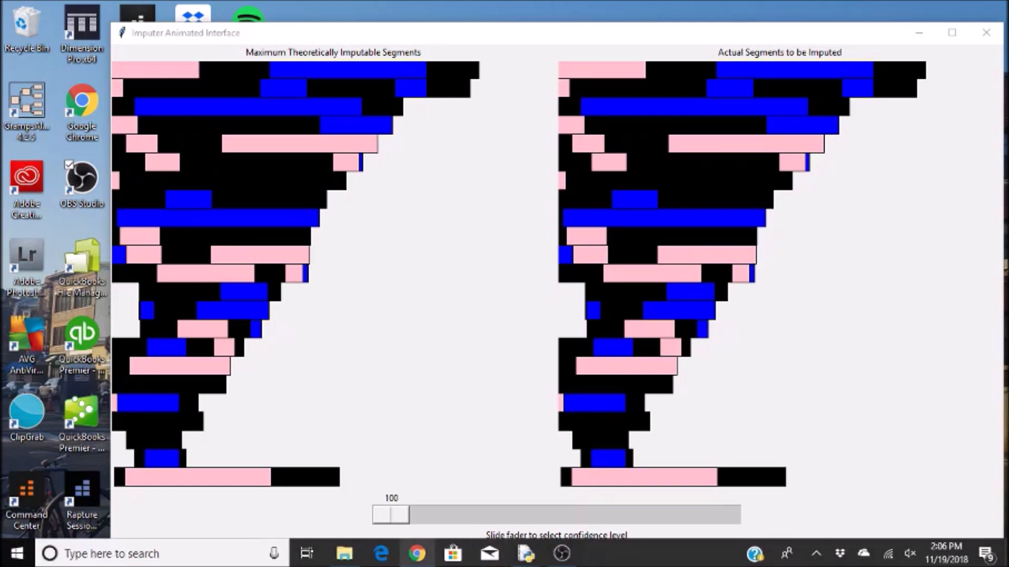
# - Review Eloise's, Max's and Arthur's chromosome 1 segments in DNA Painter, then minimize the browser
pyautogui.click(417, 553)
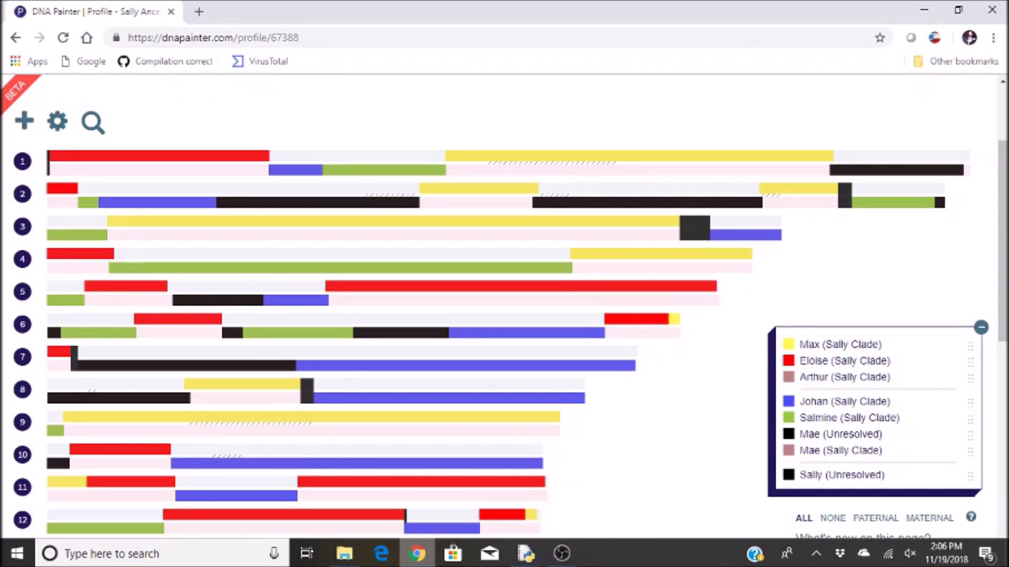
pyautogui.click(59, 156)
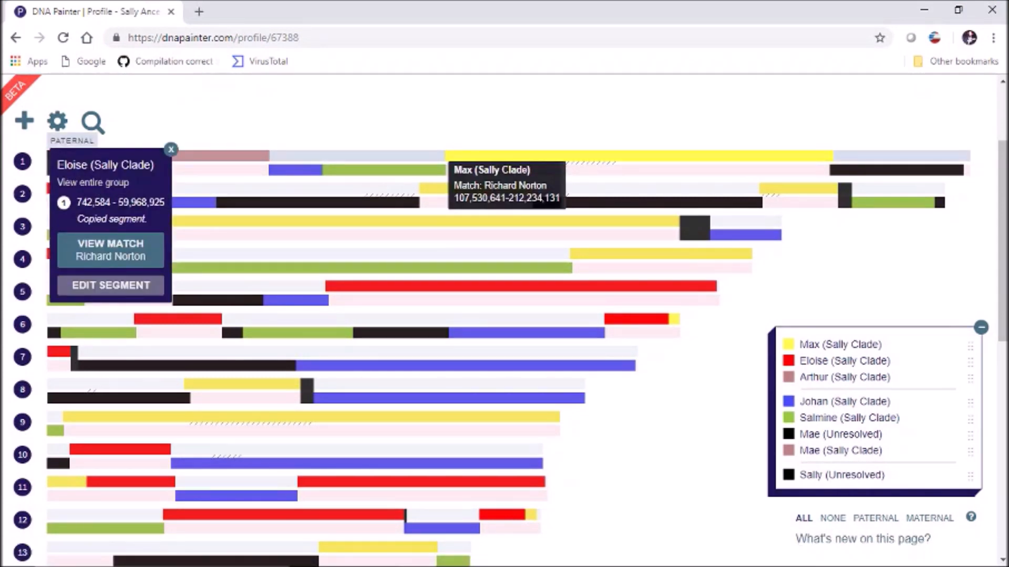
pyautogui.click(447, 156)
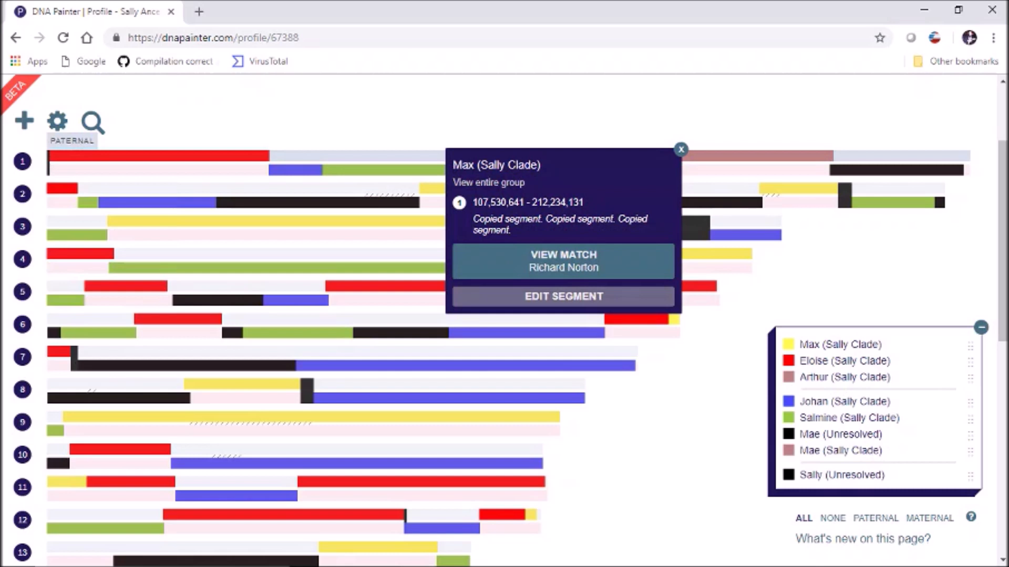
pyautogui.click(757, 156)
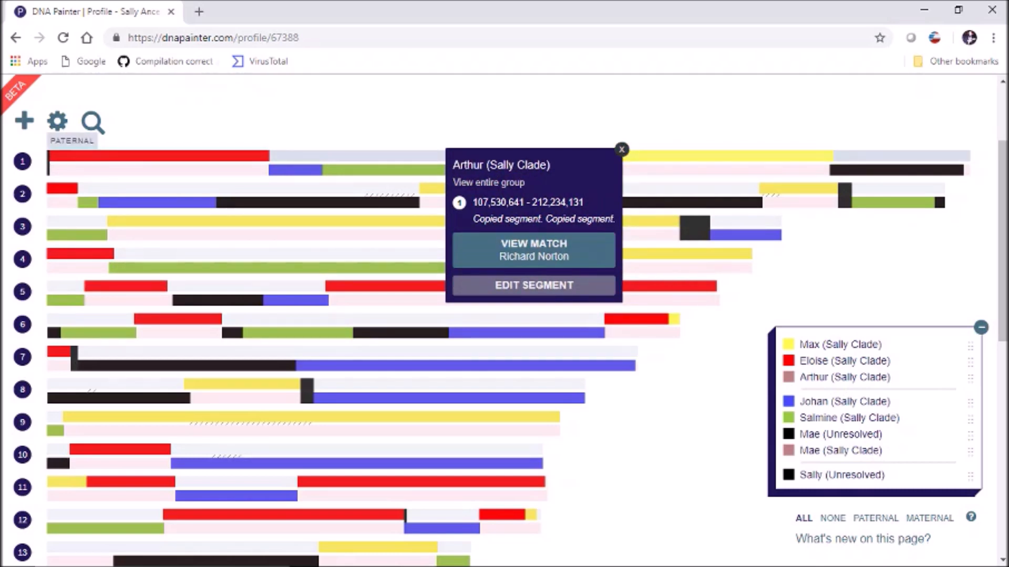
pyautogui.click(622, 149)
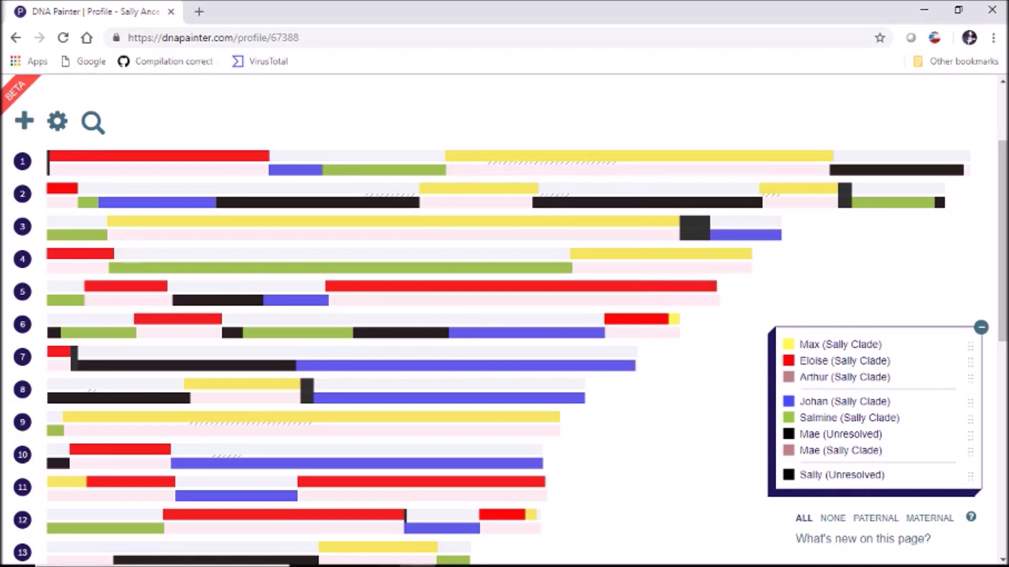
pyautogui.click(924, 10)
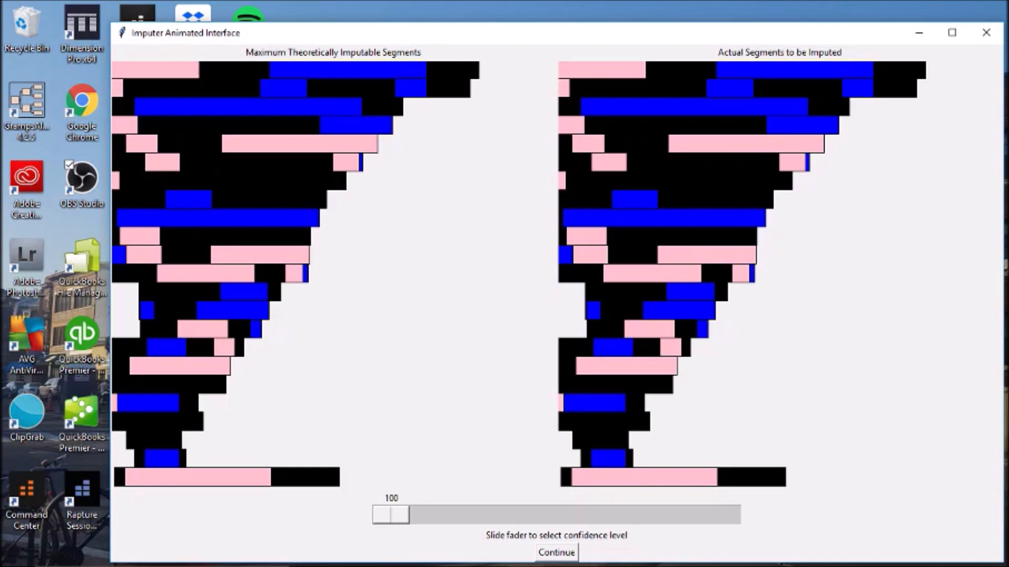
# - Slide the imputer confidence fader from 100 down to 95, redrawing both segment charts
pyautogui.moveTo(391, 514); pyautogui.dragTo(458, 514)
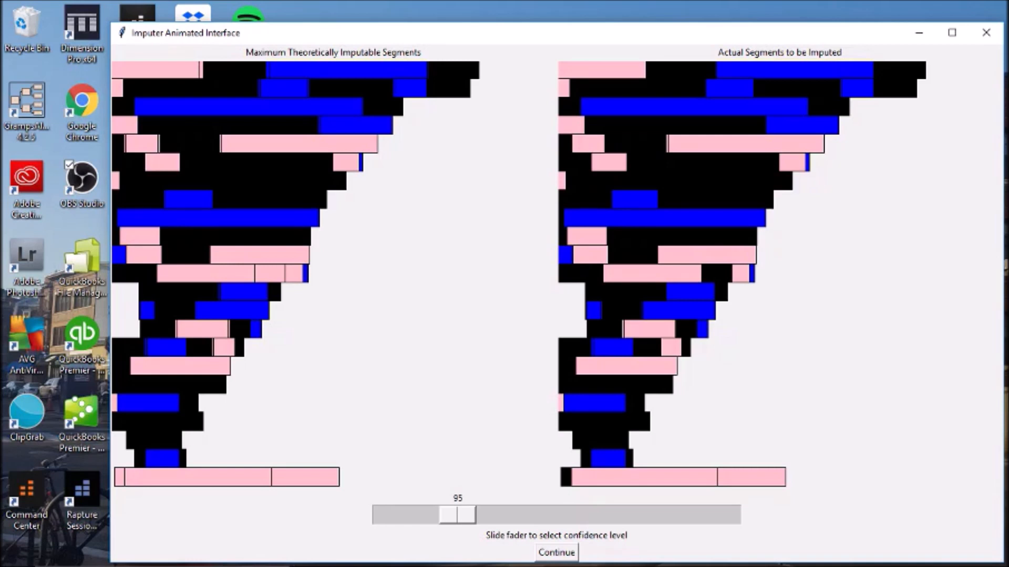
# - Slide the imputer confidence fader from 95 down to 90 to reveal more imputable segments
pyautogui.moveTo(457, 515); pyautogui.dragTo(523, 515)
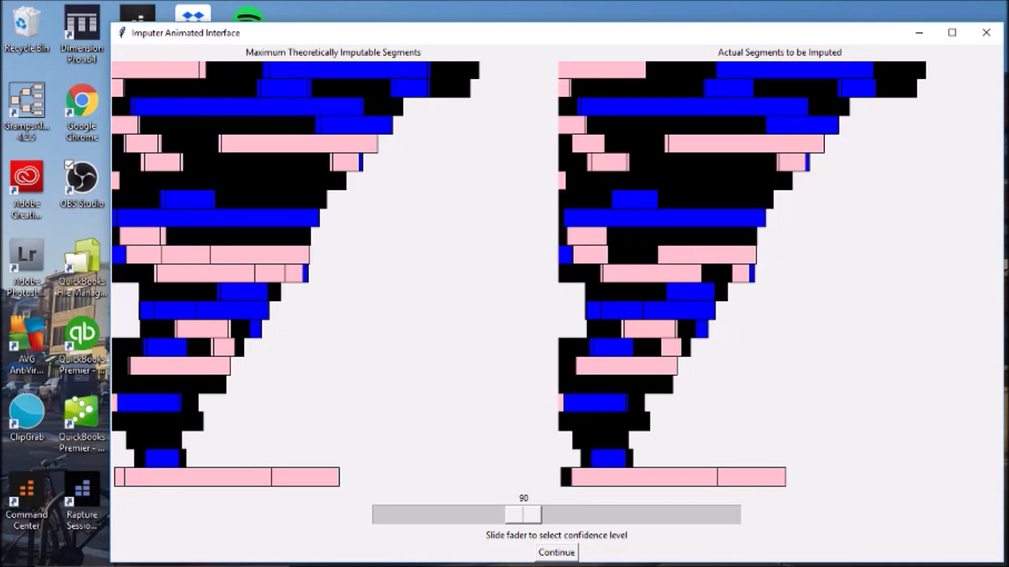
# - Slide the imputer confidence fader from 90 down to 75, widening the actual segments chart
pyautogui.moveTo(523, 514); pyautogui.dragTo(722, 515)
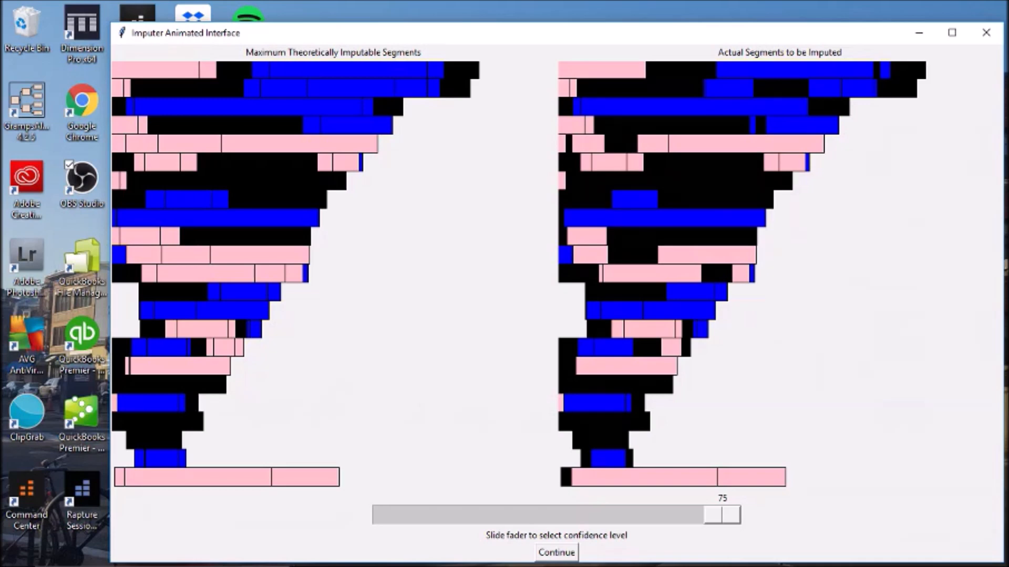
# - Accept confidence level 75 and run the imputed reconstruction to completion
pyautogui.click(556, 553)
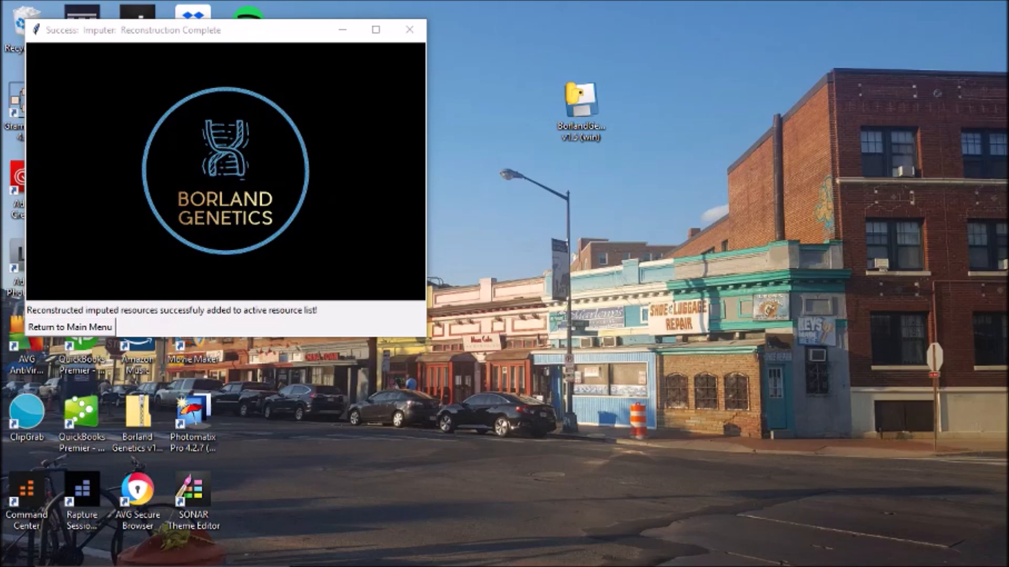
# - Open Manage DNA Resources to show the list with Sally's two imputed AV1V2 kits
pyautogui.click(71, 328)
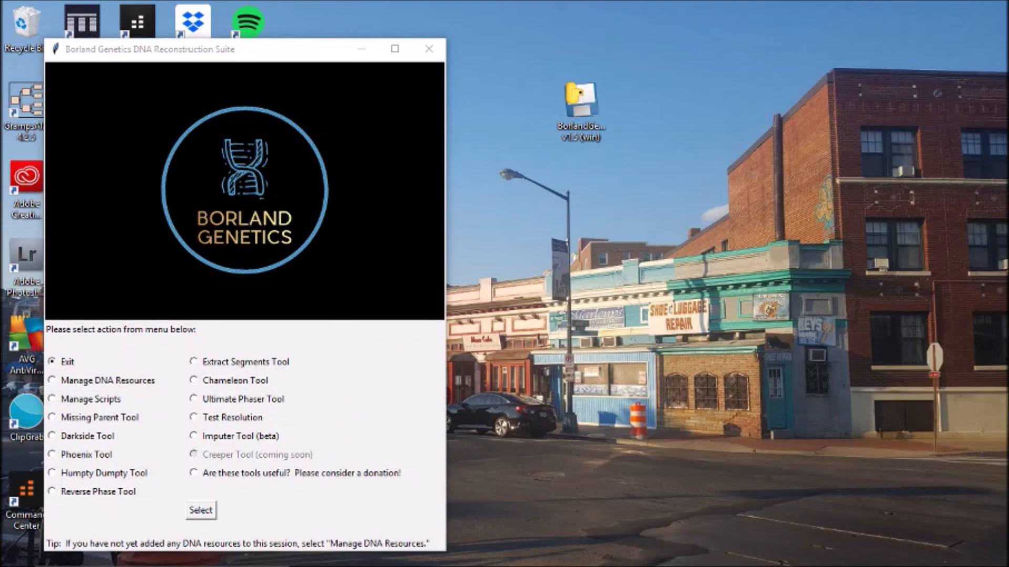
pyautogui.click(52, 379)
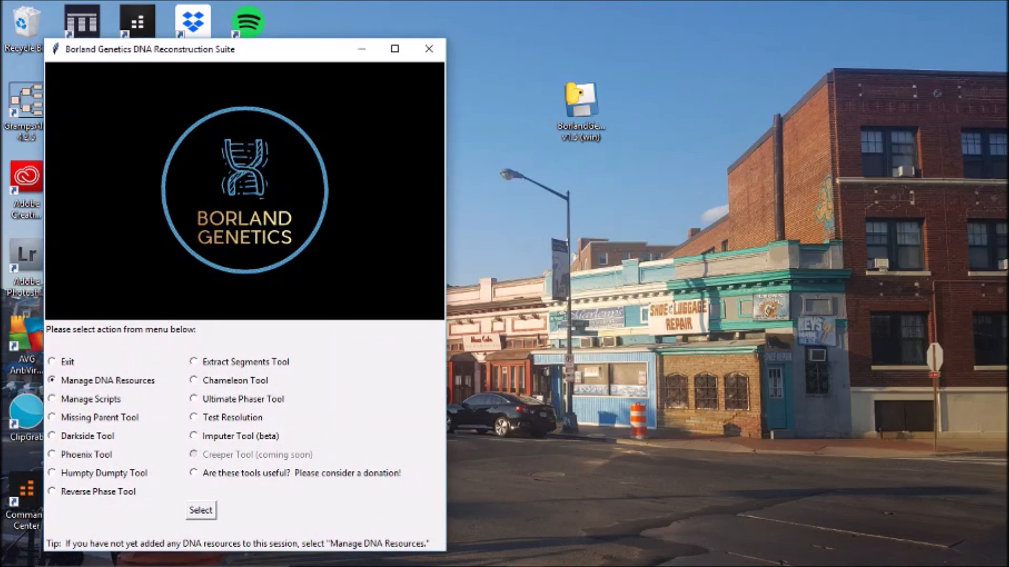
pyautogui.click(201, 510)
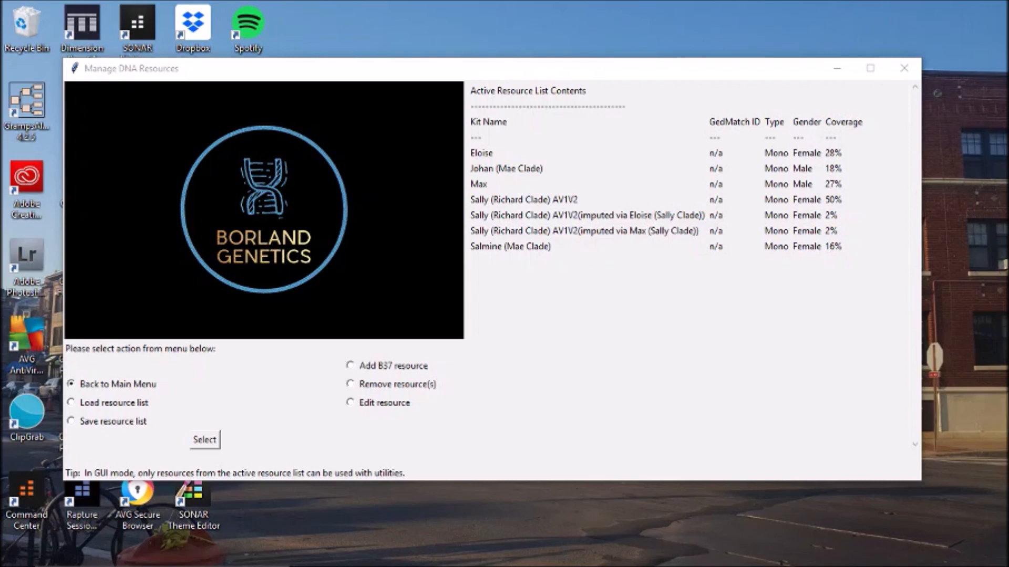
# - Save the resource list over Project Impute Sally.bgr, confirming the replacement, and return to the main menu
pyautogui.click(72, 421)
pyautogui.click(204, 440)
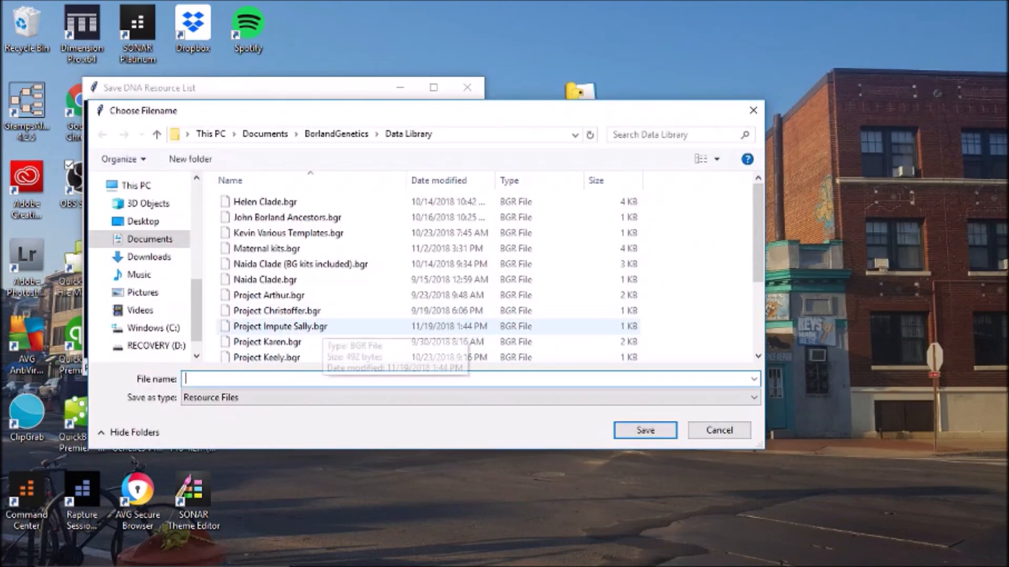
pyautogui.doubleClick(280, 326)
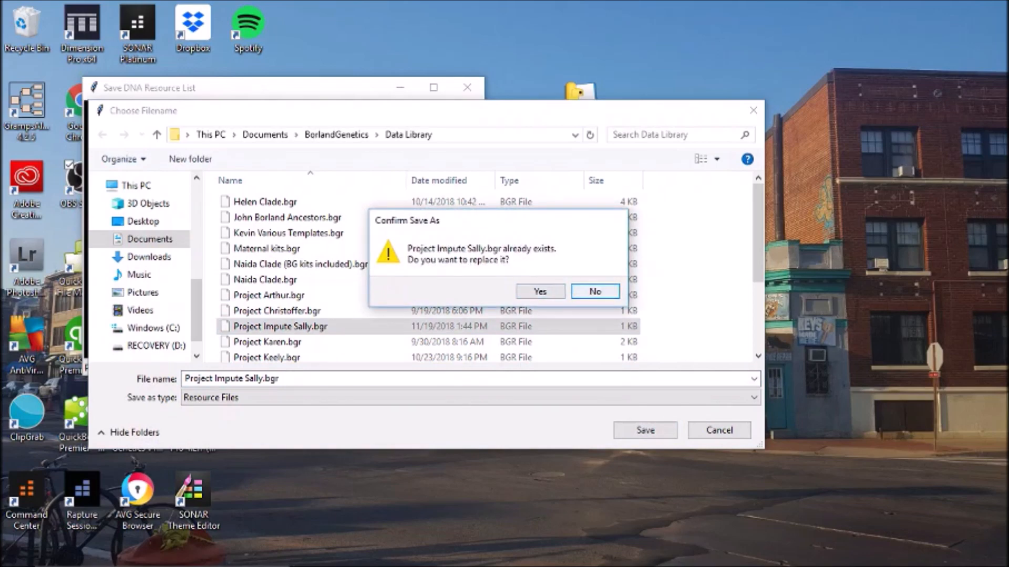
pyautogui.click(540, 291)
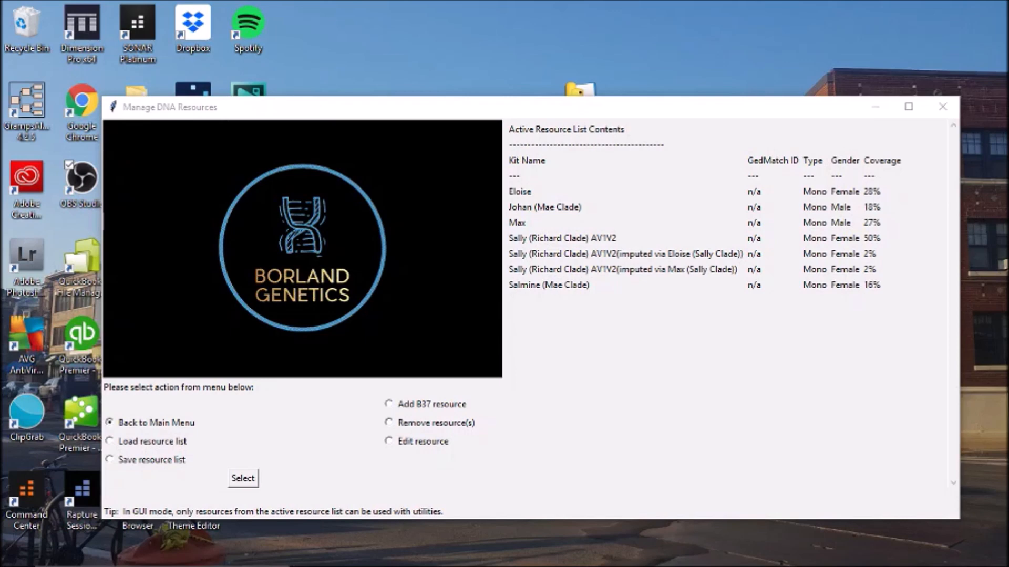
pyautogui.click(243, 479)
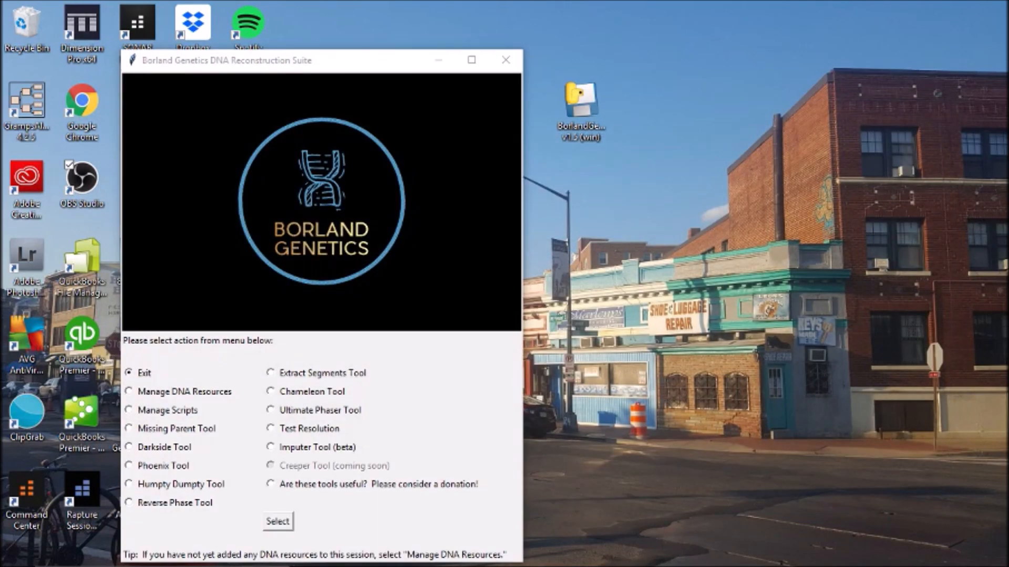
# - Launch the Imputer Tool (beta) with Sally (Richard Clade) AV1V2 as the target kit
pyautogui.click(270, 447)
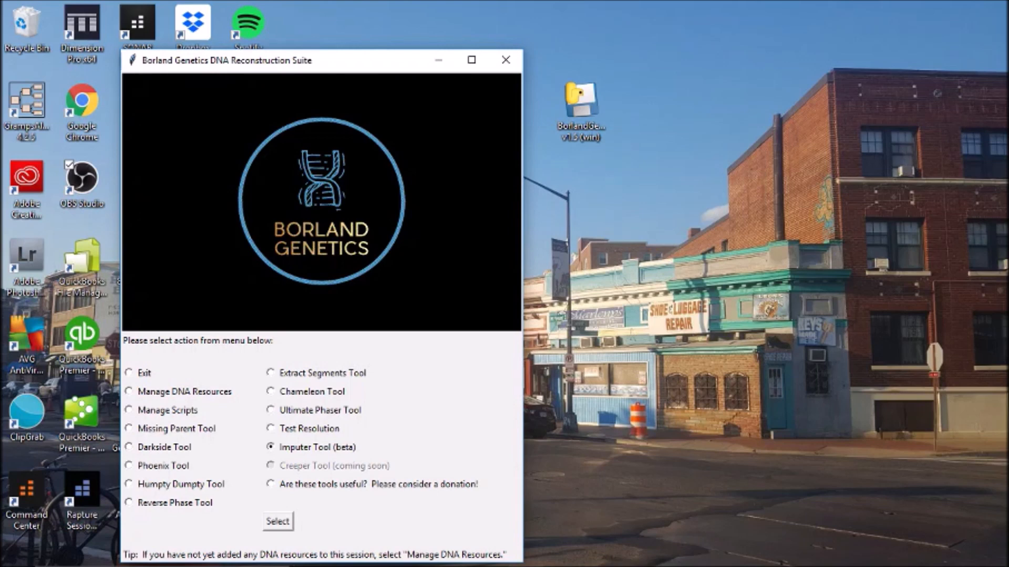
pyautogui.click(278, 521)
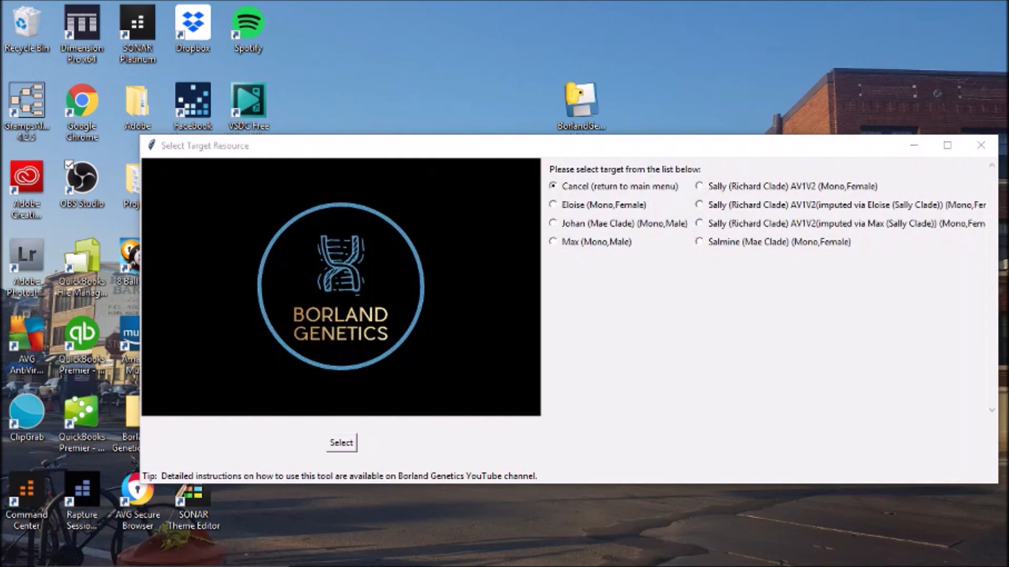
pyautogui.click(699, 186)
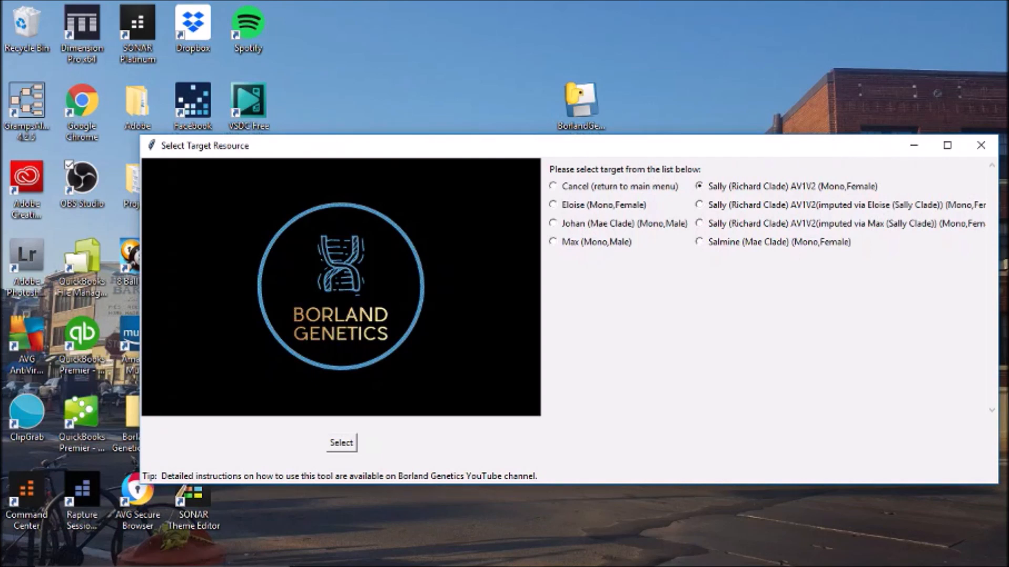
pyautogui.click(342, 442)
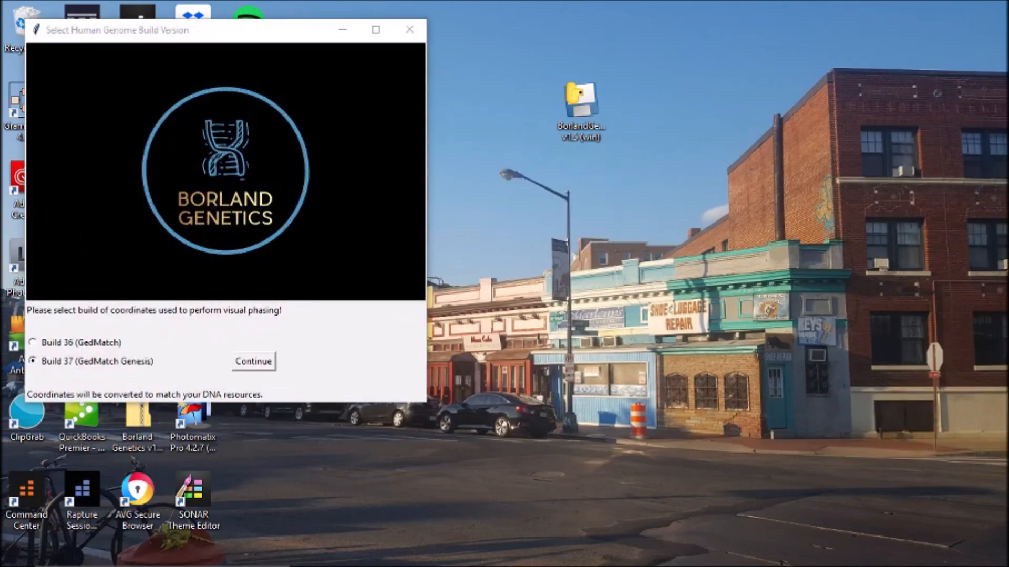
# - Choose Build 36 (GedMatch) coordinates and load the 'DNA Painter Export - Sally Ancestors' file
pyautogui.click(33, 342)
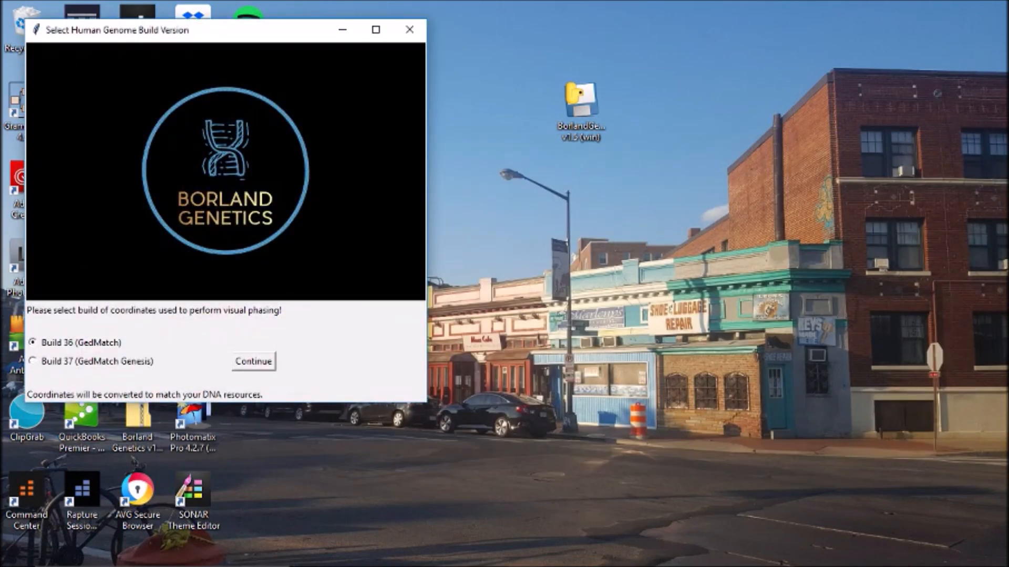
pyautogui.click(253, 361)
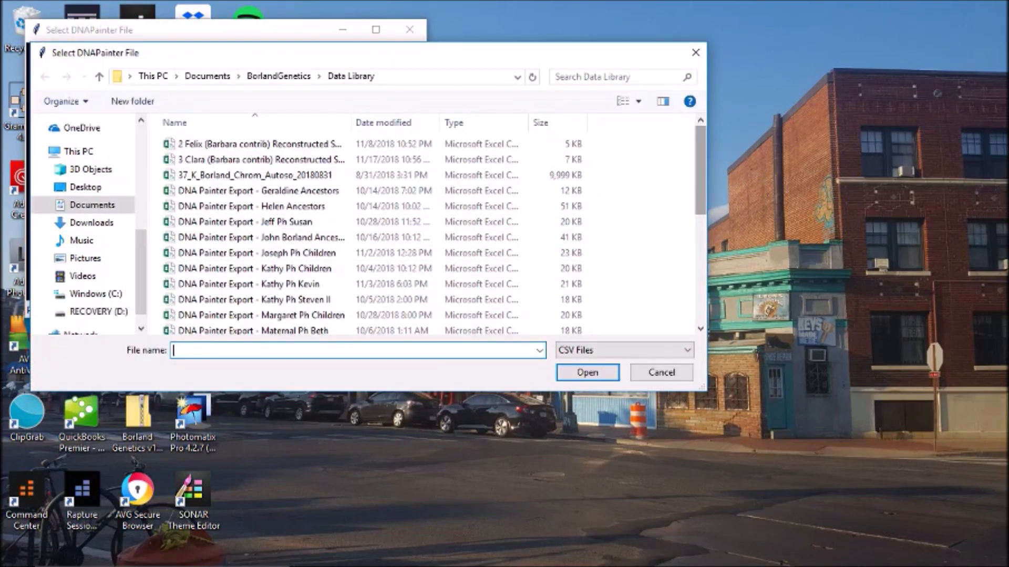
pyautogui.scroll(-1, 551, 138)
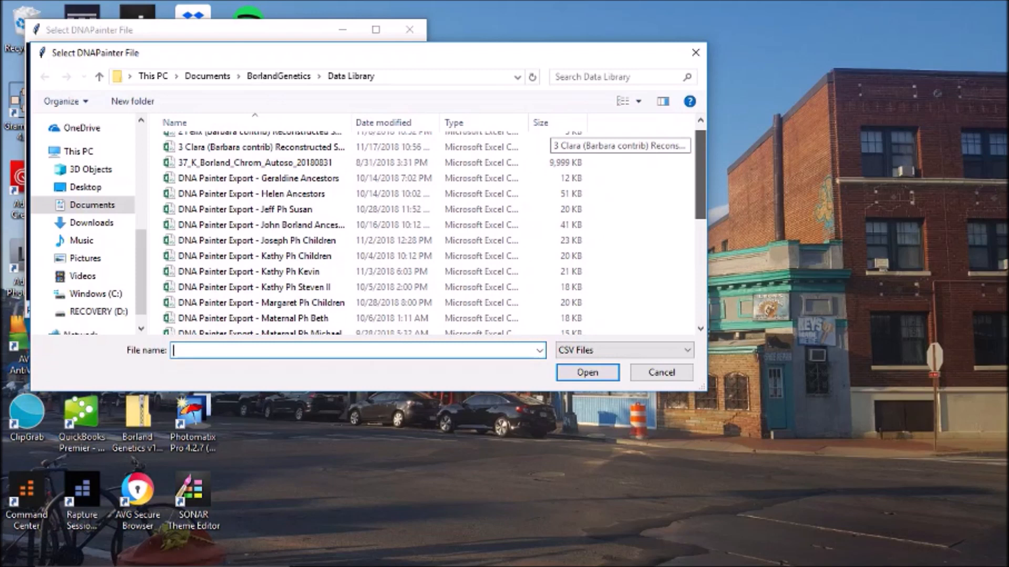
pyautogui.scroll(-2, 552, 137)
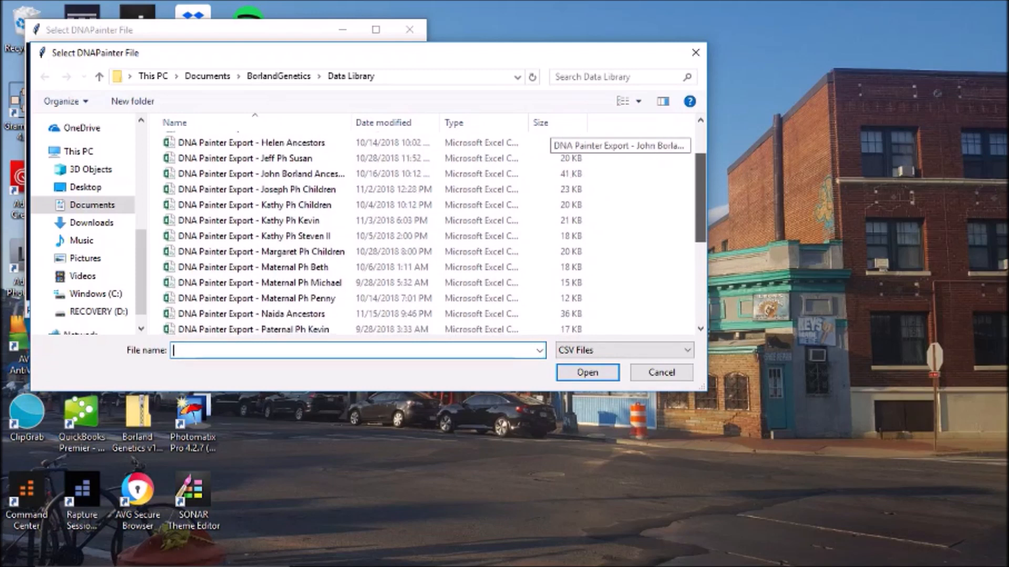
pyautogui.scroll(-3, 552, 138)
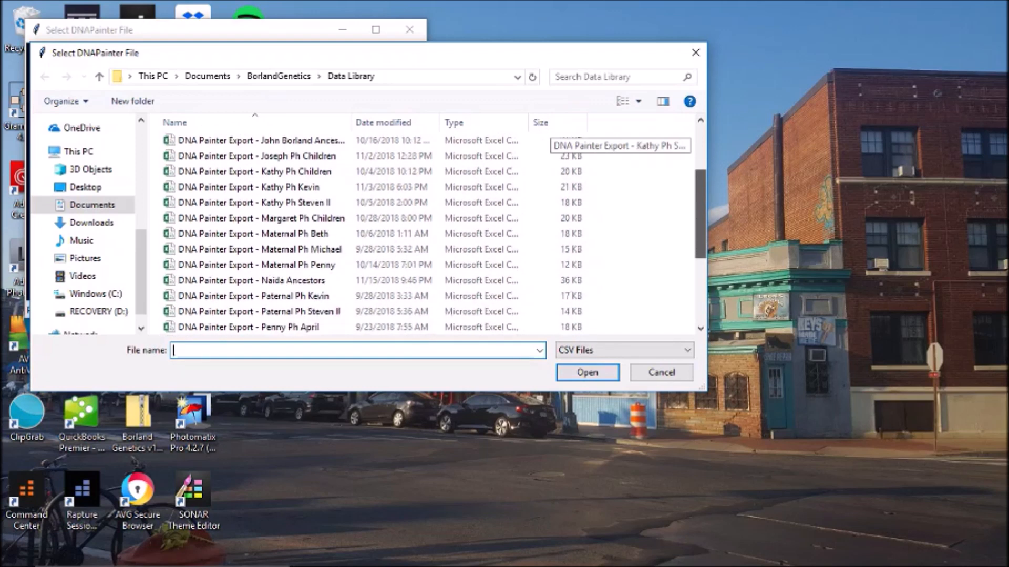
pyautogui.scroll(-3, 551, 138)
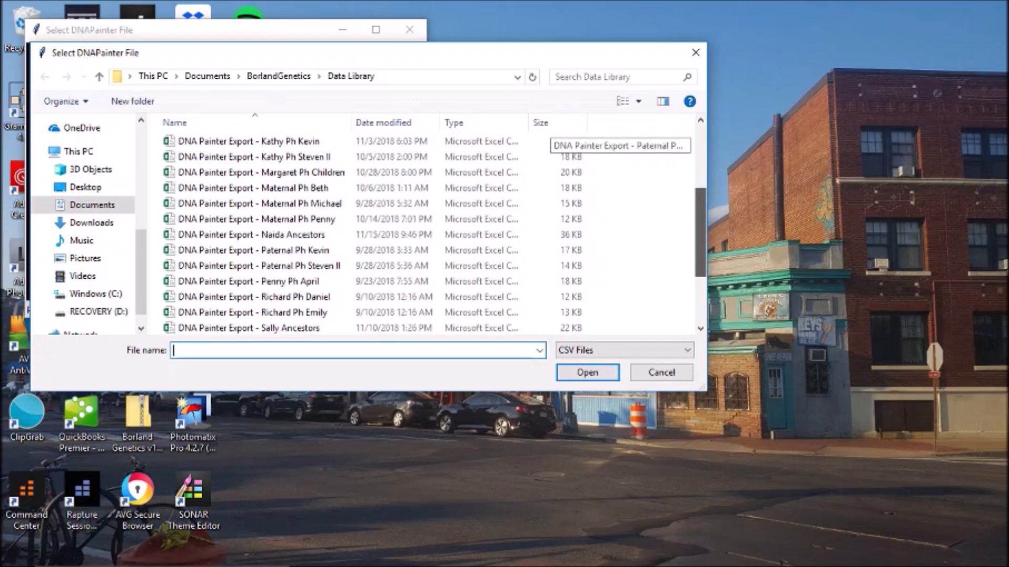
pyautogui.scroll(-3, 551, 138)
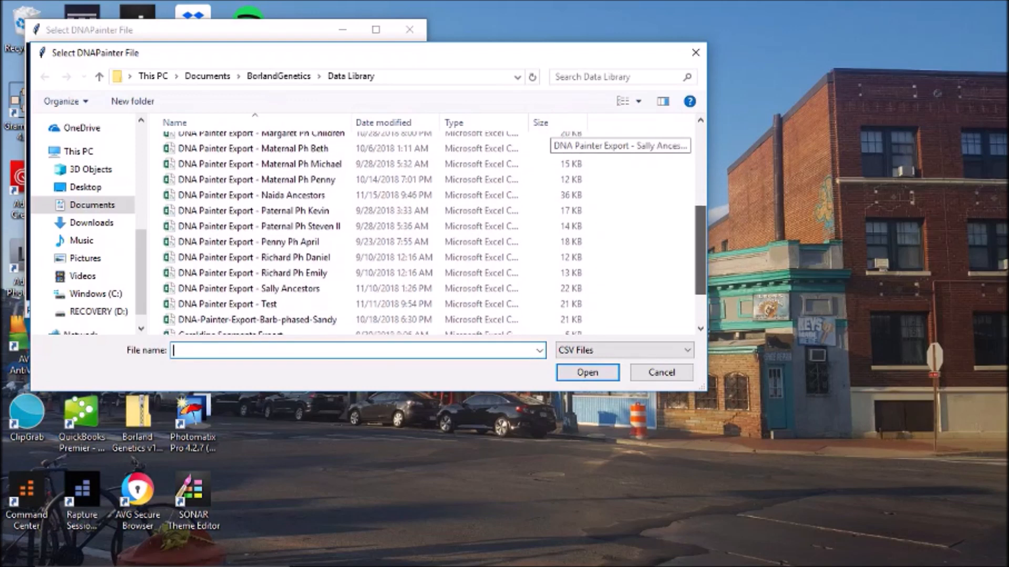
pyautogui.scroll(-1, 551, 138)
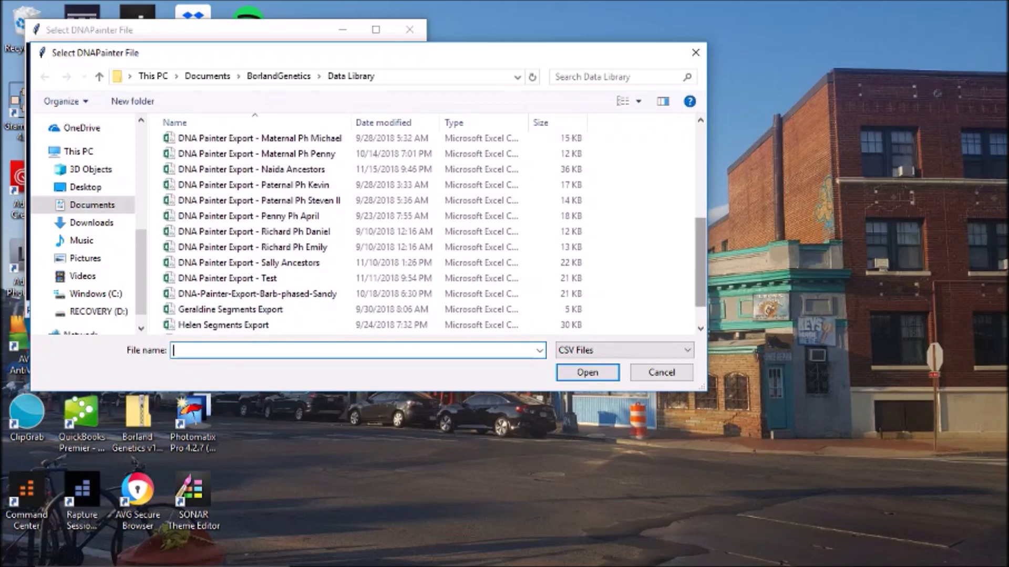
pyautogui.doubleClick(249, 263)
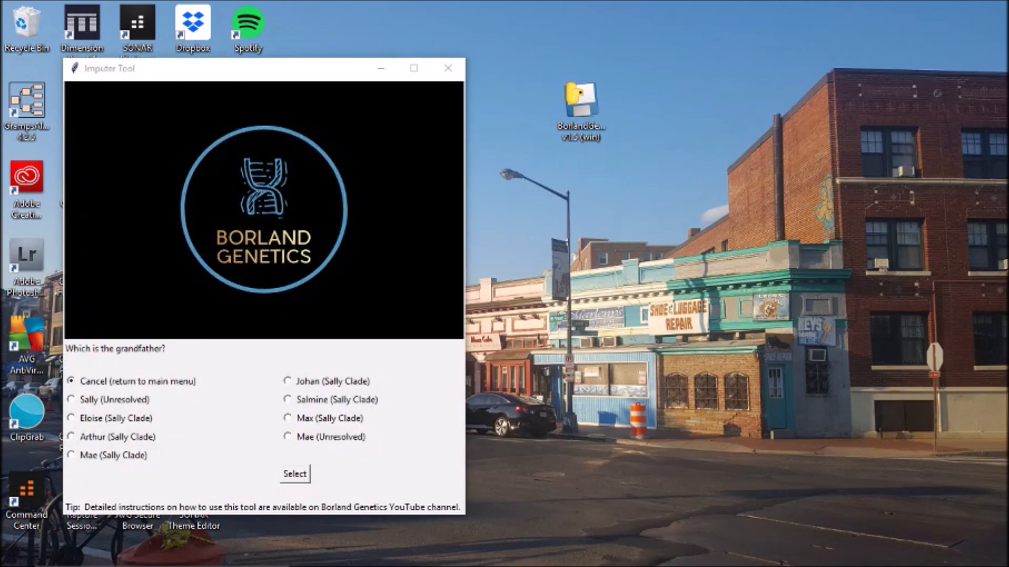
# - Set Johan and Salmine (Sally Clade) as Sally's maternal grandfather and grandmother
pyautogui.click(287, 381)
pyautogui.click(295, 474)
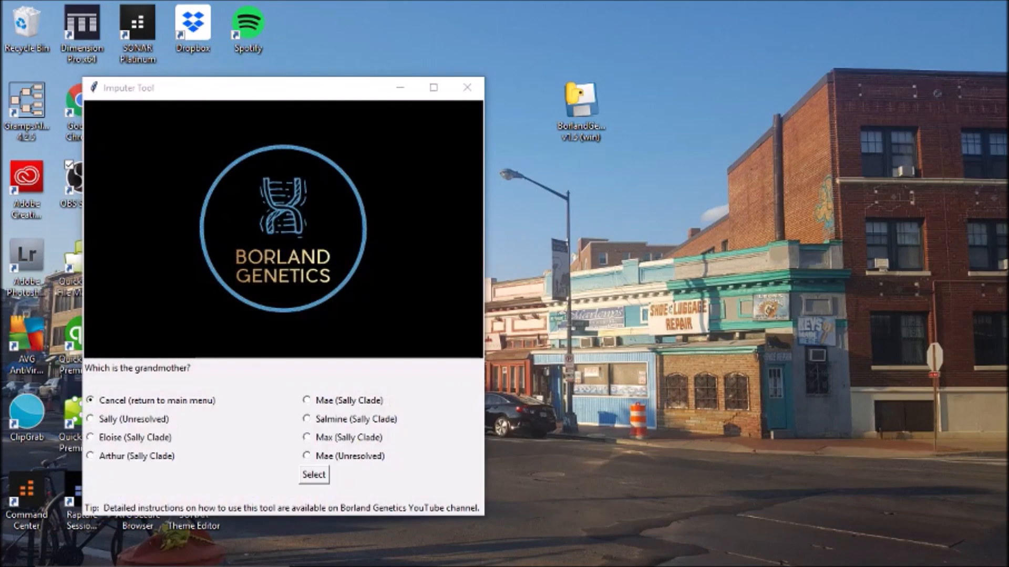
pyautogui.click(307, 419)
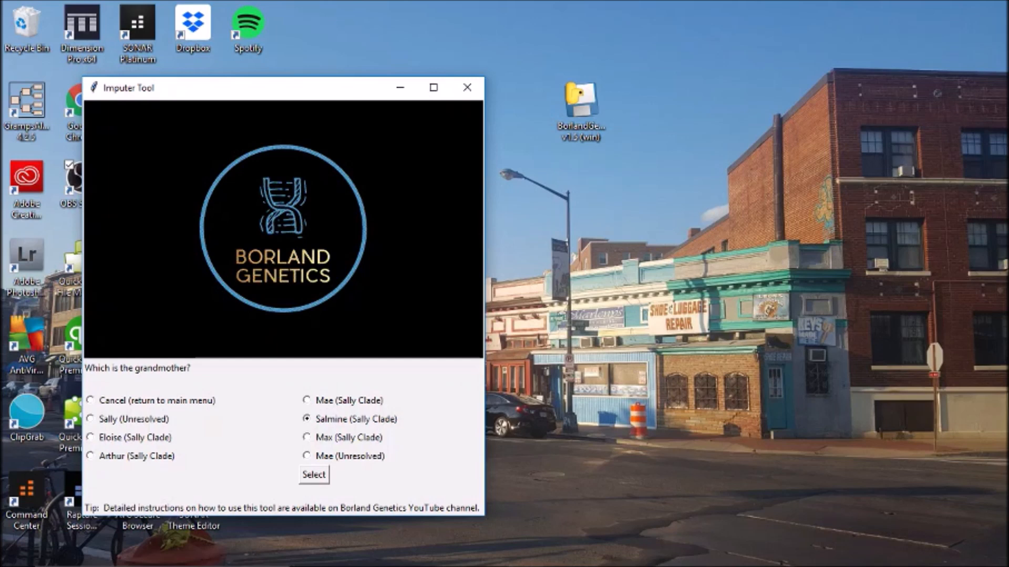
pyautogui.click(314, 475)
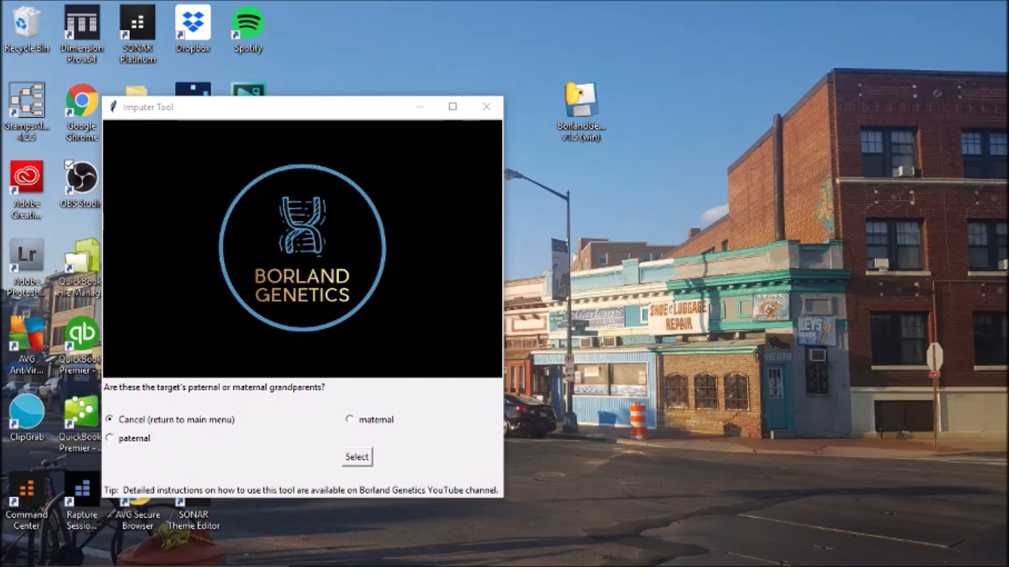
pyautogui.click(350, 419)
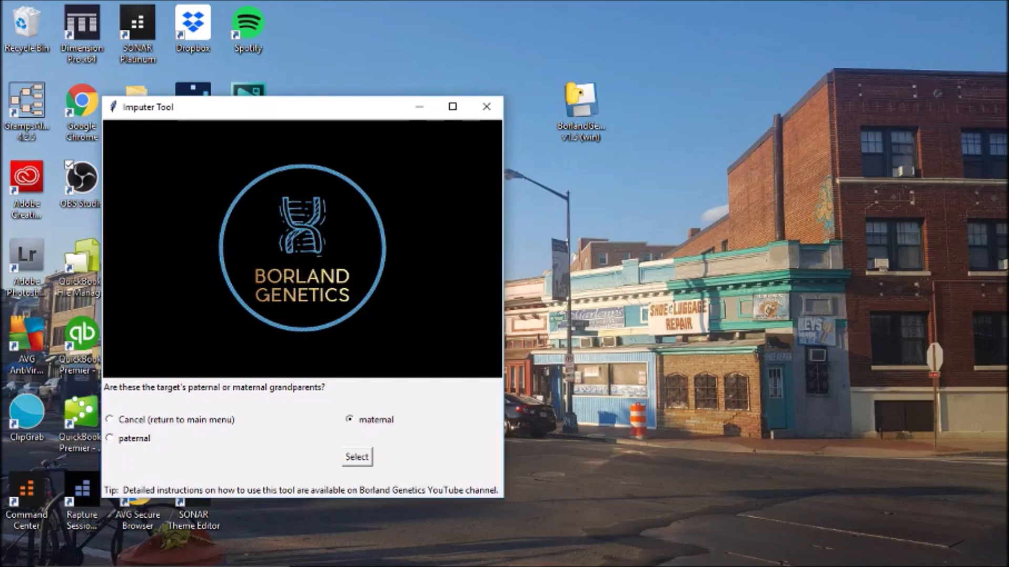
pyautogui.click(357, 457)
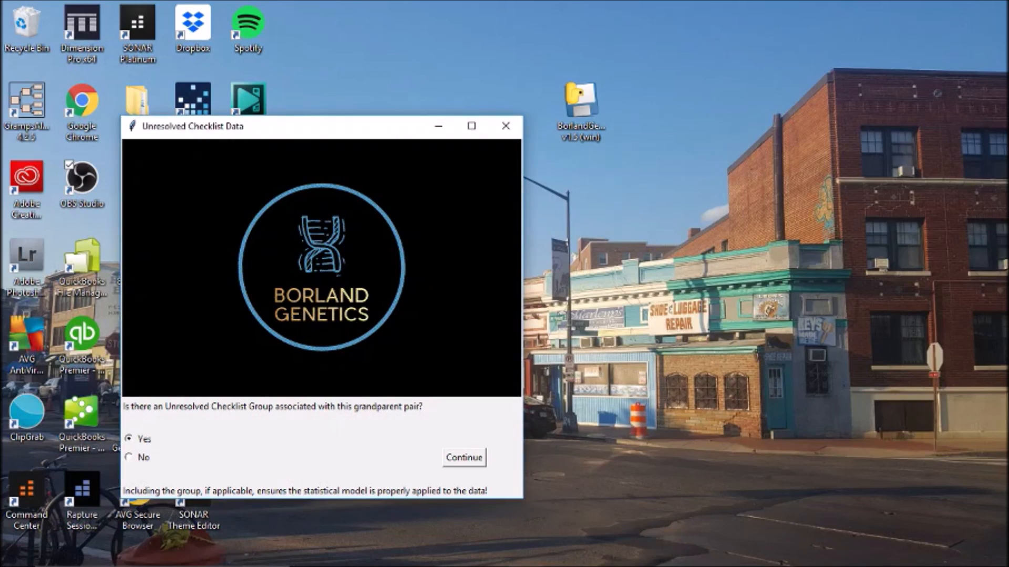
# - Declare an unresolved checklist group and choose Mae (Unresolved) for it
pyautogui.click(464, 458)
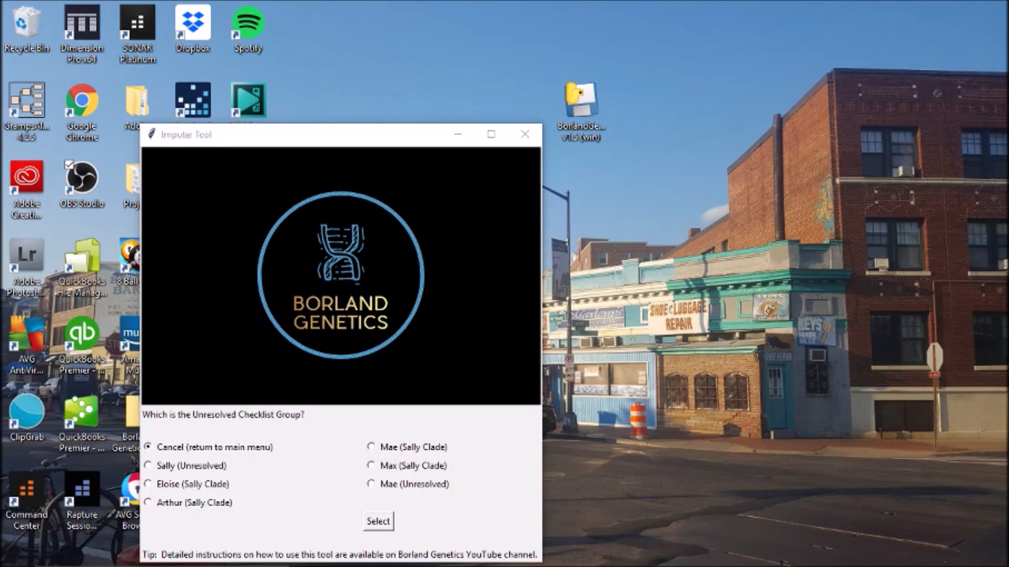
pyautogui.click(372, 484)
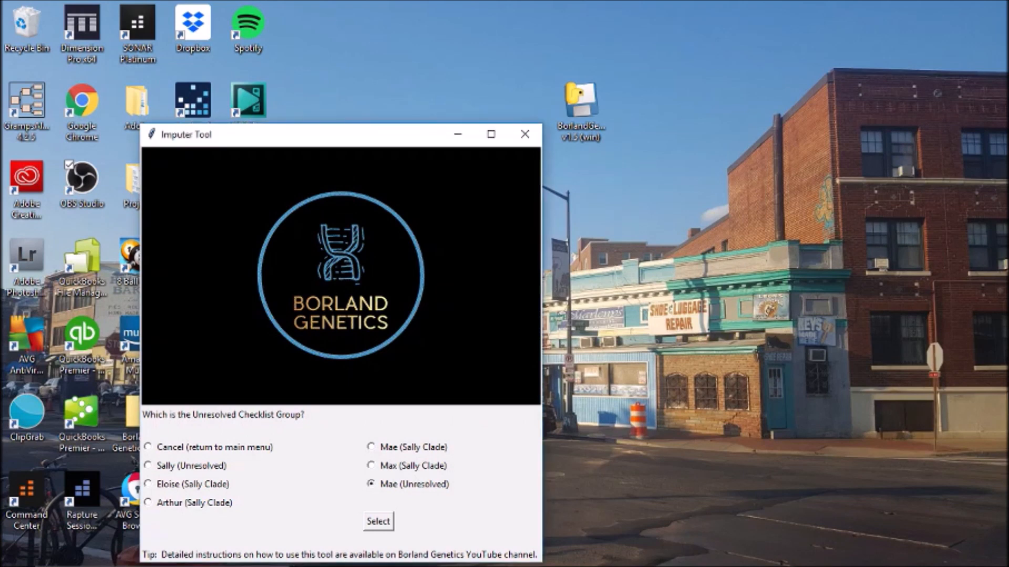
pyautogui.click(378, 521)
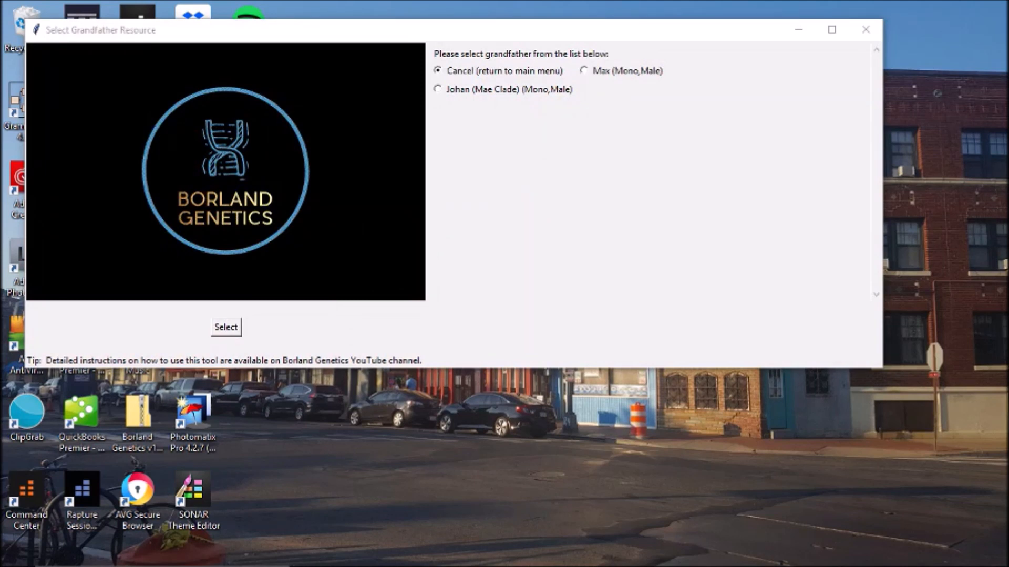
# - Select Johan (Mae Clade) as grandfather and Salmine (Mae Clade) as grandmother, starting the Imputer run
pyautogui.click(438, 89)
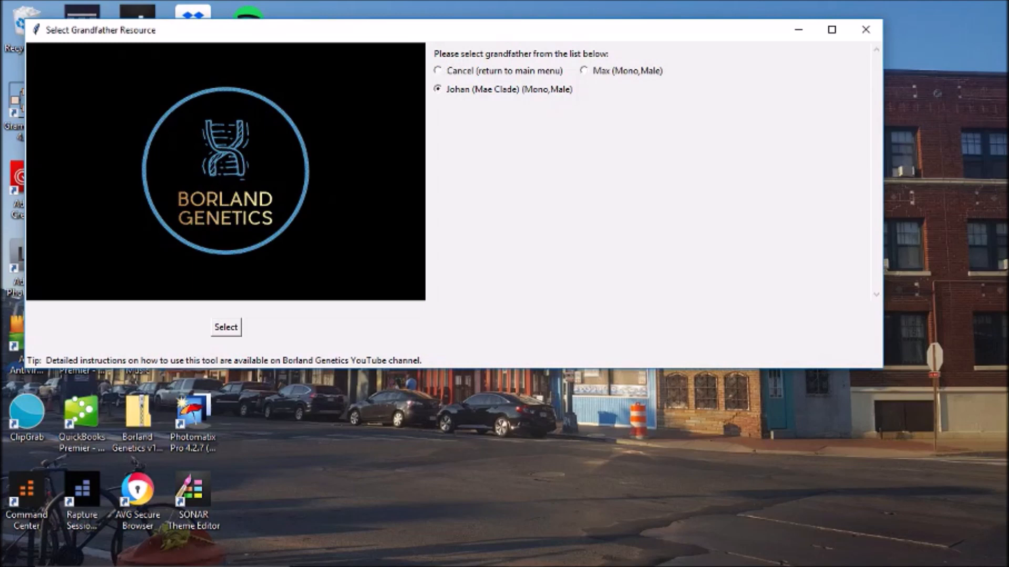
pyautogui.click(226, 327)
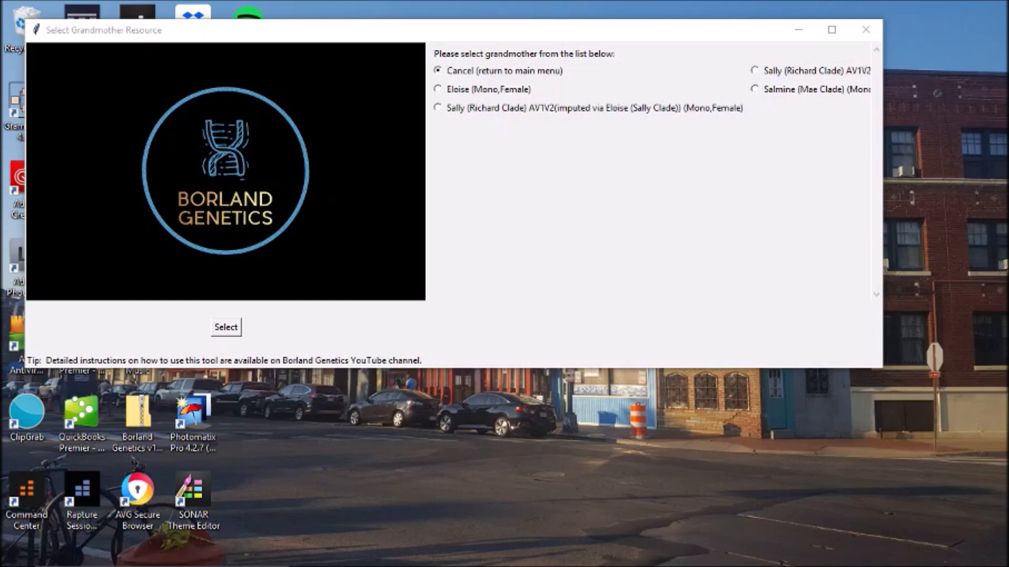
pyautogui.click(755, 88)
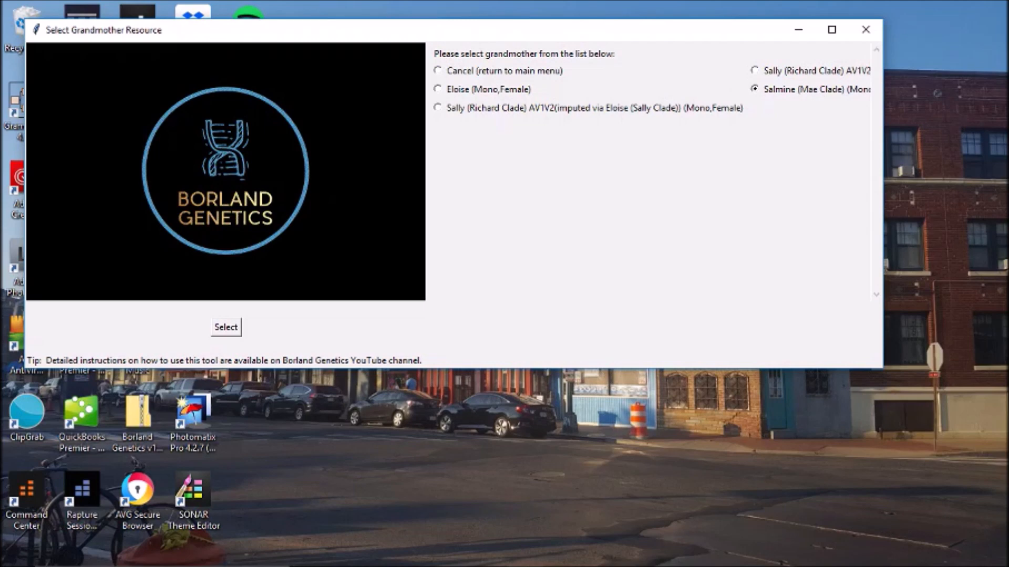
pyautogui.click(226, 327)
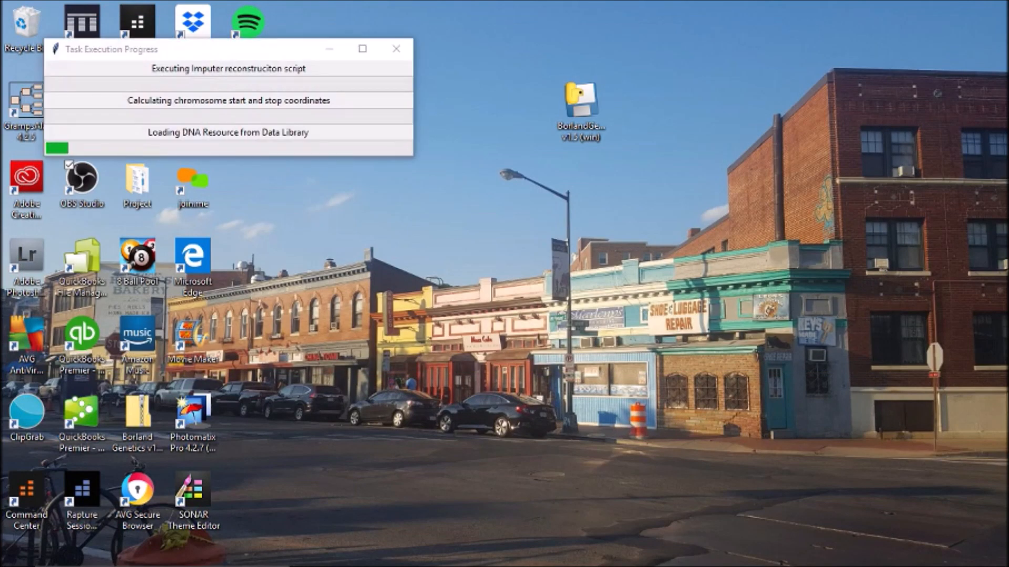
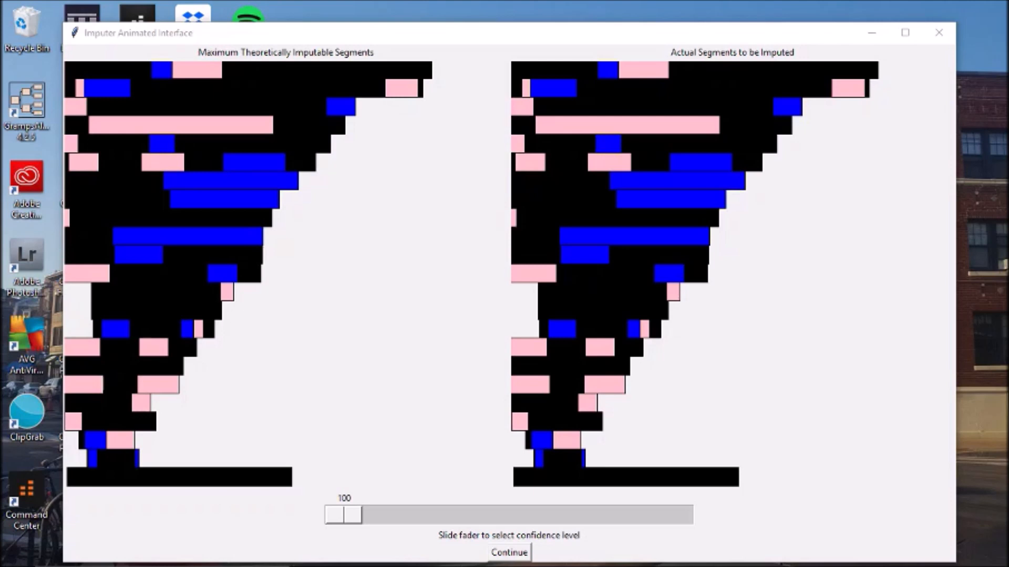
# - Drag the Imputer confidence fader down from 100 to 75
pyautogui.moveTo(343, 515); pyautogui.dragTo(675, 514)
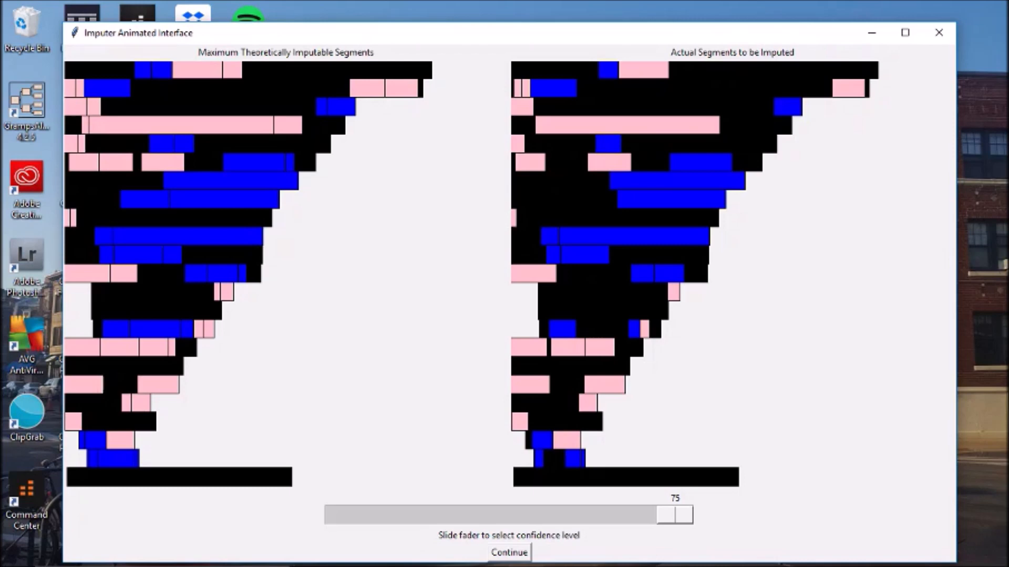
# - Continue the Imputer run at confidence 75 until Reconstruction Complete reports the resources were added
pyautogui.click(509, 552)
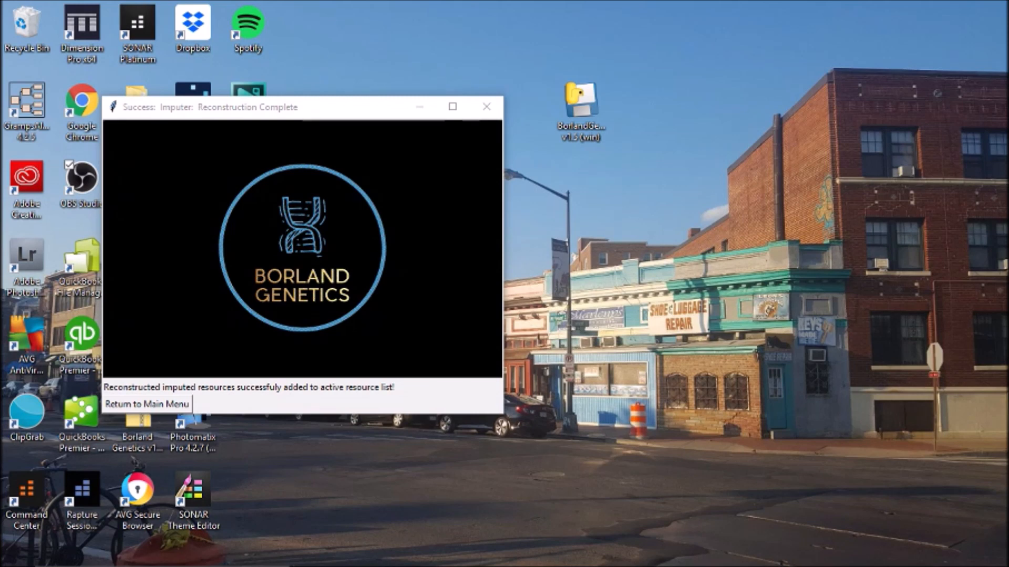
# - Return to the main menu and open Manage DNA Resources to view the four imputed Sally kits
pyautogui.click(147, 404)
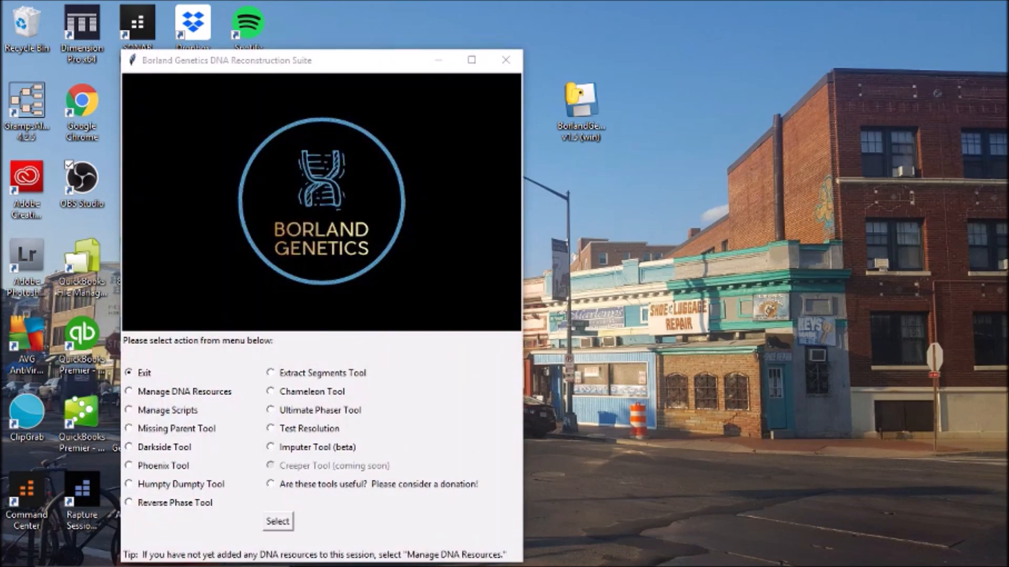
pyautogui.click(277, 522)
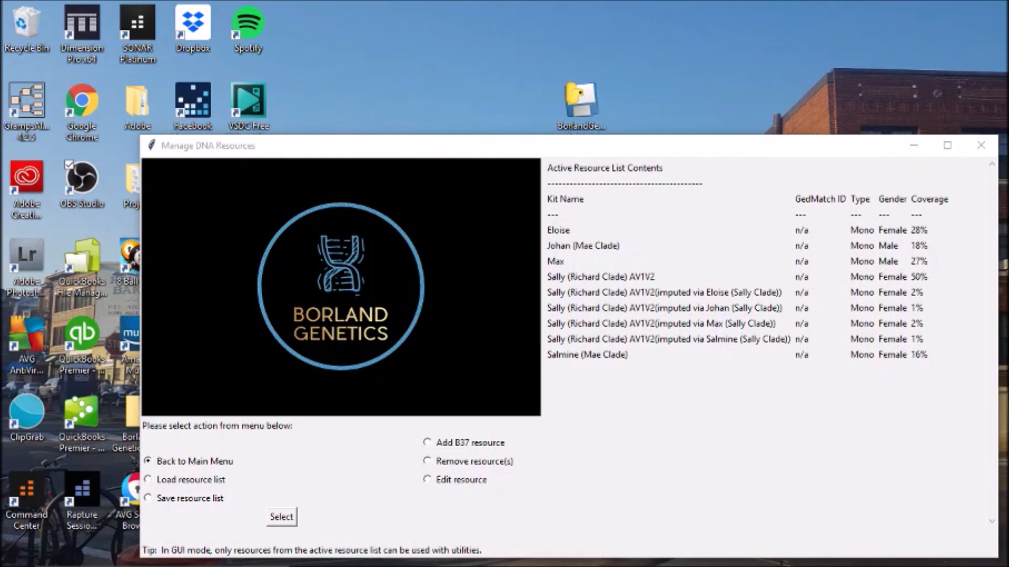
# - Move the resource manager window aside and choose Save resource list
pyautogui.moveTo(721, 150); pyautogui.dragTo(666, 57)
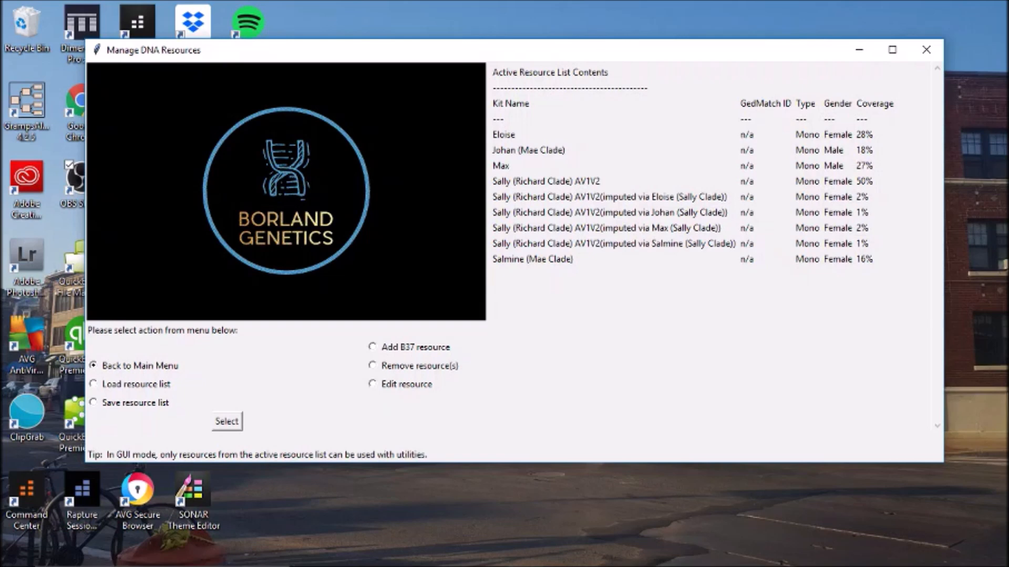
pyautogui.click(227, 421)
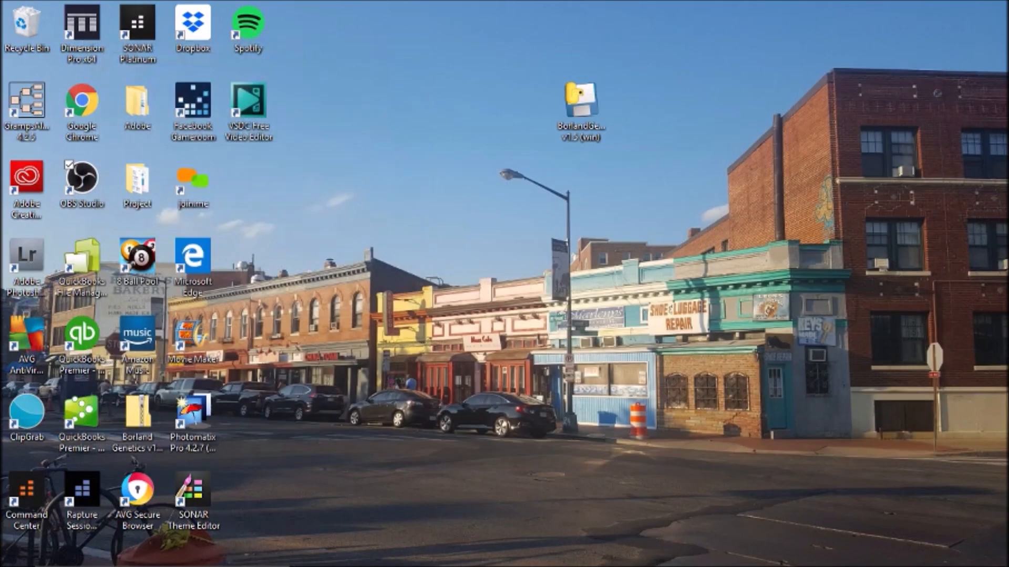
# - Overwrite Project Impute Sally.bgr with the current resource list and return to the main menu
pyautogui.scroll(-3, 415, 218)
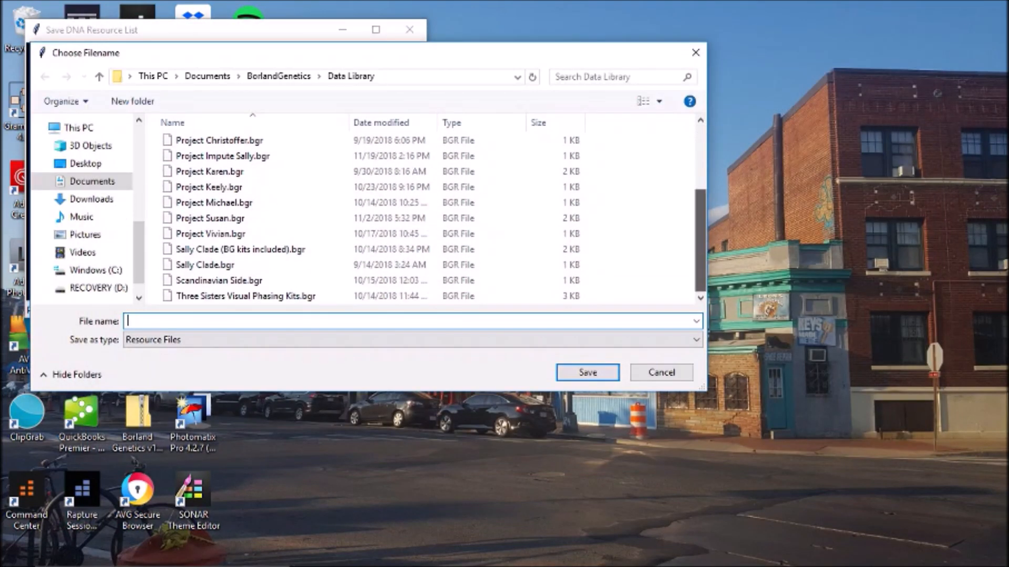
pyautogui.scroll(2, 415, 218)
pyautogui.scroll(1, 415, 218)
pyautogui.scroll(-1, 415, 218)
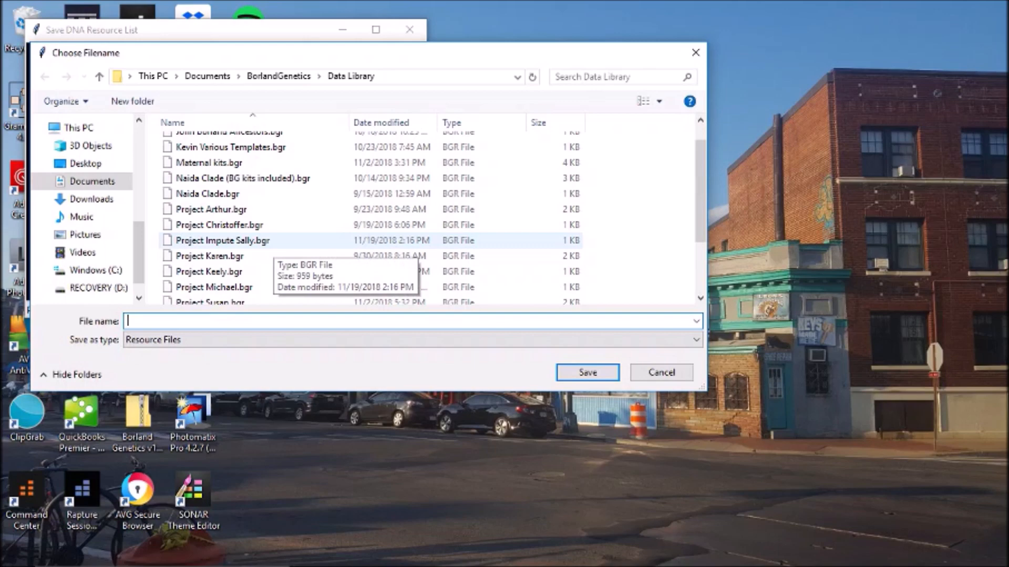
pyautogui.doubleClick(266, 243)
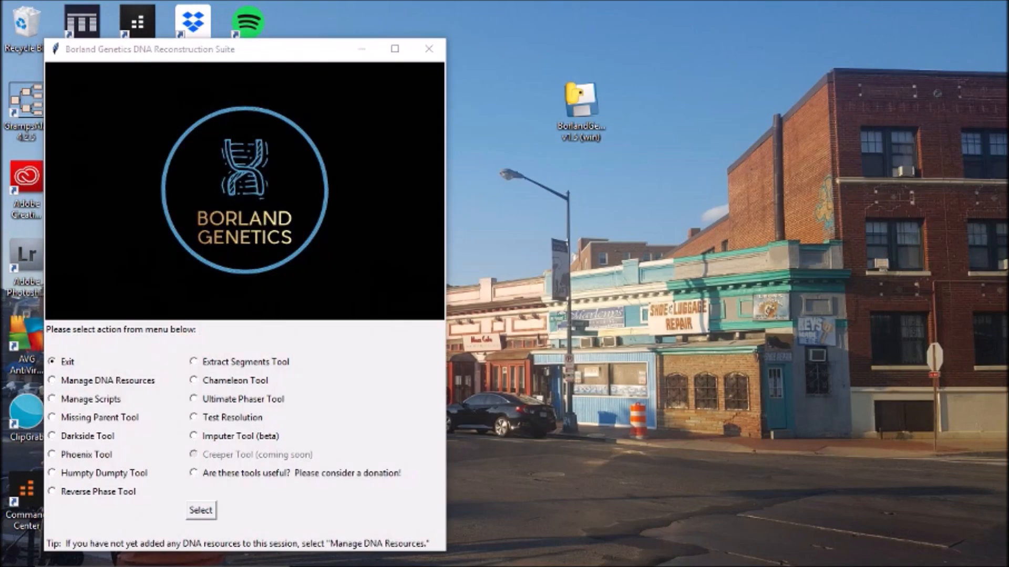
# - In the Humpty Dumpty Tool, choose merging mono resources within a clade into a composite mono kit
pyautogui.click(52, 472)
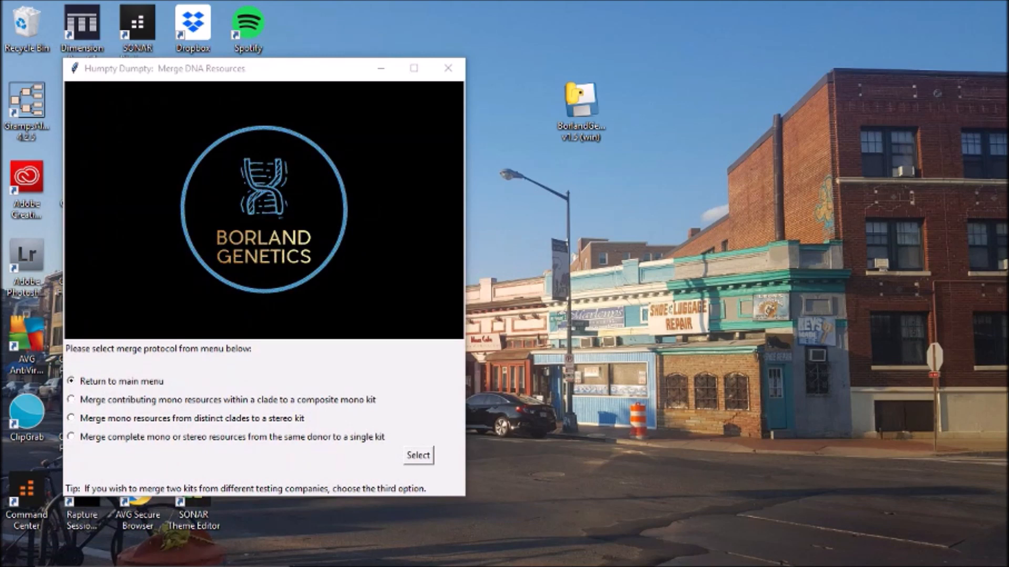
pyautogui.click(71, 400)
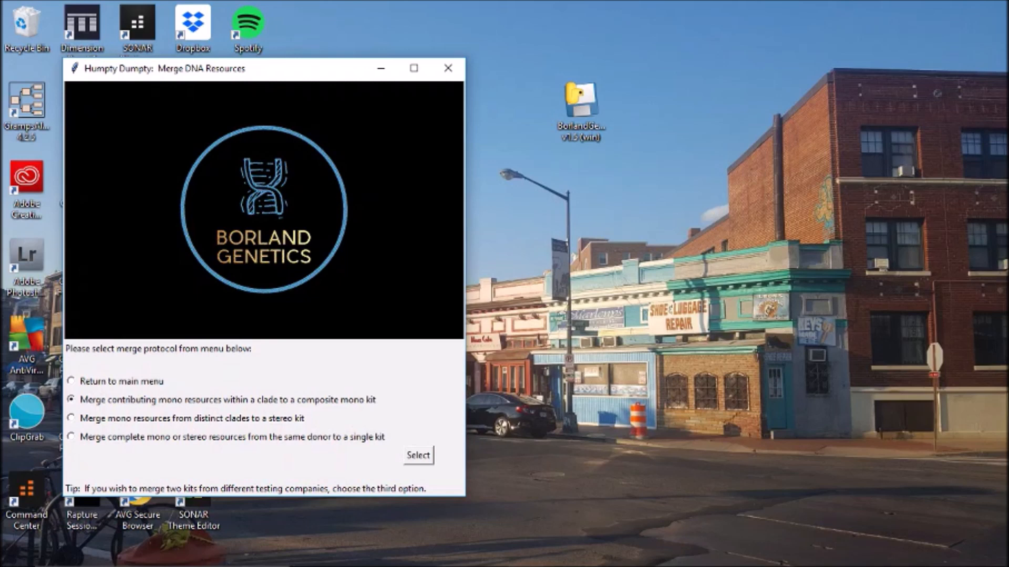
pyautogui.click(418, 456)
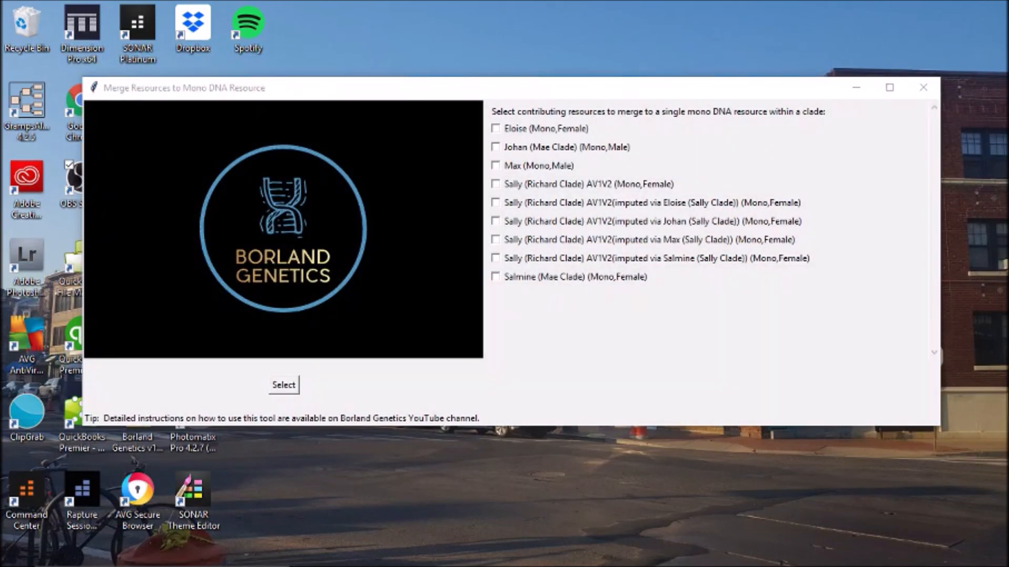
# - Tick the Sally kits imputed via Eloise, Johan and Salmine as merge contributors
pyautogui.click(495, 202)
pyautogui.click(495, 221)
pyautogui.click(495, 258)
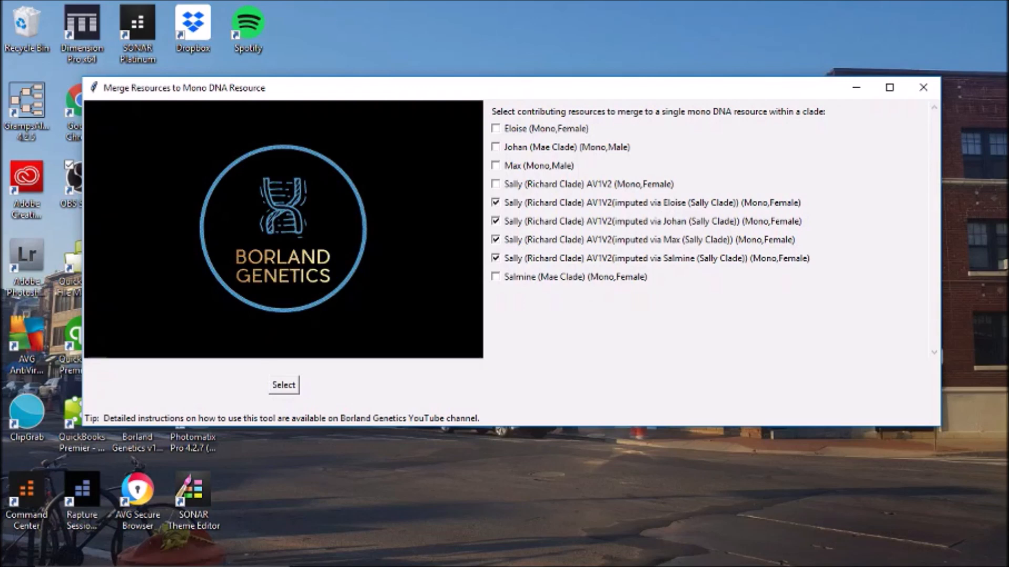
# - Start merging the checked Sally resources and let it run until the Save Merged Resource prompt appears
pyautogui.click(283, 386)
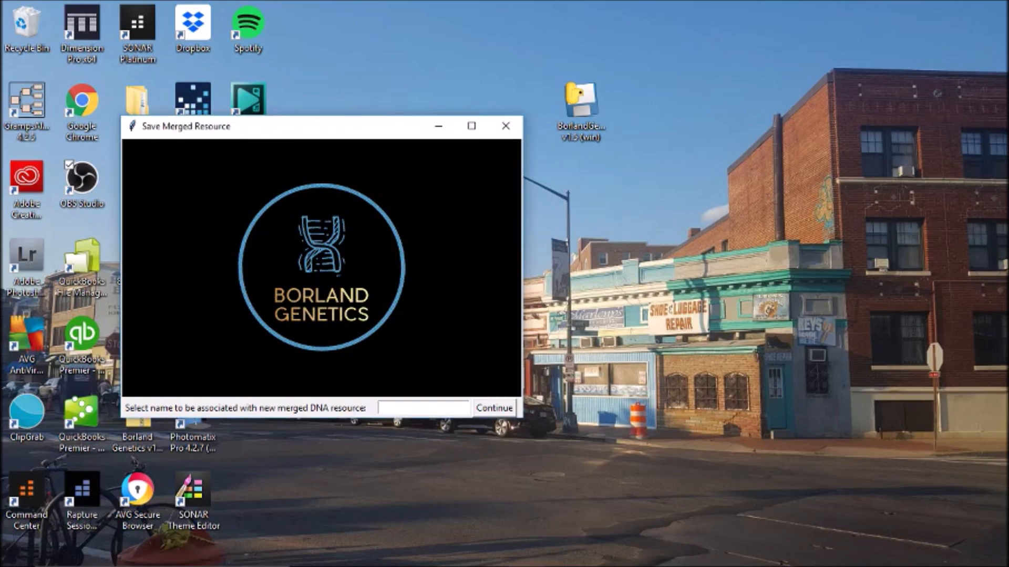
# - Name the merged resource 'Richard (Maternal Evil)' and save it
pyautogui.write('Richard (Maternal Evil)')
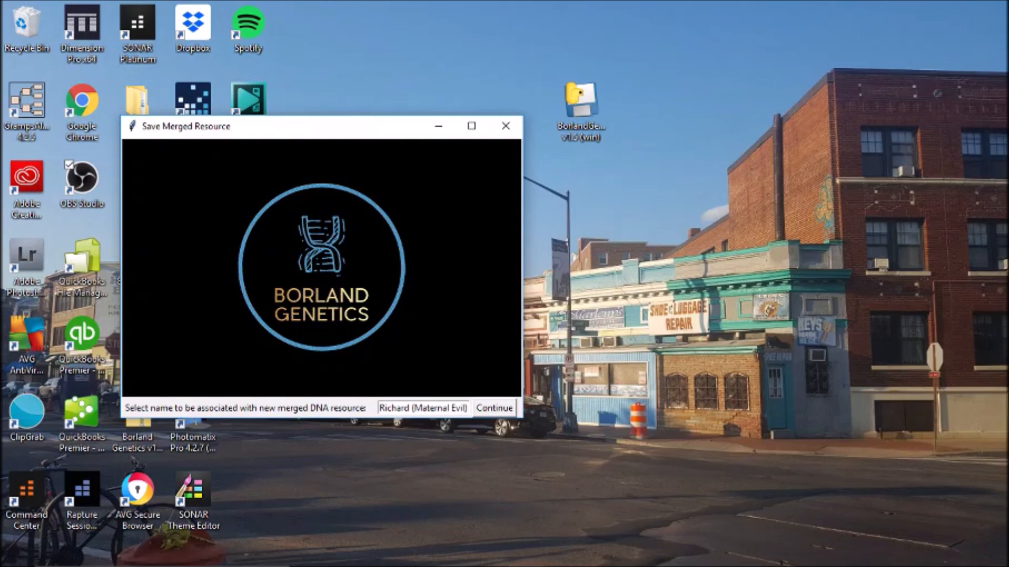
pyautogui.press('Return')
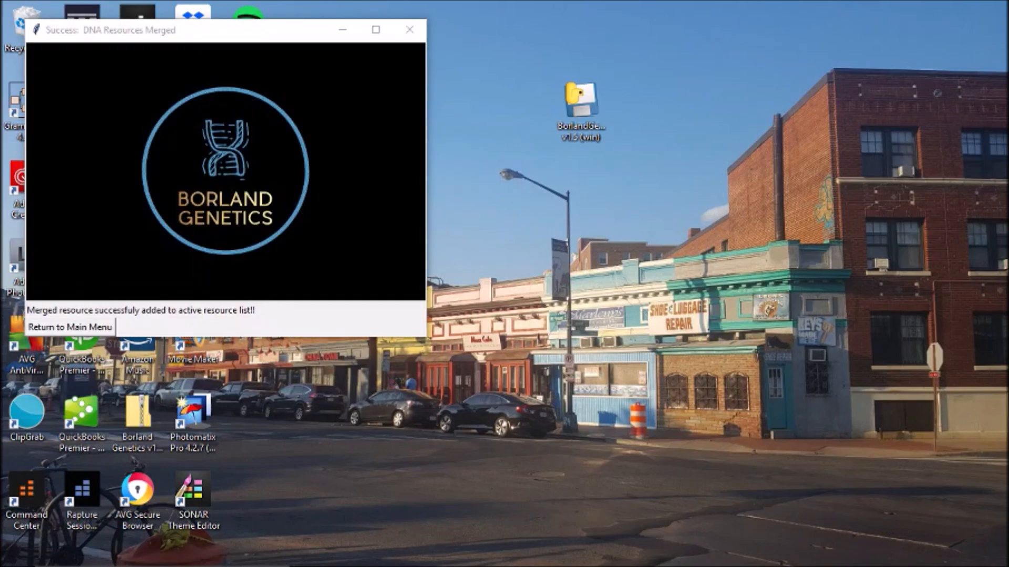
# - Return to the main menu and open Manage DNA Resources to see Richard (Maternal Evil) at 5% coverage
pyautogui.click(70, 328)
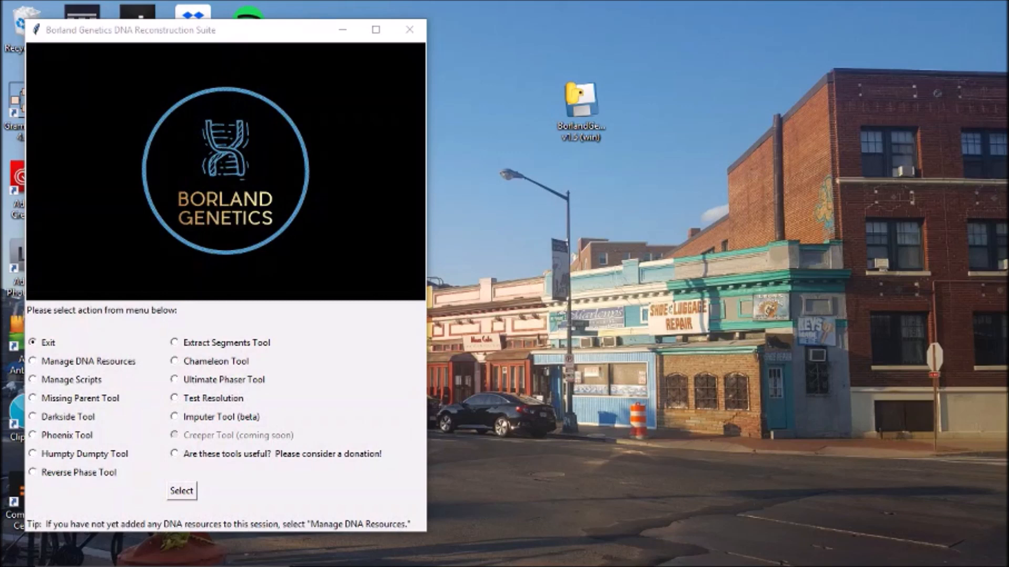
pyautogui.click(33, 361)
pyautogui.click(182, 491)
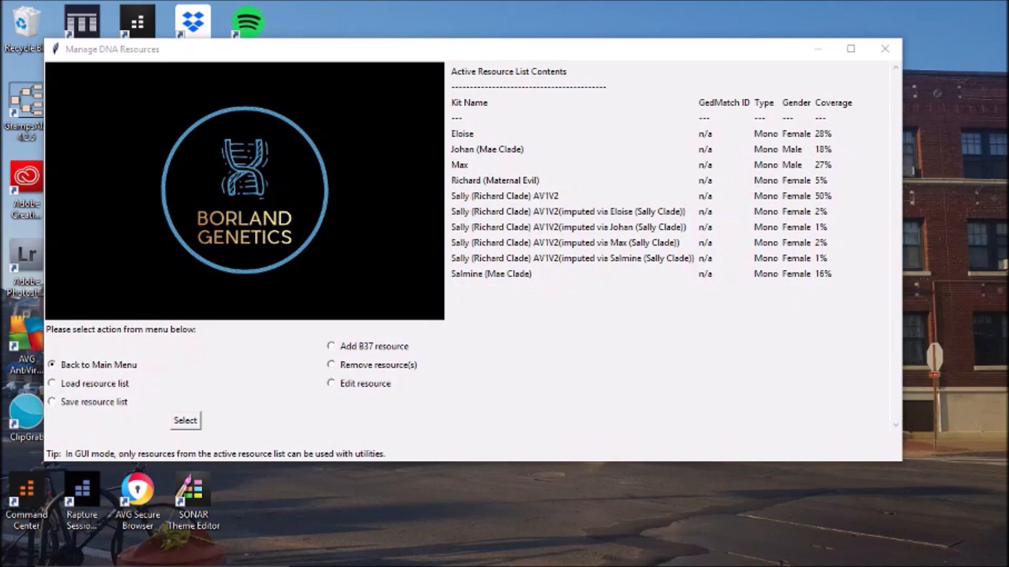
# - Save the resource list over Project Impute Sally.bgr, confirming the replacement
pyautogui.click(52, 402)
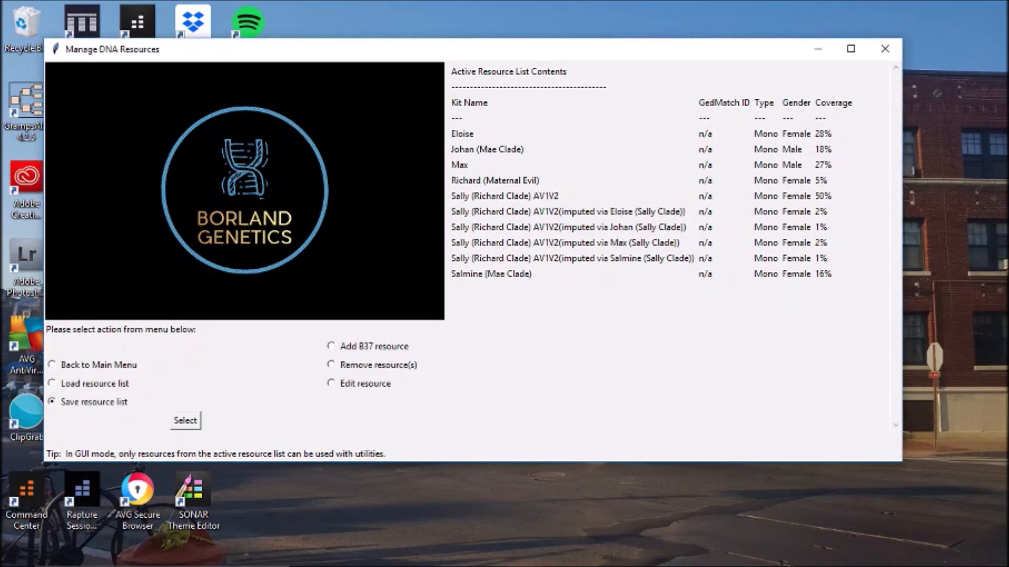
pyautogui.click(185, 421)
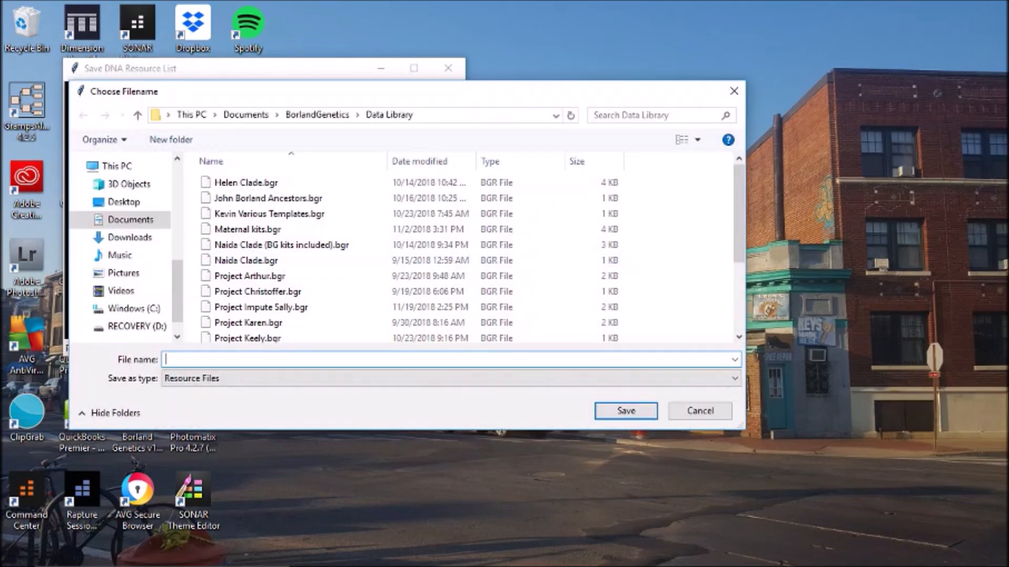
pyautogui.scroll(-3, 273, 252)
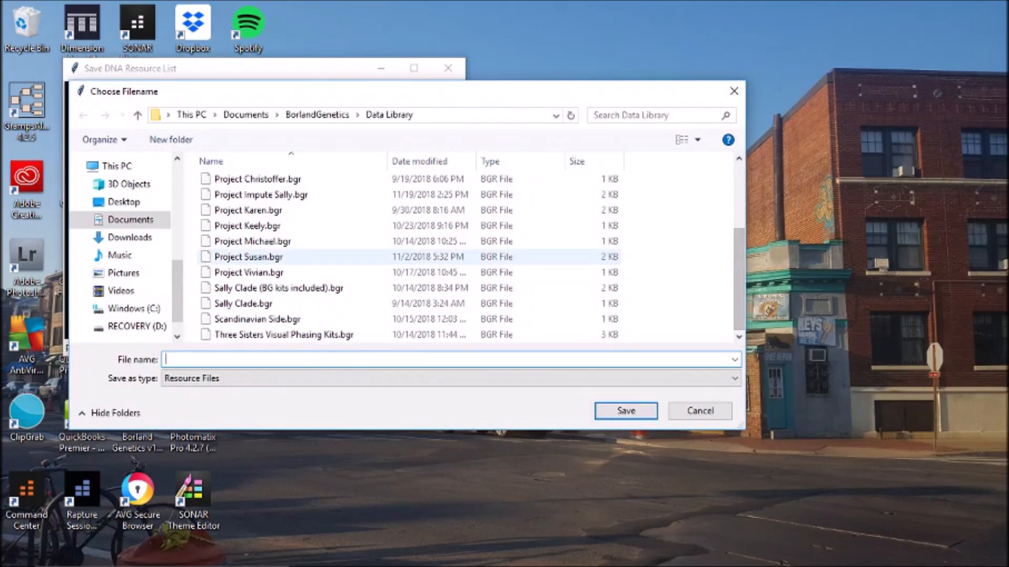
pyautogui.doubleClick(261, 194)
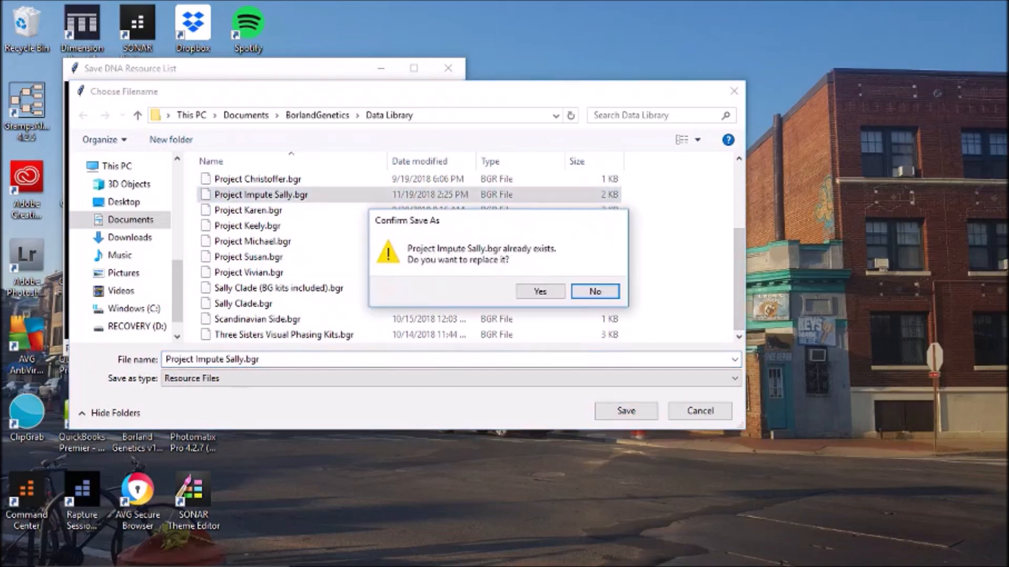
pyautogui.click(541, 292)
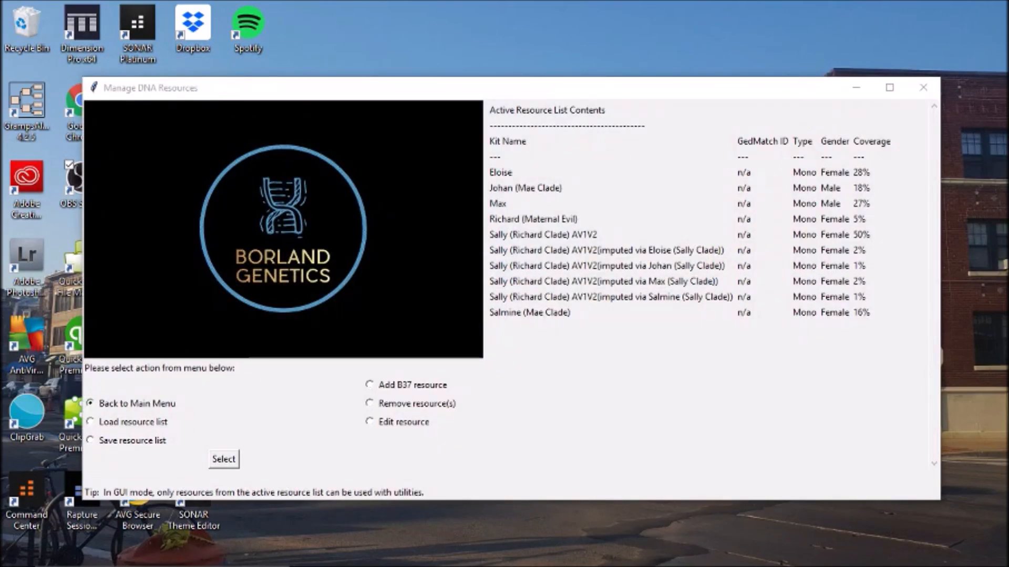
# - Return to the main menu and open the Humpty Dumpty merging tool
pyautogui.click(224, 459)
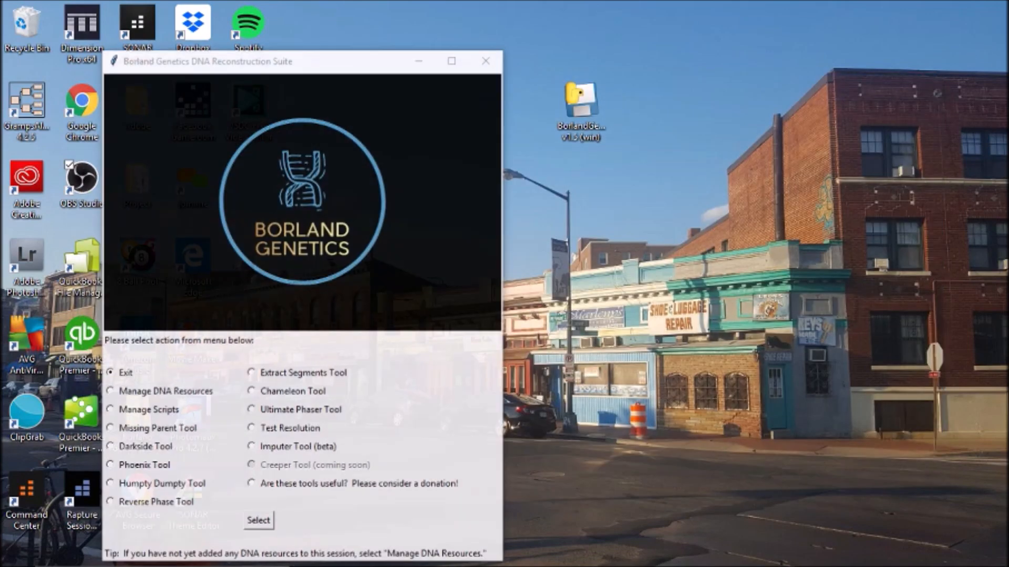
pyautogui.click(110, 484)
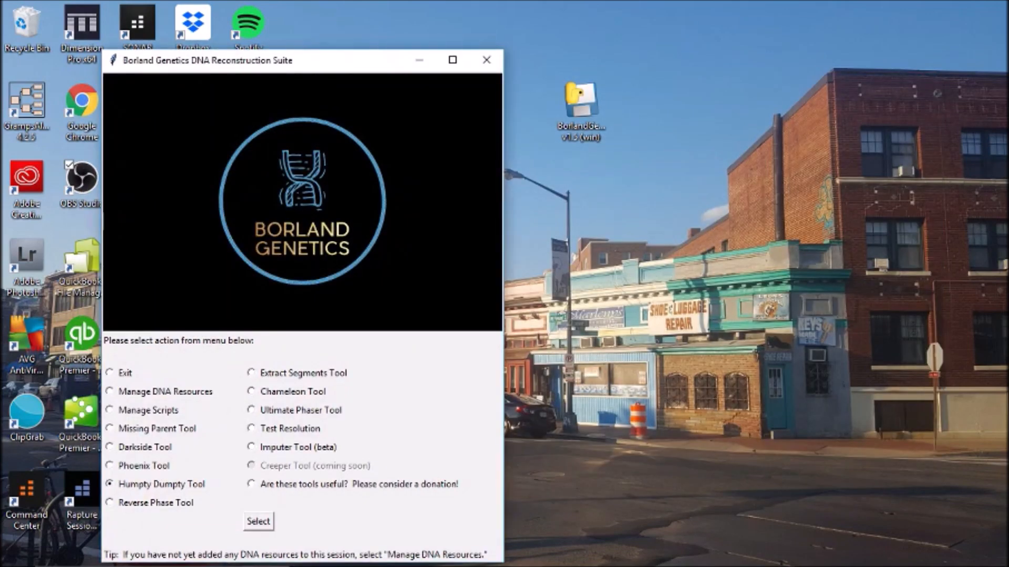
pyautogui.click(258, 521)
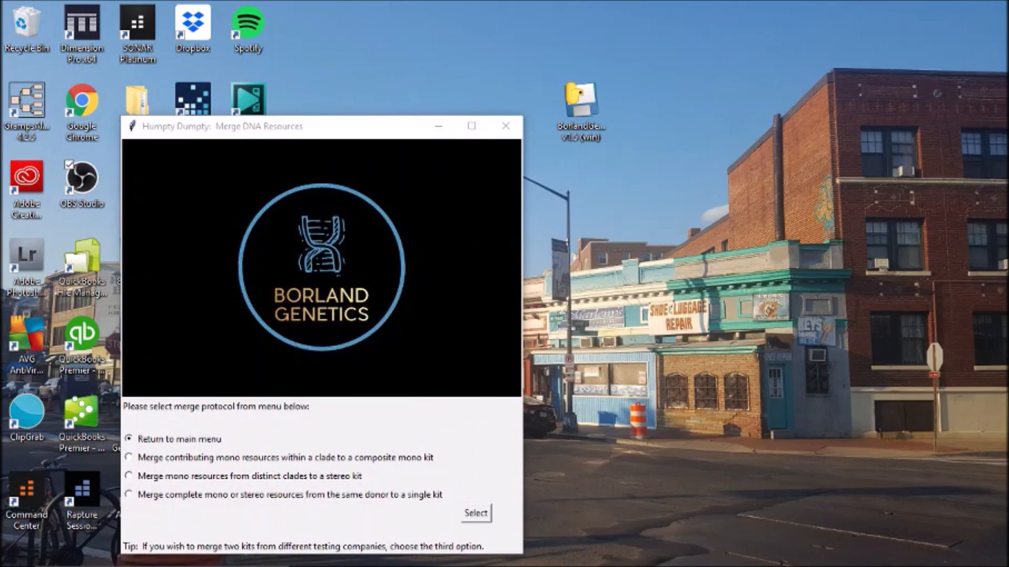
# - Merge the Sally (Richard Clade) AV1V2 and Richard (Maternal Evil) mono kits from distinct clades into a stereo kit
pyautogui.click(129, 476)
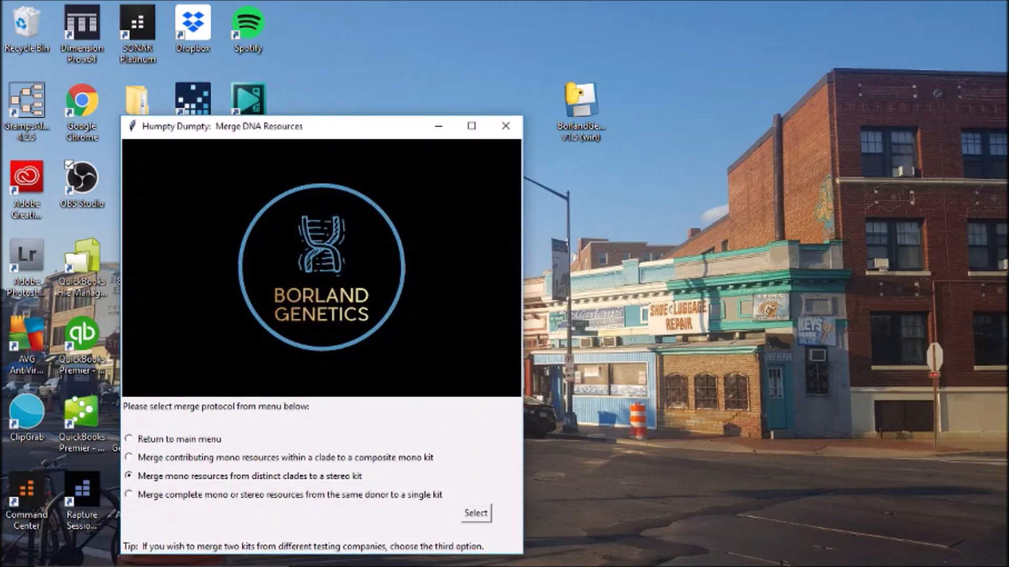
pyautogui.click(476, 514)
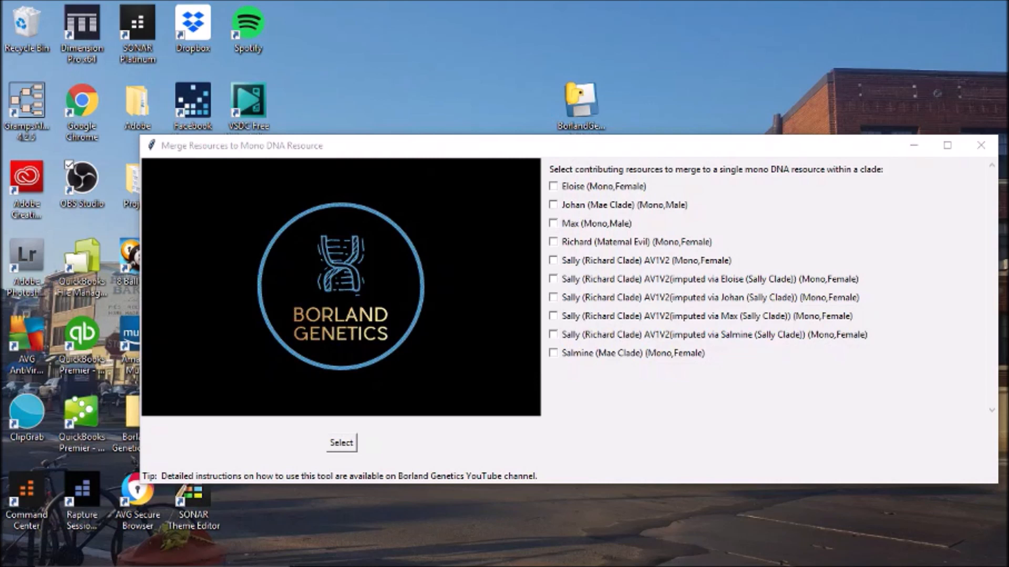
pyautogui.click(553, 260)
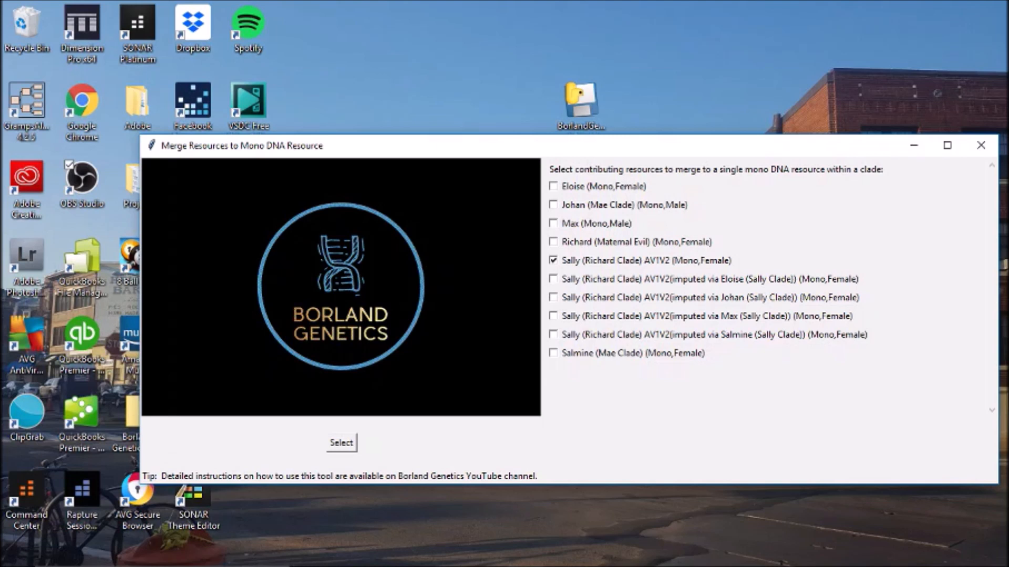
pyautogui.click(553, 241)
pyautogui.click(342, 443)
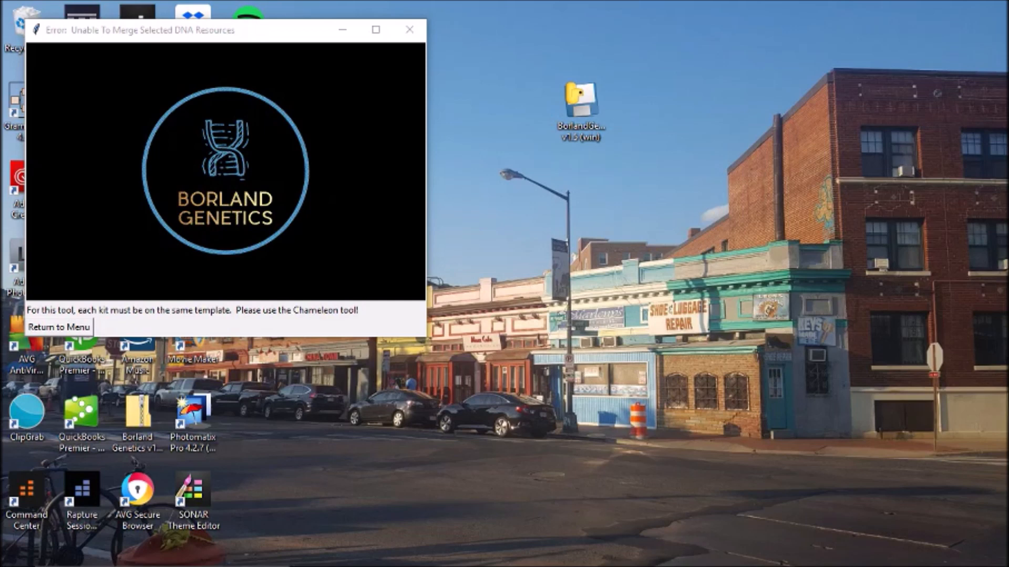
# - Dismiss the 'Unable To Merge' template-mismatch error and return to the menu
pyautogui.click(59, 327)
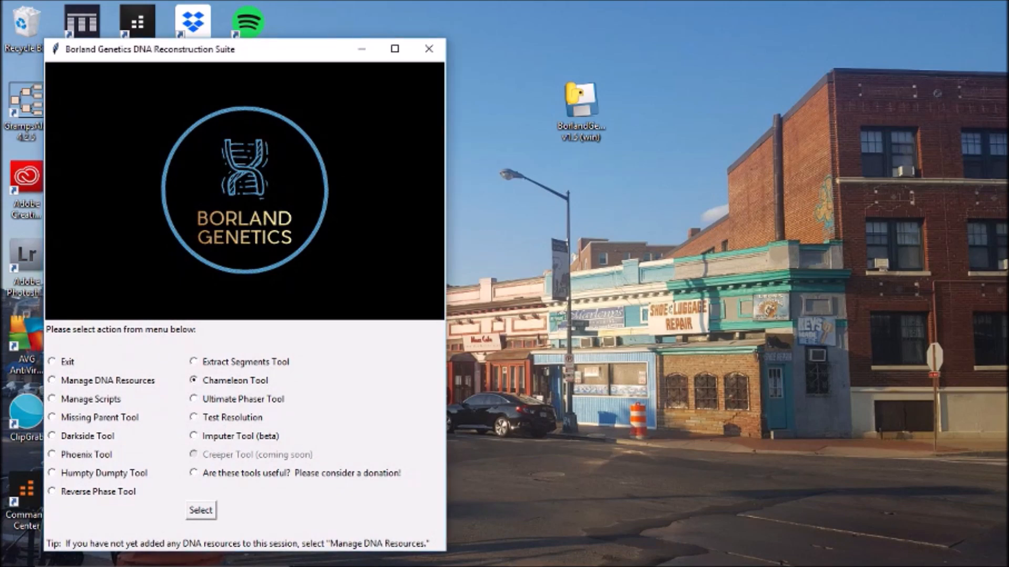
# - In the Chameleon tool, select Richard (Maternal Evil) and Sally (Richard Clade) AV1V2 for mapping
pyautogui.click(201, 511)
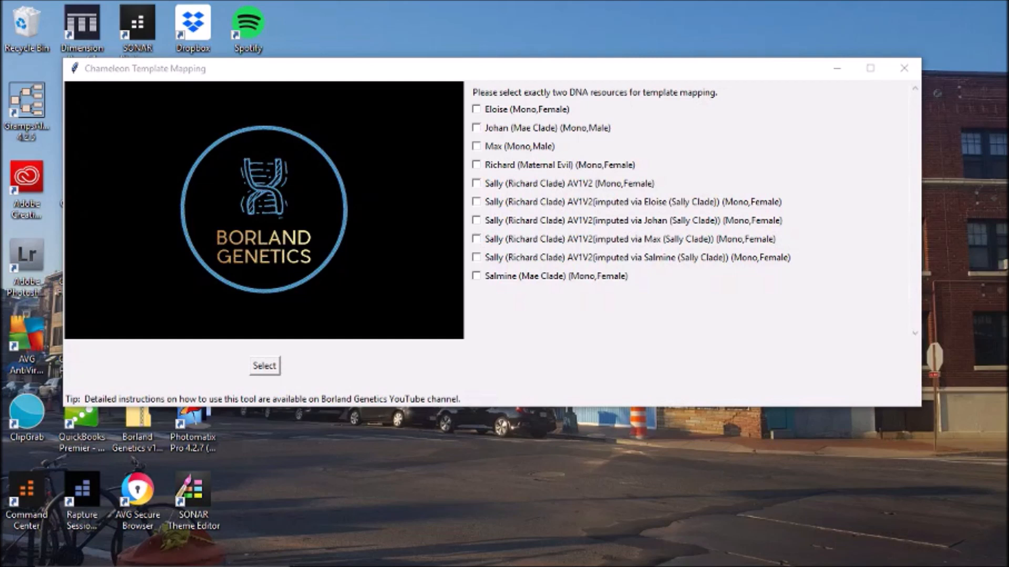
pyautogui.click(476, 165)
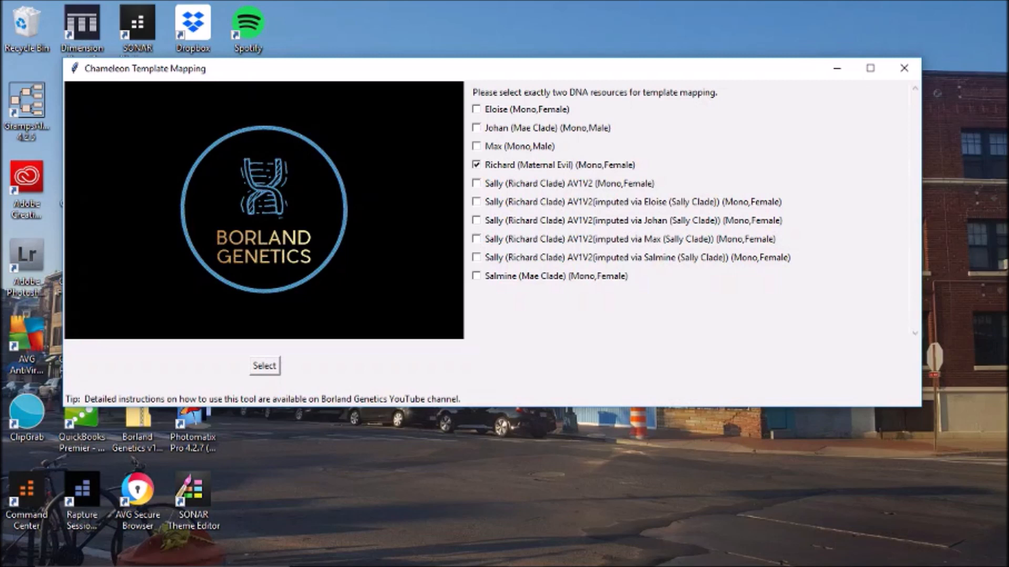
pyautogui.click(476, 184)
# - Map both kits onto a custom template combining all SNPs from either template
pyautogui.click(264, 366)
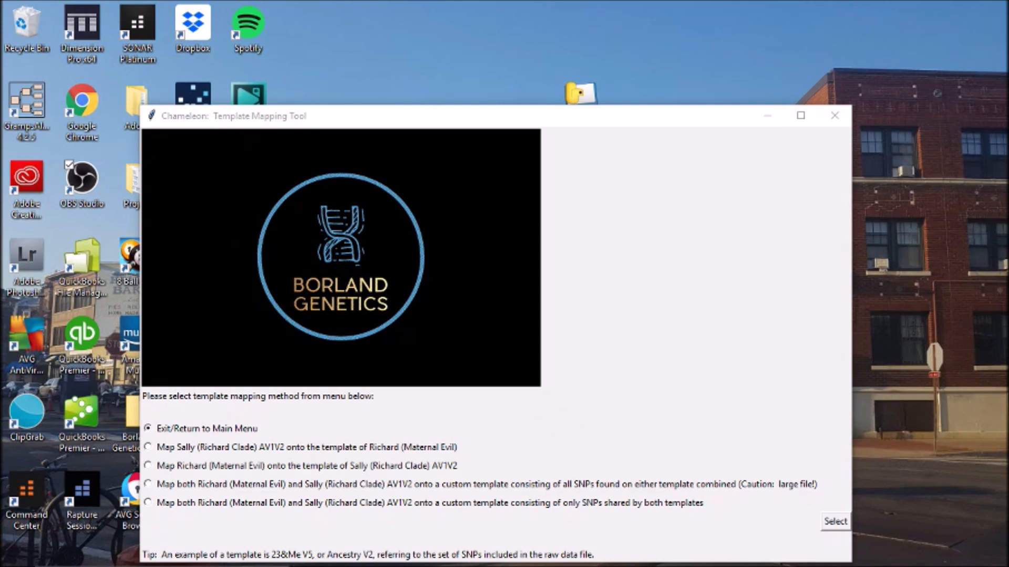
pyautogui.click(148, 484)
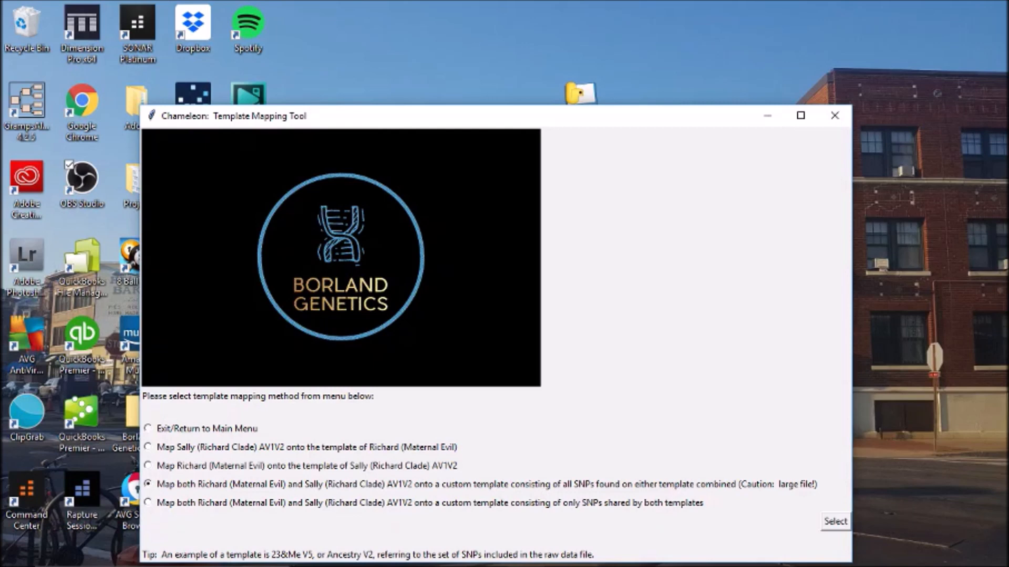
pyautogui.moveTo(675, 116); pyautogui.dragTo(691, 32)
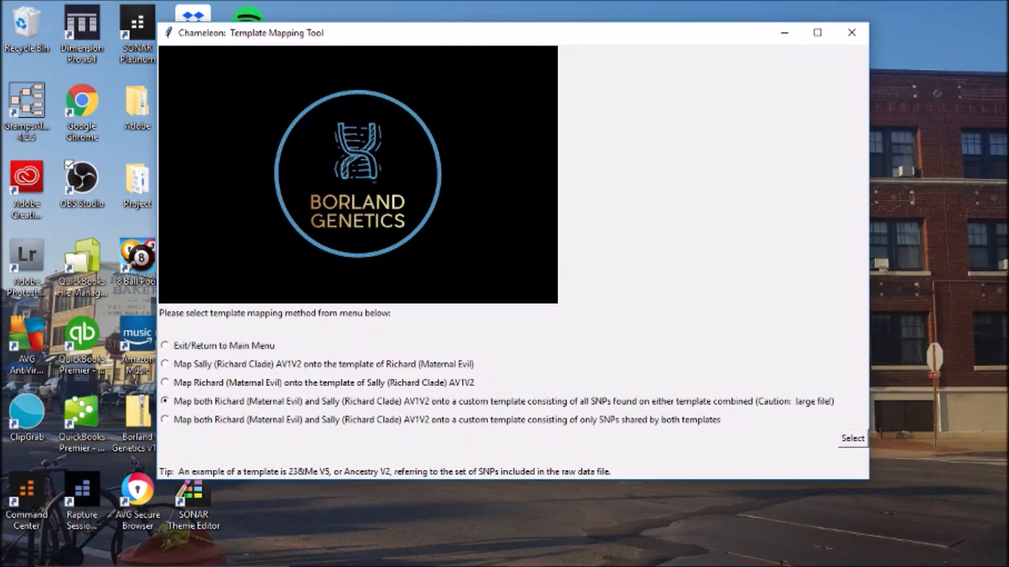
pyautogui.click(852, 439)
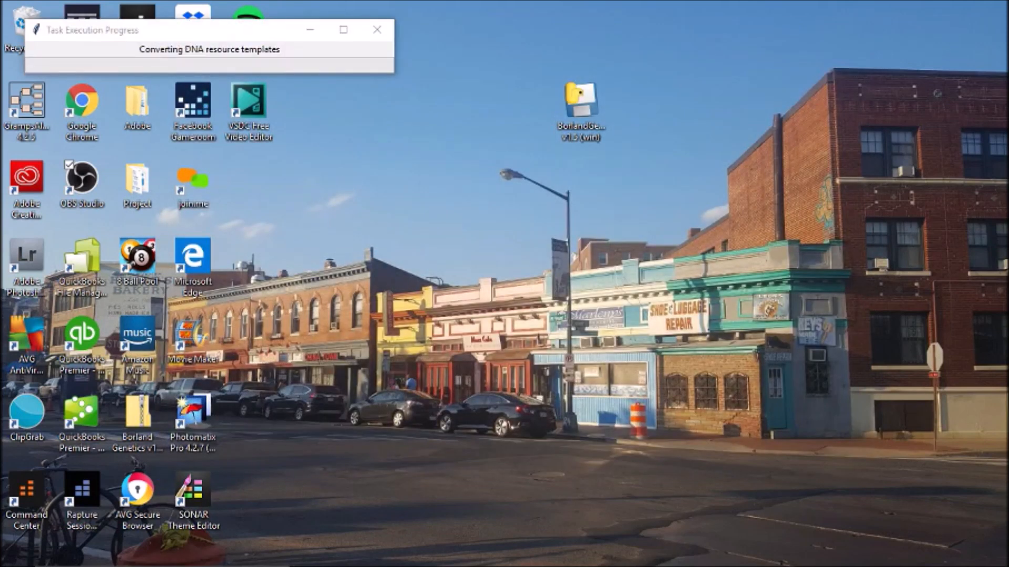
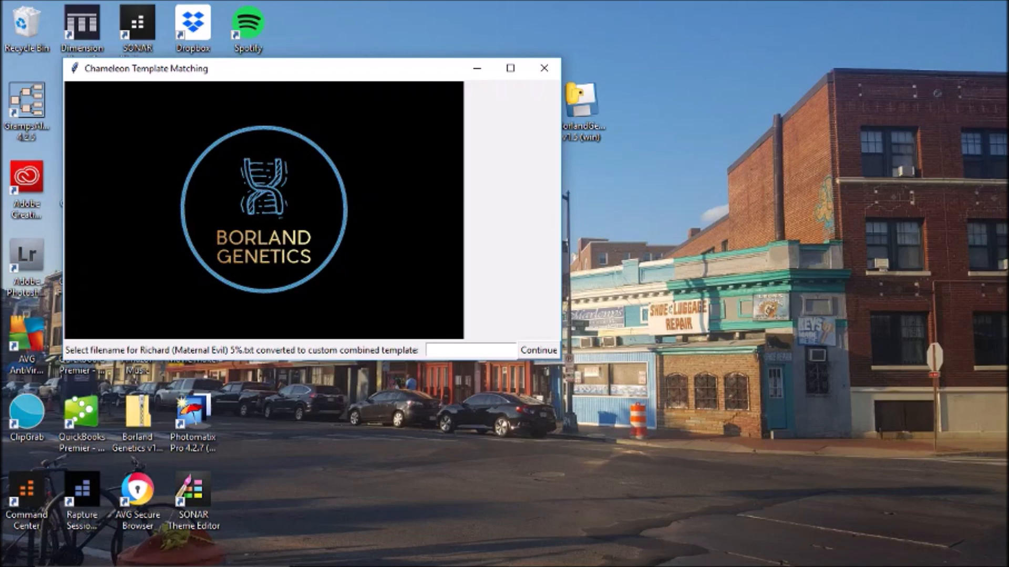
# - Save the first converted combined template under the name 'RME combined'
pyautogui.write('RME combined')
pyautogui.press('Return')
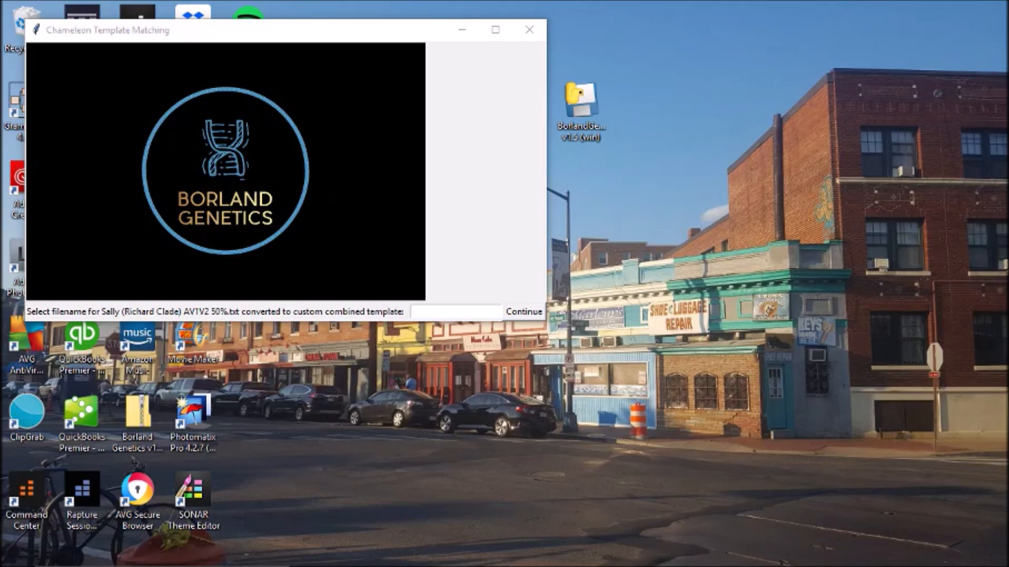
# - Name the second combined template 'SRC combined' and save it
pyautogui.click(455, 312)
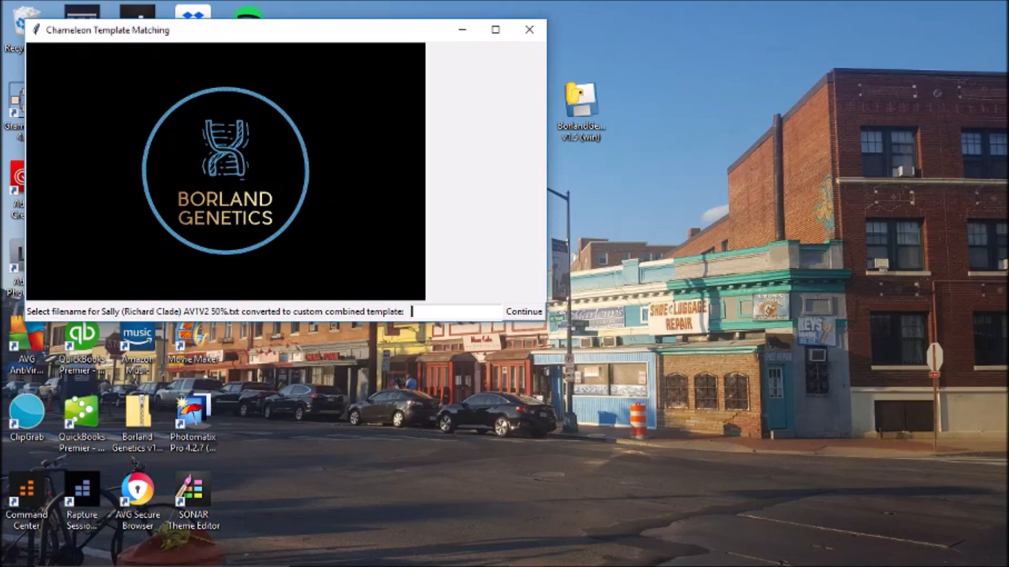
pyautogui.write('SRC combined')
pyautogui.press('Return')
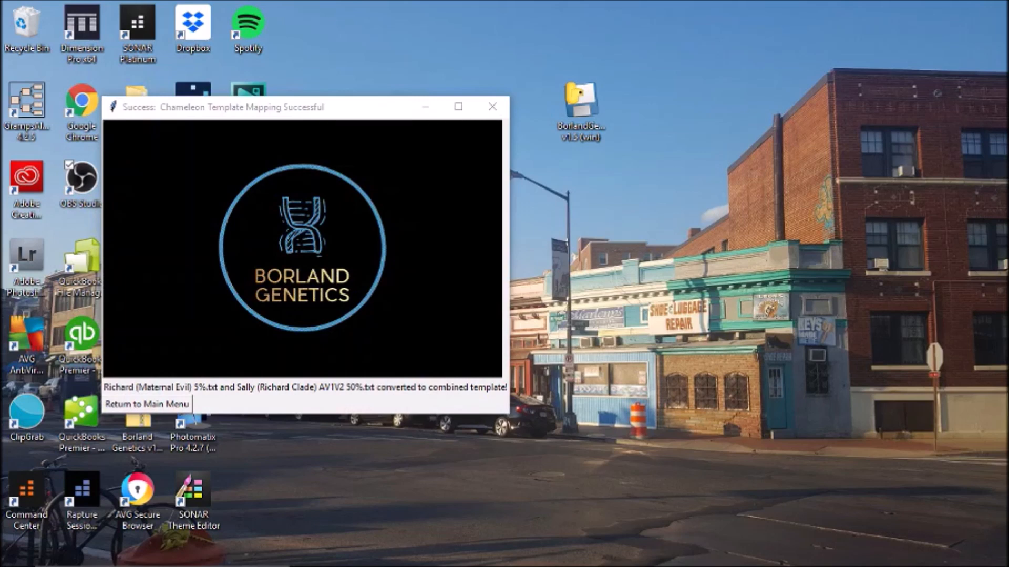
# - From the main menu, start the Humpty Dumpty merge of mono resources from distinct clades into a stereo kit
pyautogui.click(147, 404)
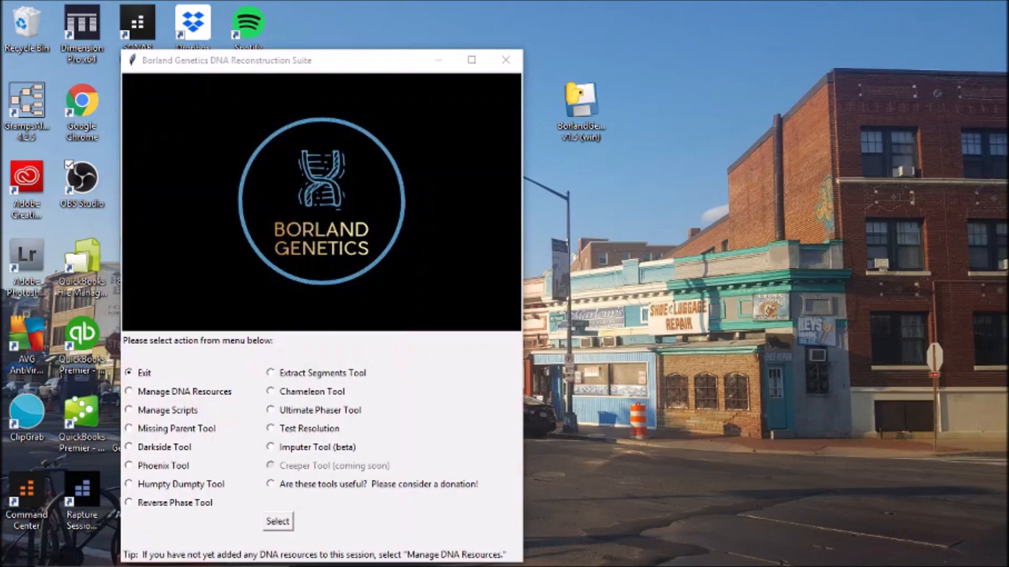
pyautogui.click(129, 484)
pyautogui.click(277, 522)
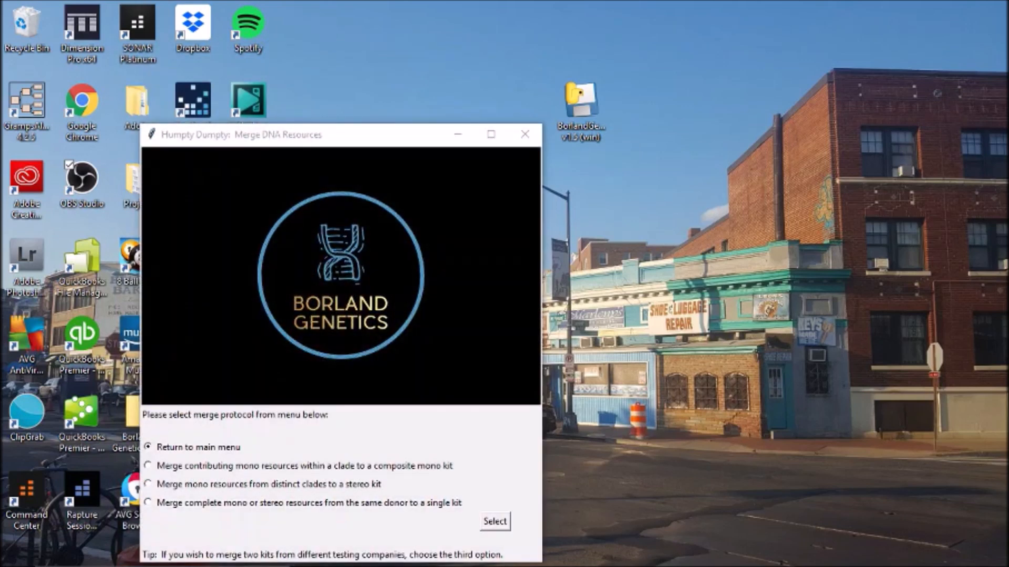
pyautogui.click(148, 483)
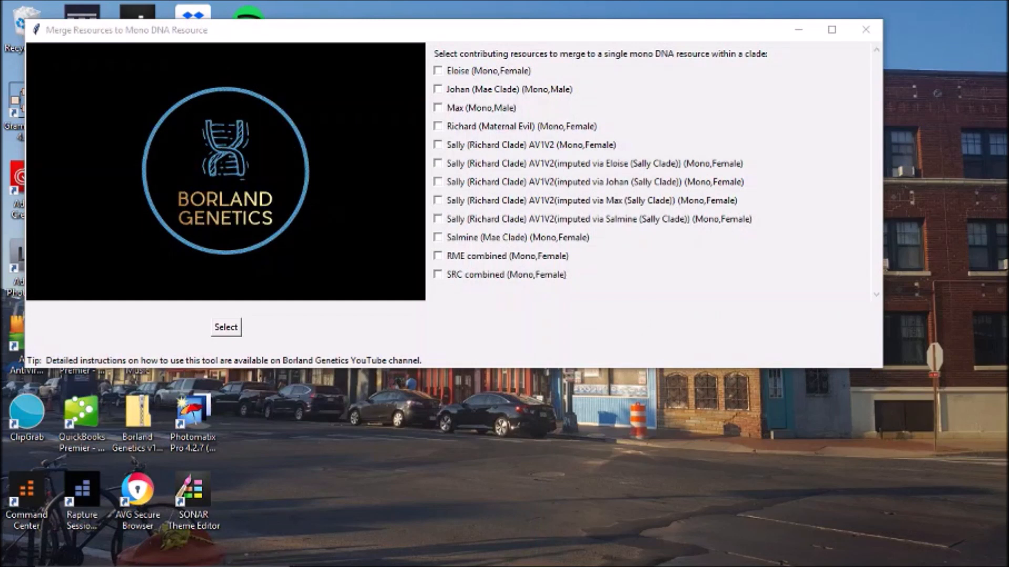
# - Select RME combined and SRC combined to merge into one stereo kit
pyautogui.click(438, 256)
pyautogui.click(438, 274)
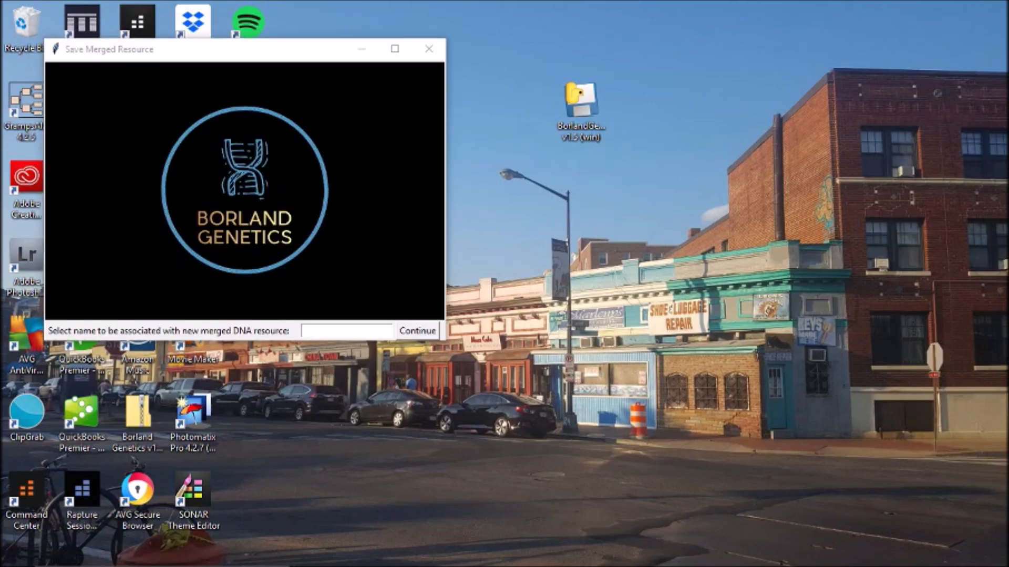
# - Save the merged stereo resource as 'Sally 75' and return to the main menu
pyautogui.click(345, 331)
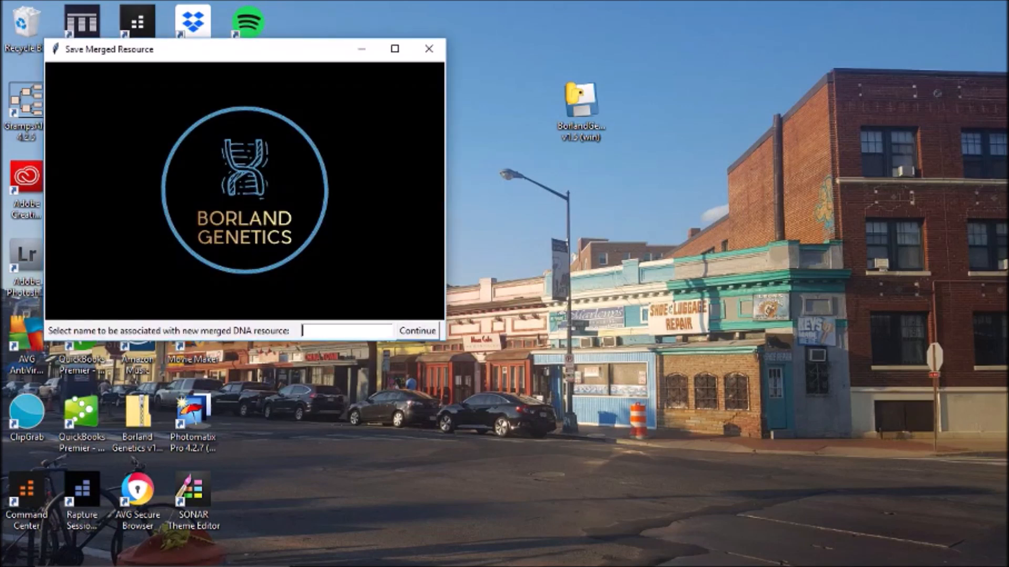
pyautogui.write('Sally 75')
pyautogui.press('Return')
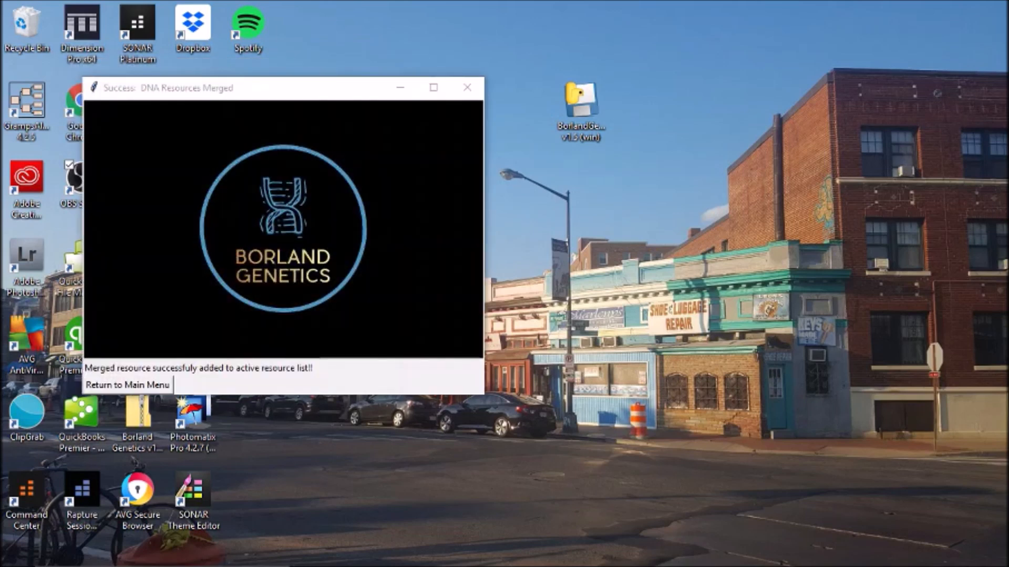
pyautogui.click(128, 385)
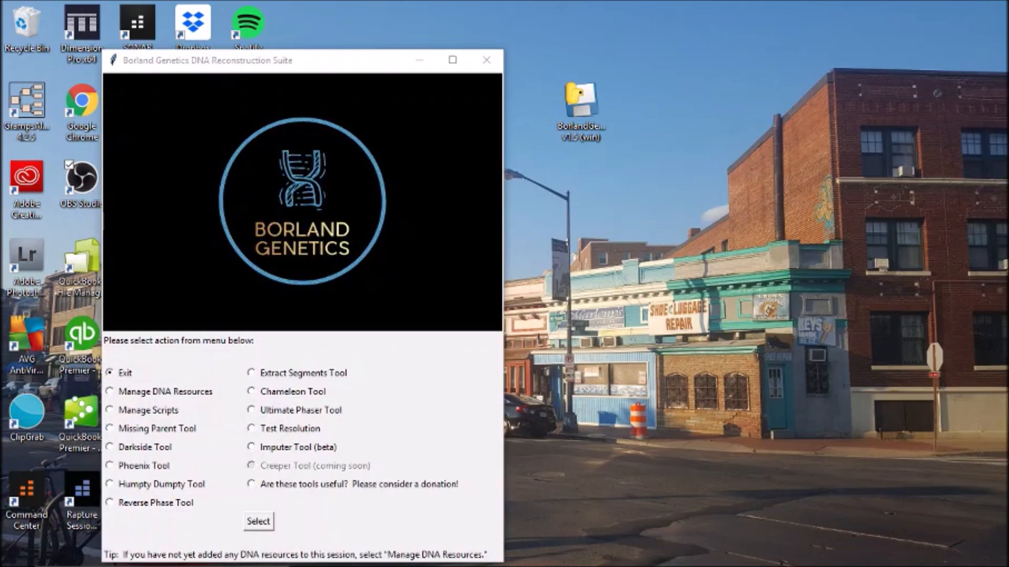
# - Save the active resource list over Project Impute Sally.bgr, confirming the replacement
pyautogui.click(109, 392)
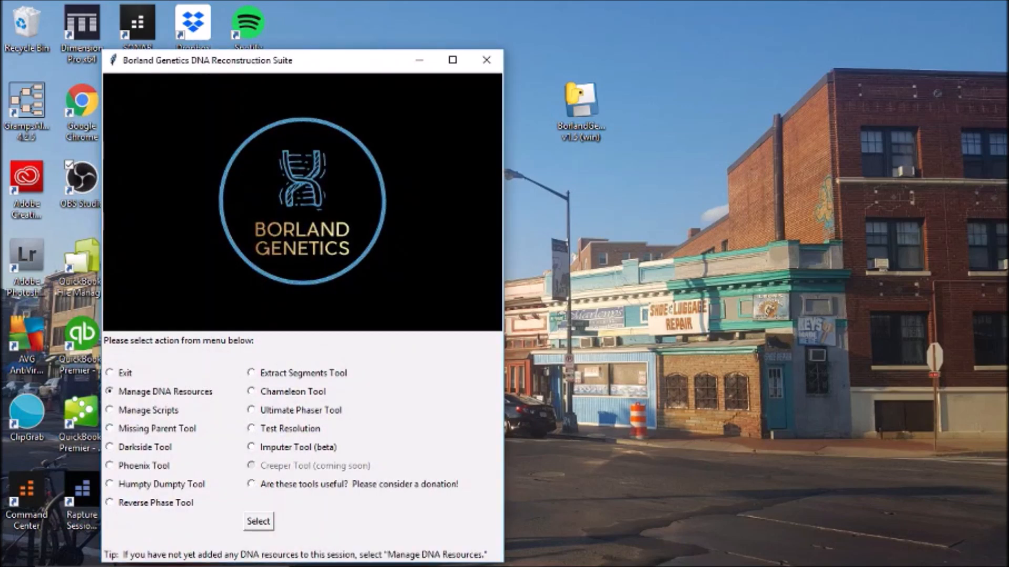
pyautogui.click(258, 521)
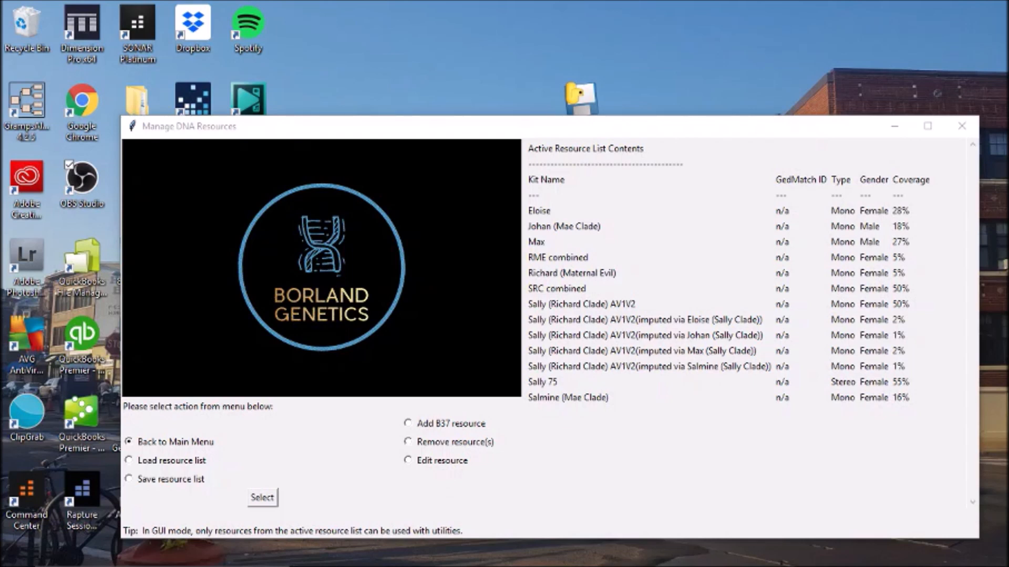
pyautogui.click(129, 479)
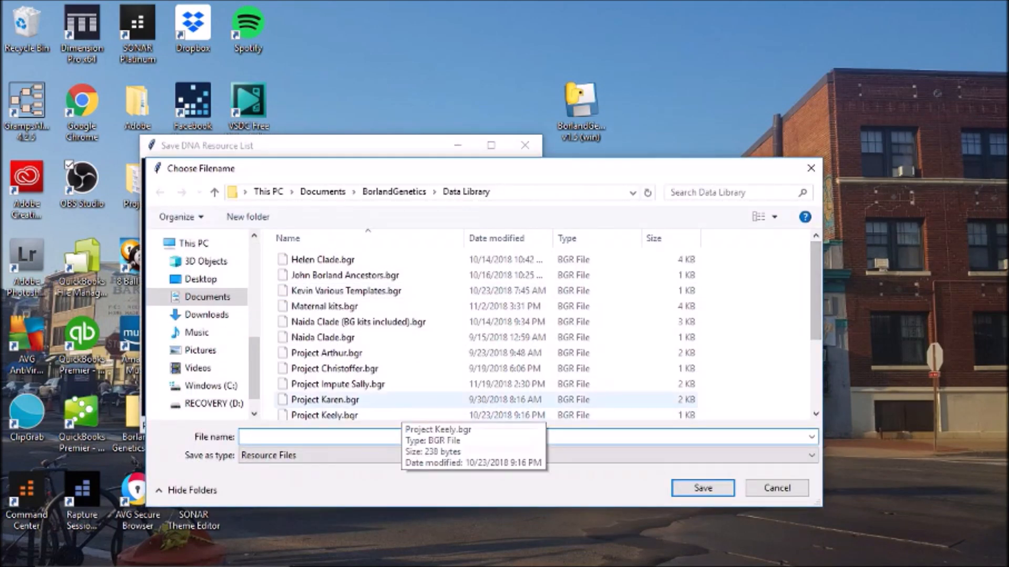
pyautogui.doubleClick(337, 384)
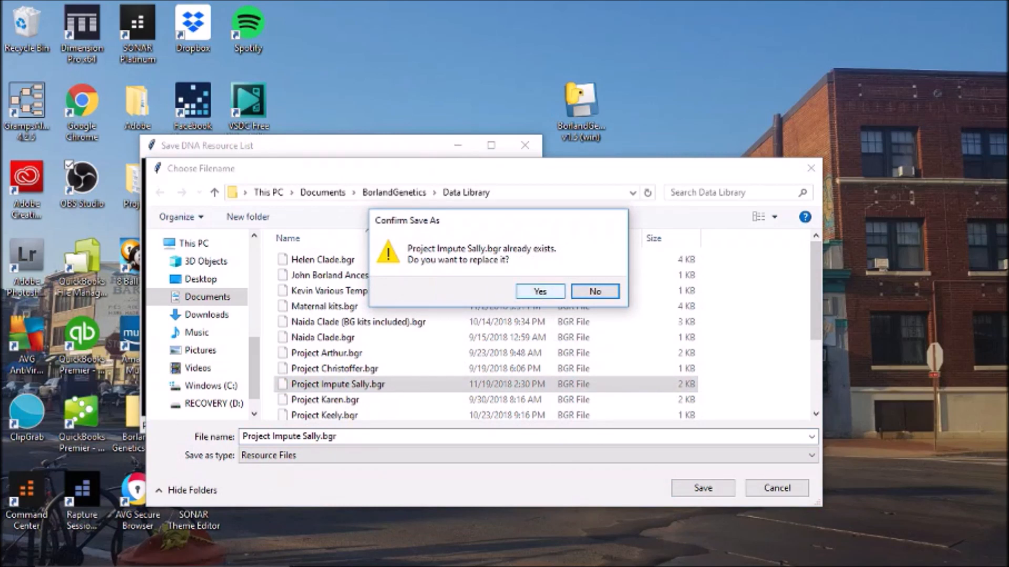
pyautogui.click(540, 291)
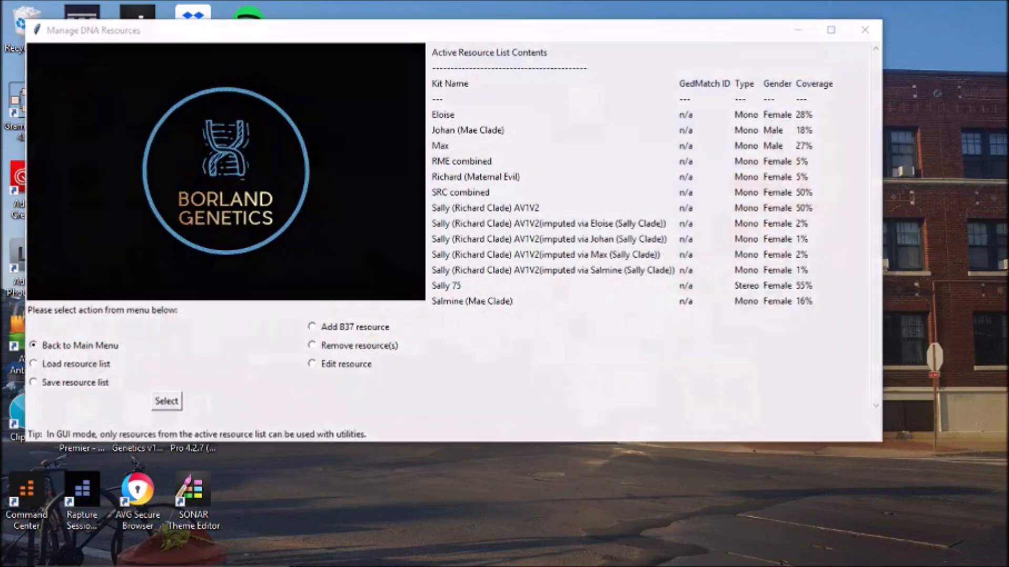
pyautogui.click(416, 554)
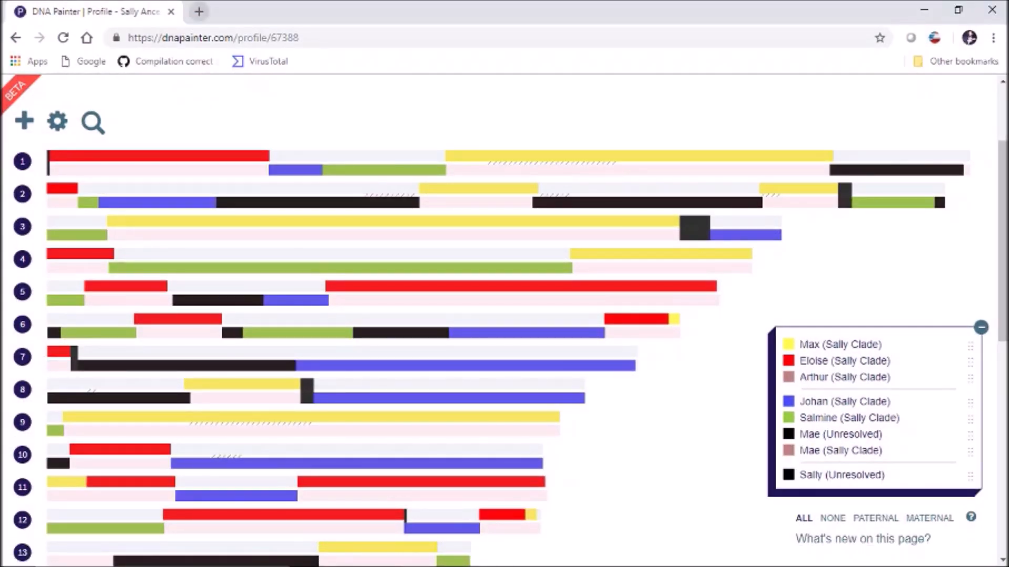
# - Go to GEDmatch in a new tab, log in, and open the raw DNA upload page
pyautogui.click(199, 12)
pyautogui.write('g')
pyautogui.press('Return')
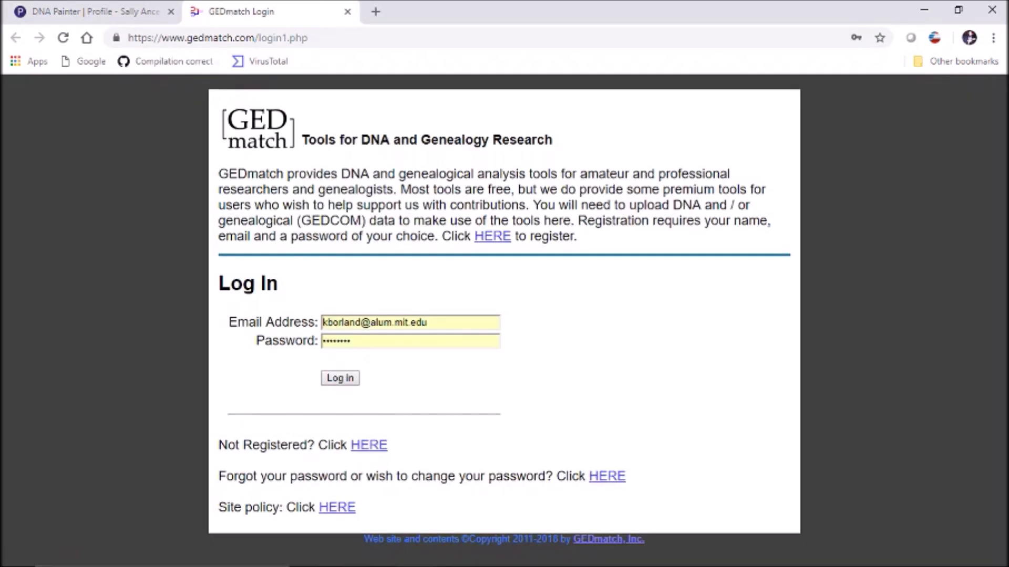
pyautogui.click(340, 378)
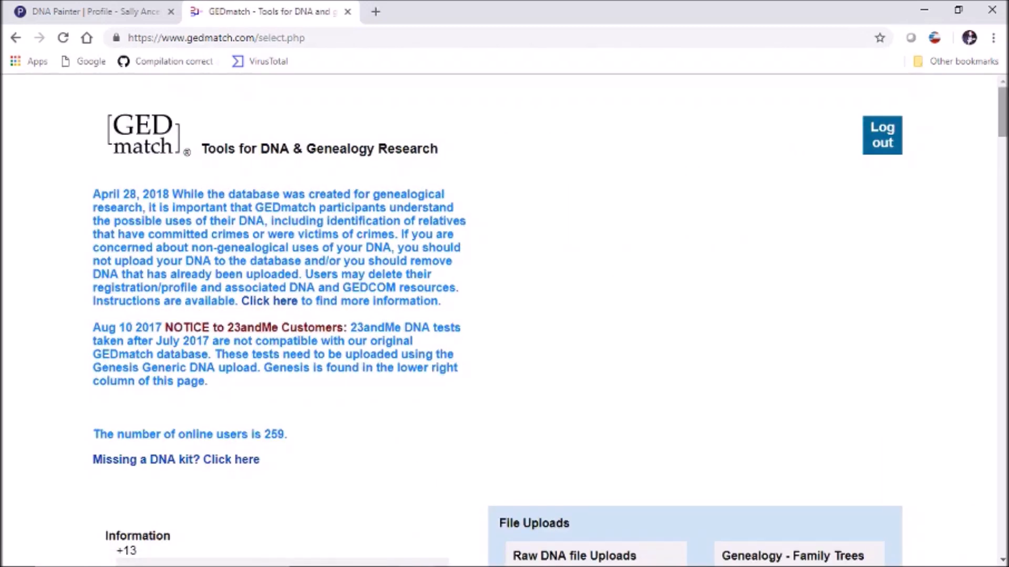
pyautogui.scroll(-4, 505, 320)
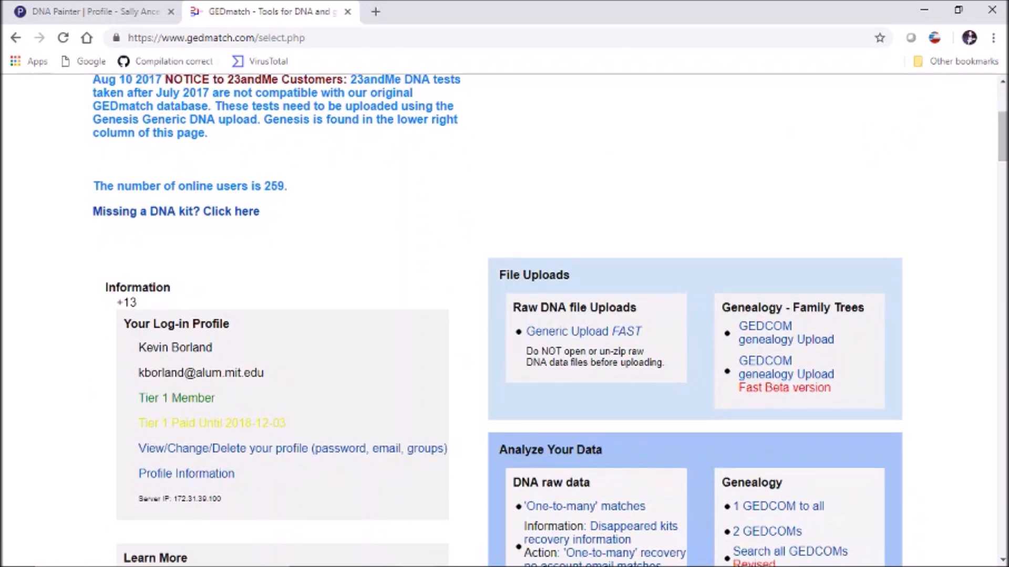
pyautogui.click(584, 331)
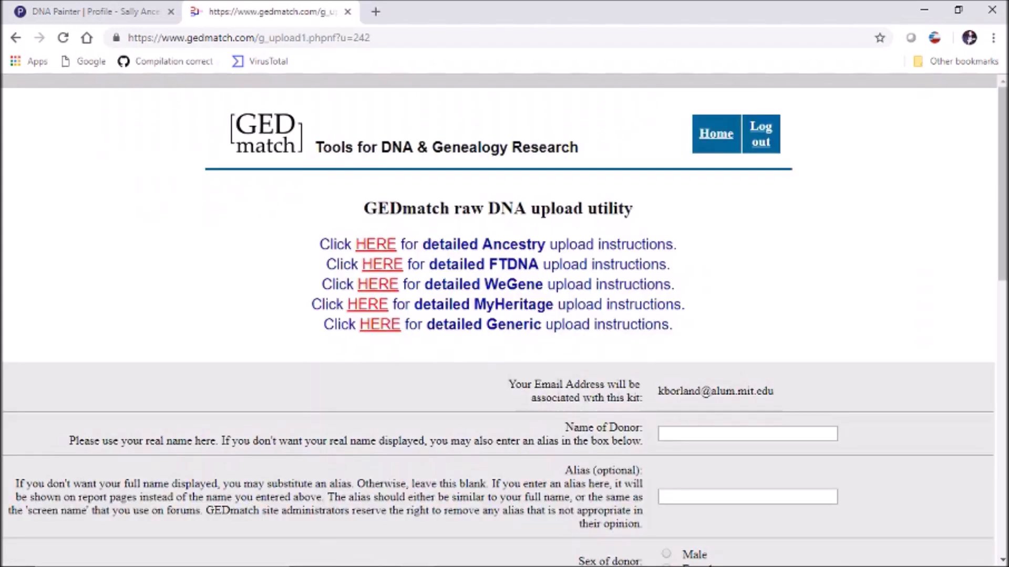
# - Enter the donor name 'Sally 75 Imputer Test' and set the sex to female
pyautogui.click(747, 434)
pyautogui.write('Sally 7')
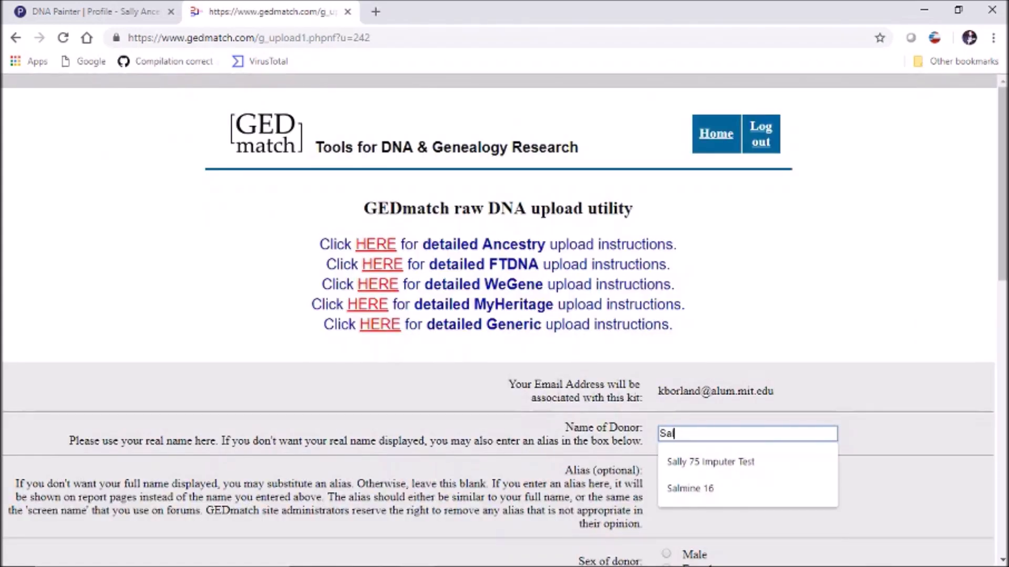
pyautogui.write('5 Im')
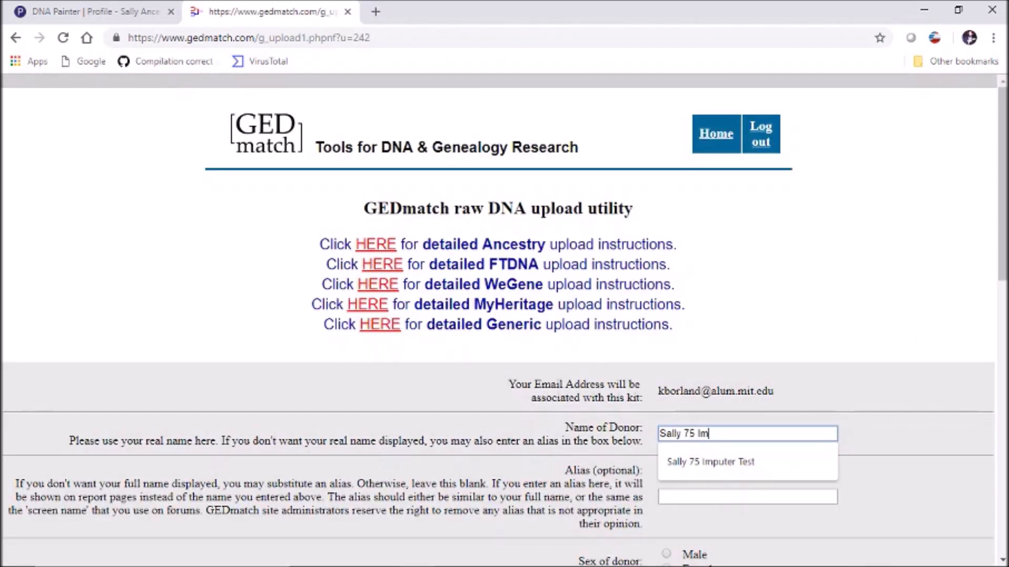
pyautogui.write('puter Test')
pyautogui.press('Tab')
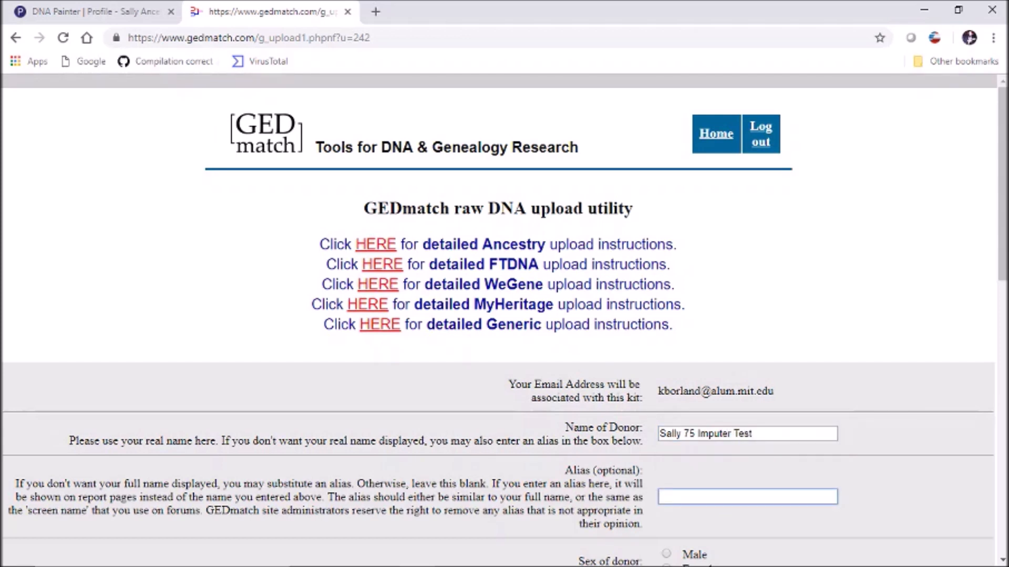
pyautogui.scroll(-2, 504, 320)
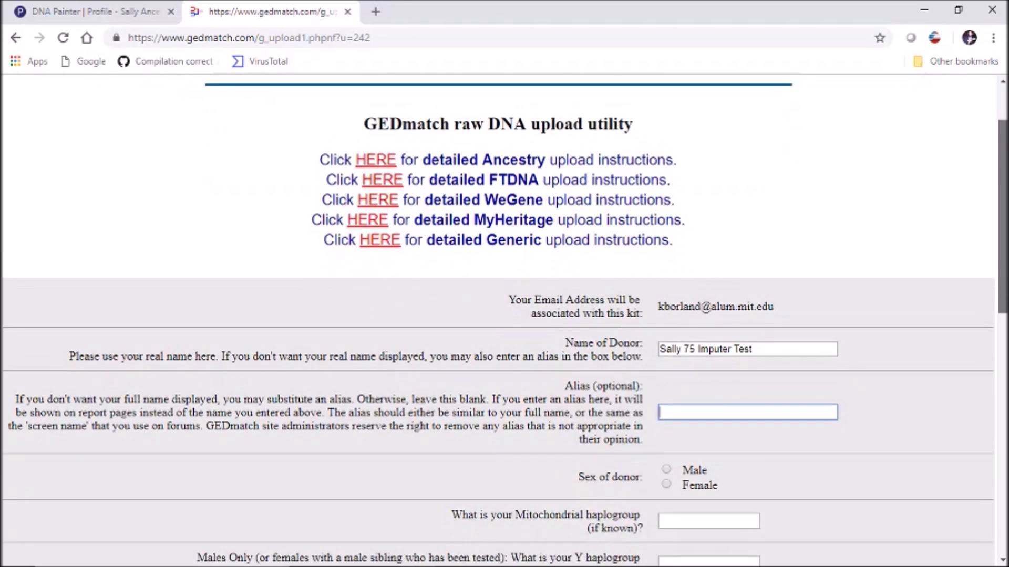
pyautogui.scroll(-2, 504, 320)
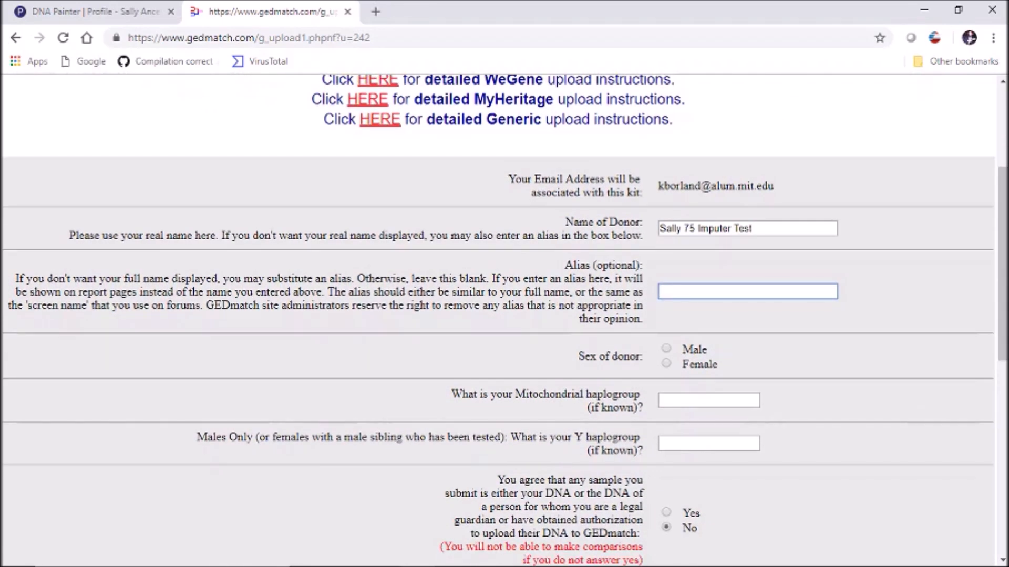
pyautogui.click(666, 349)
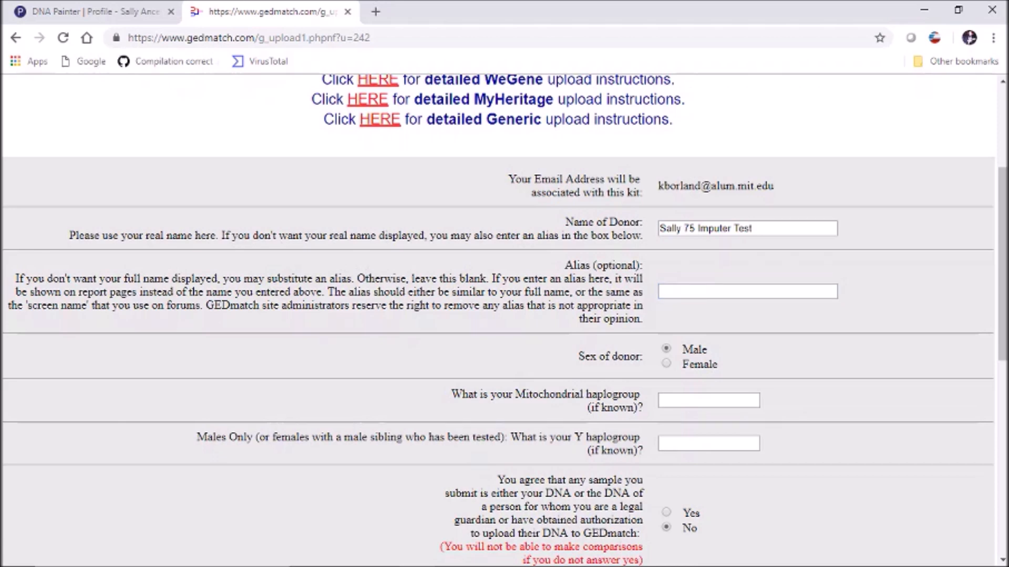
pyautogui.click(666, 363)
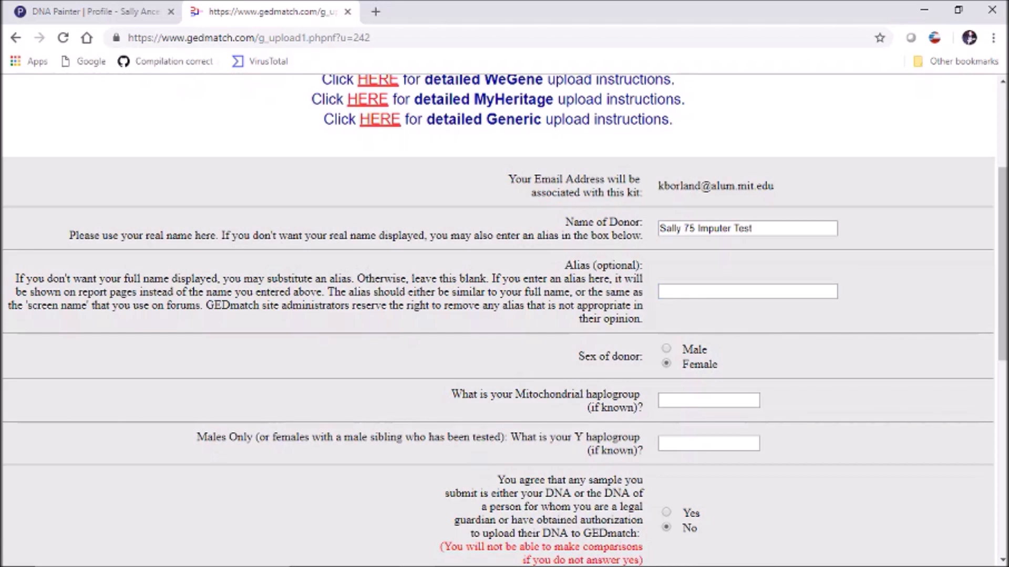
pyautogui.scroll(-3, 504, 315)
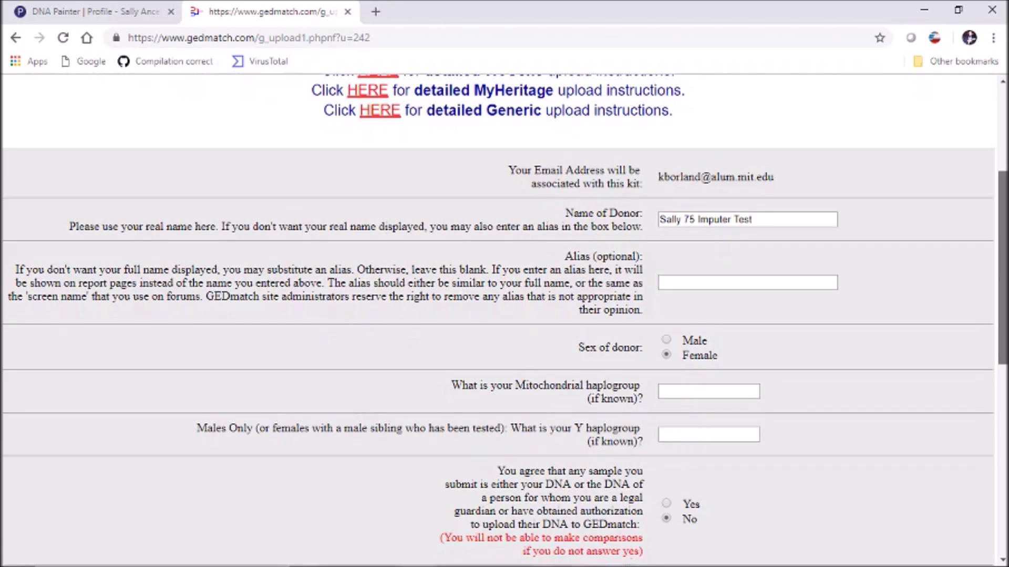
pyautogui.scroll(-3, 504, 315)
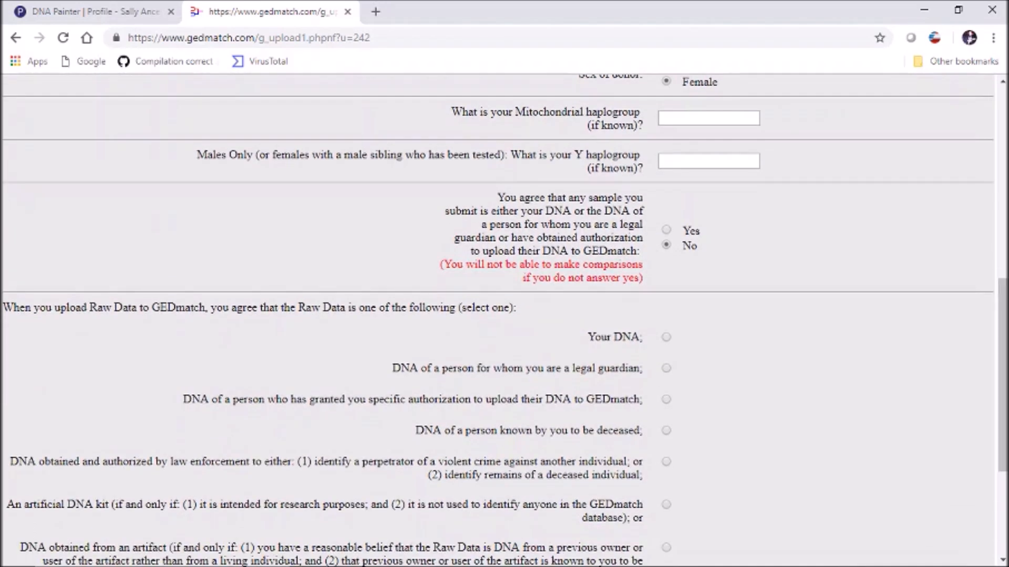
# - Set mitochondrial haplogroup W, authorization Yes, and 'An artificial DNA kit', then choose the file
pyautogui.click(708, 118)
pyautogui.write('W')
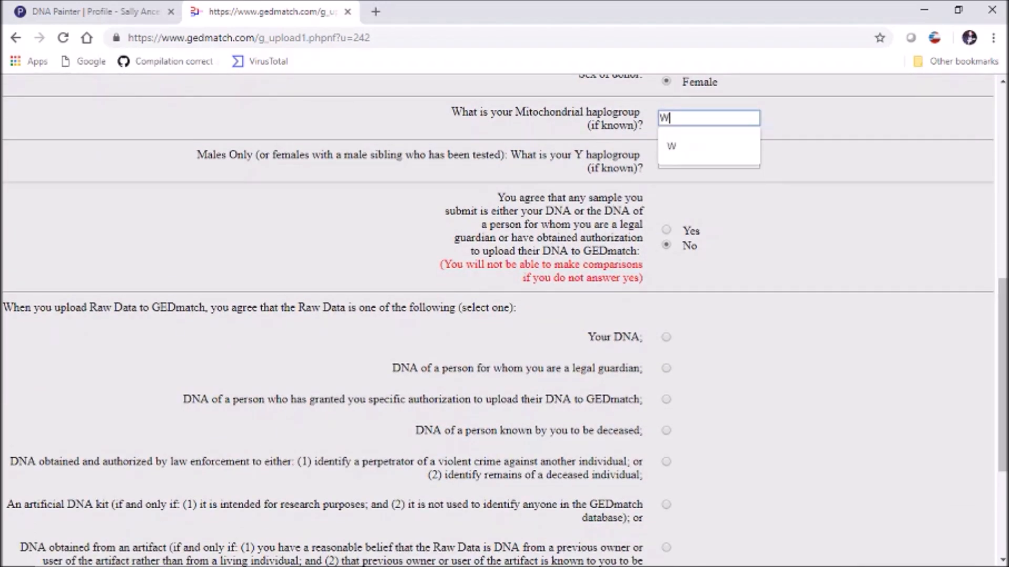
pyautogui.click(840, 157)
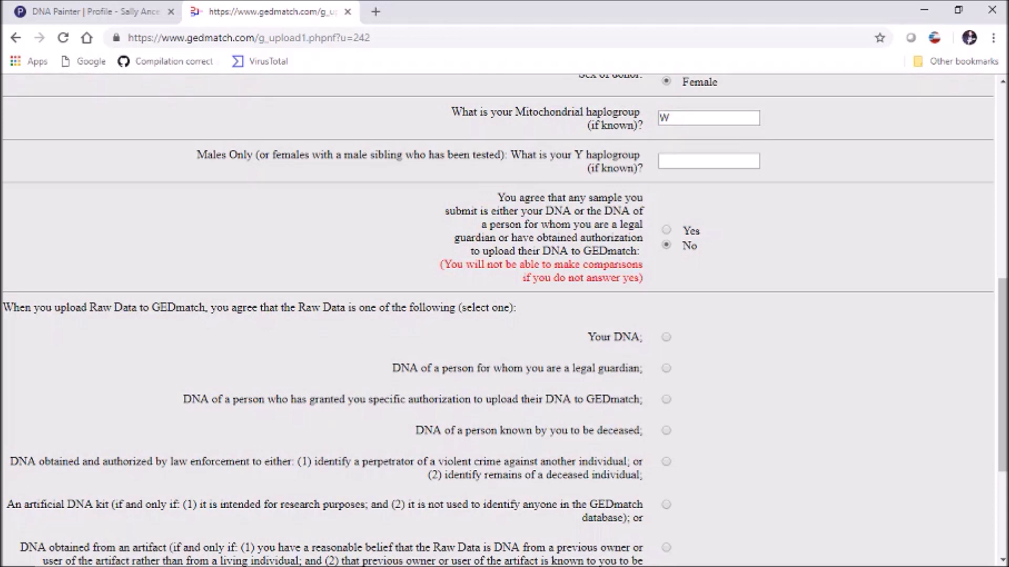
pyautogui.click(666, 230)
pyautogui.scroll(-3, 504, 320)
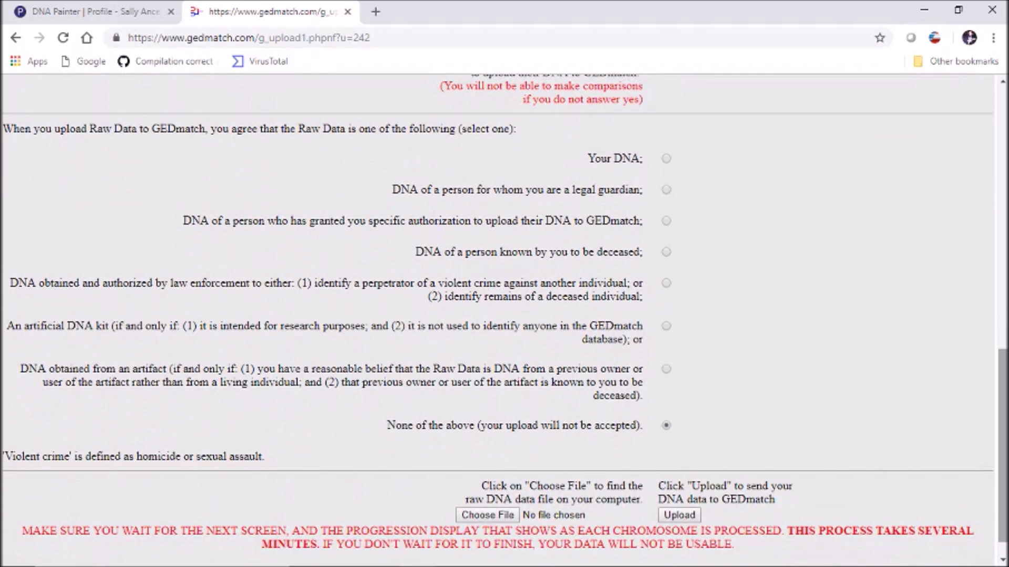
pyautogui.click(666, 327)
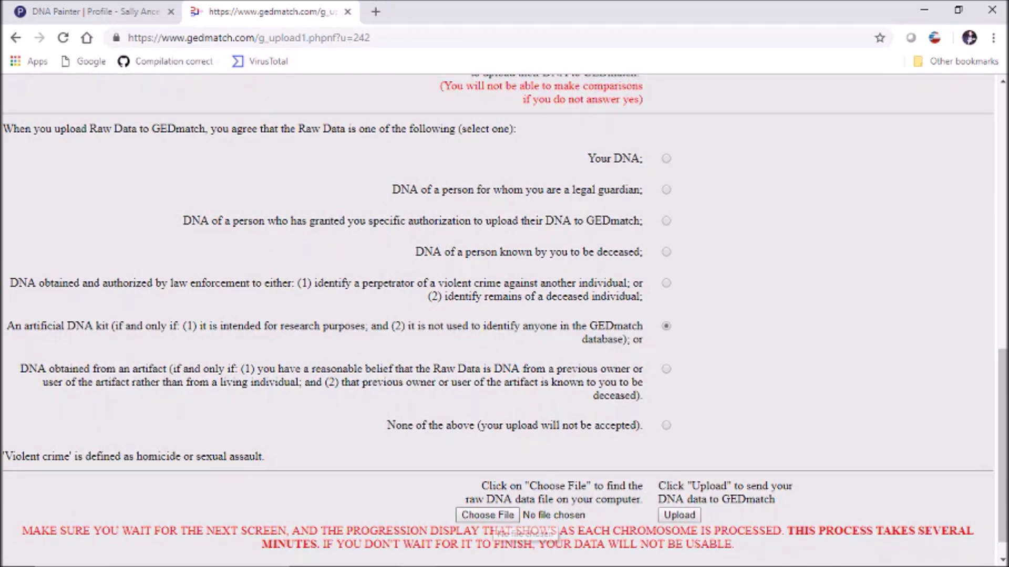
pyautogui.click(488, 516)
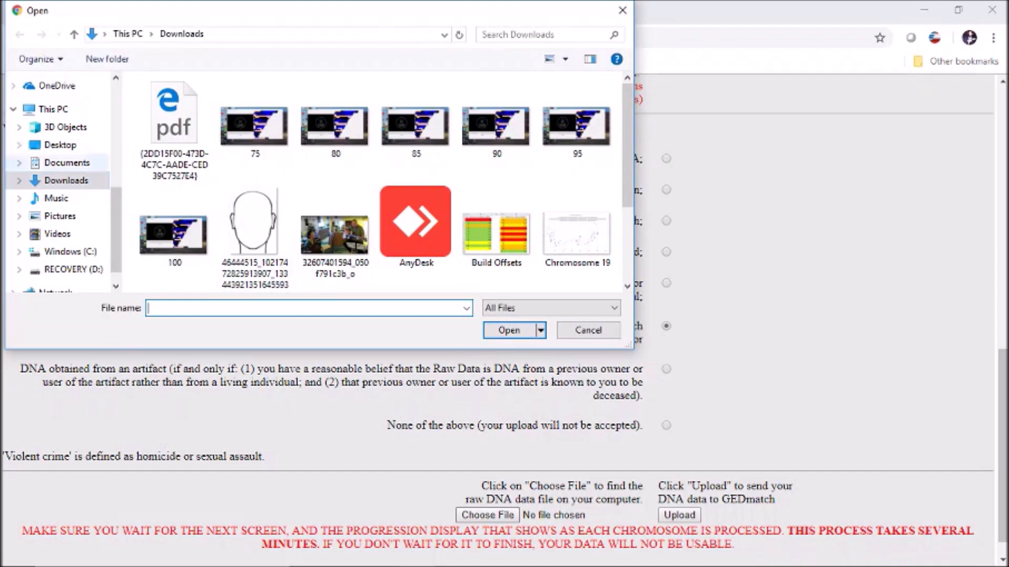
# - Attach Sally 75 55%.zip from the Data Library folder as the raw DNA file
pyautogui.scroll(4, 60, 182)
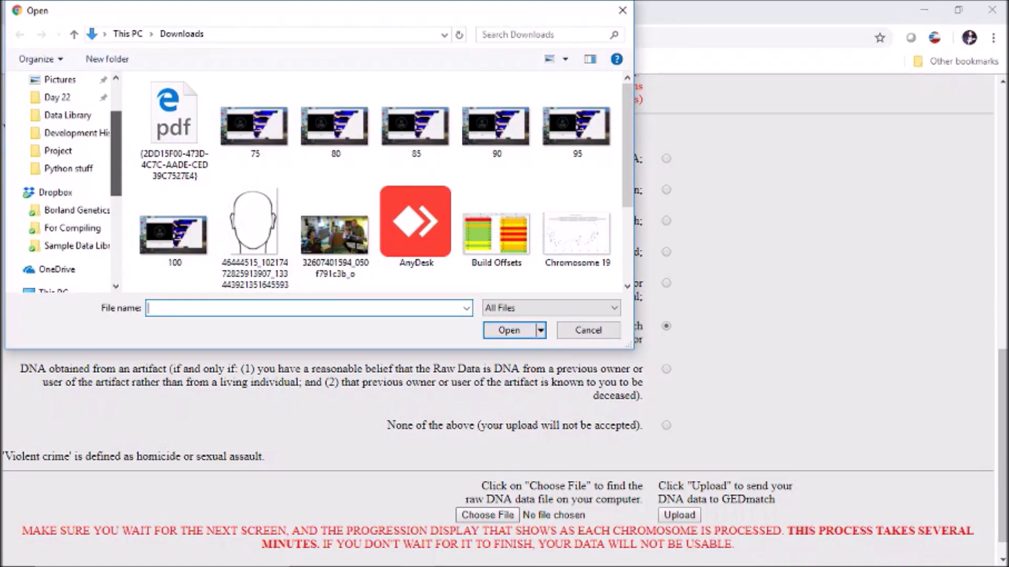
pyautogui.click(67, 115)
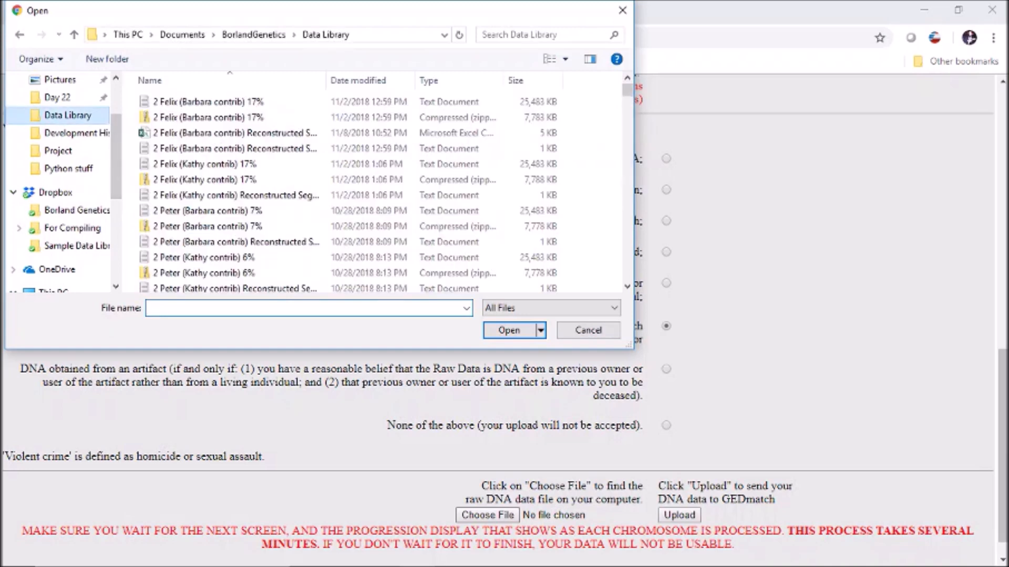
pyautogui.moveTo(627, 90); pyautogui.dragTo(626, 251)
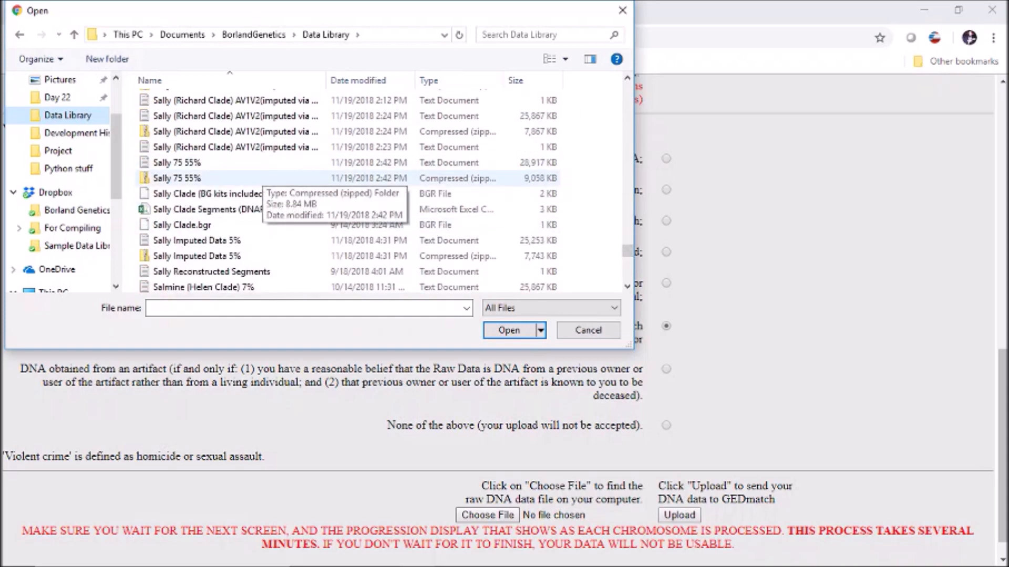
pyautogui.doubleClick(252, 178)
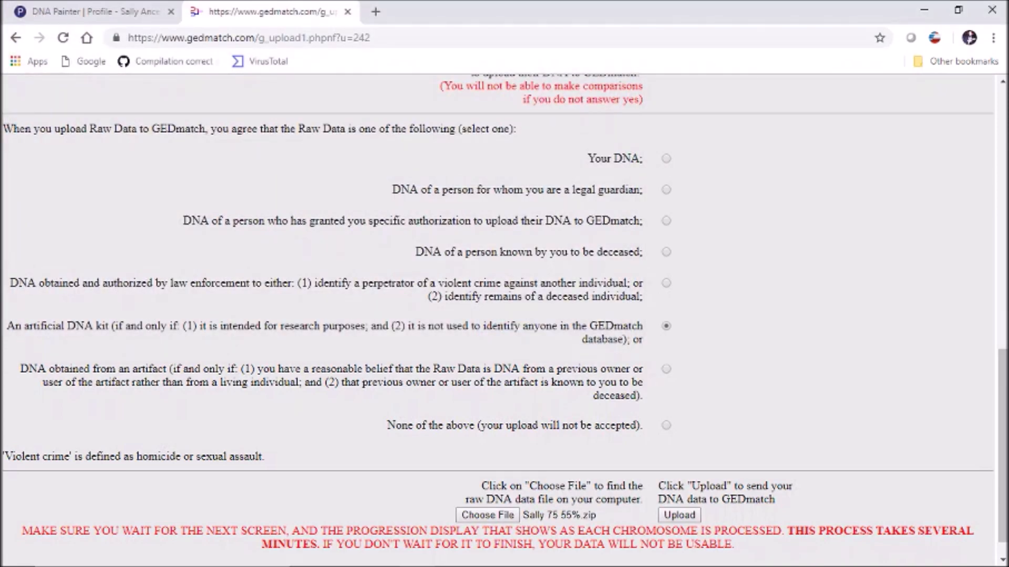
# - Upload the kit, copy its newly assigned kit number, and go back to the main tools page
pyautogui.click(679, 515)
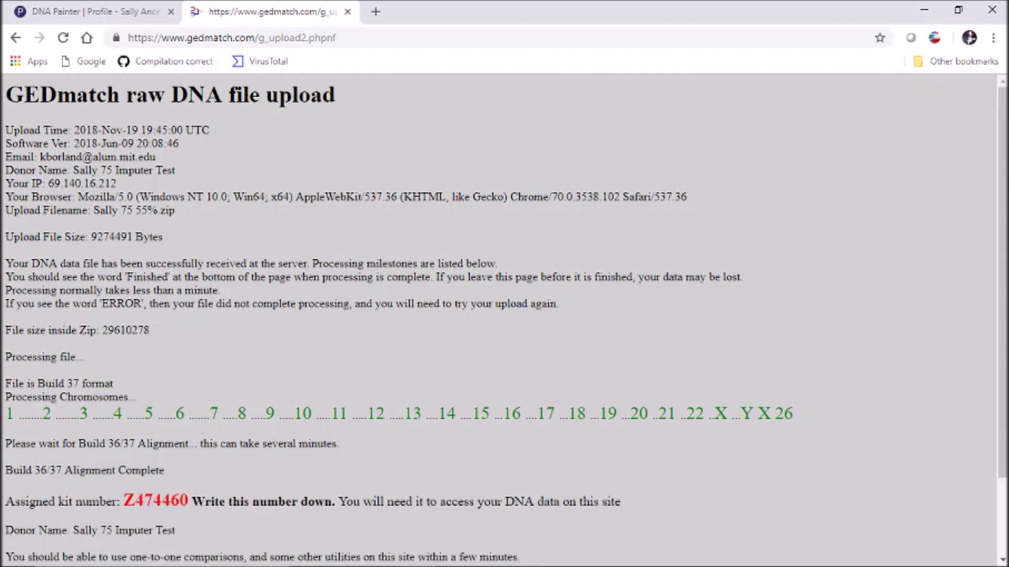
pyautogui.moveTo(124, 501); pyautogui.dragTo(188, 501)
pyautogui.hotkey('ctrl', 'c')
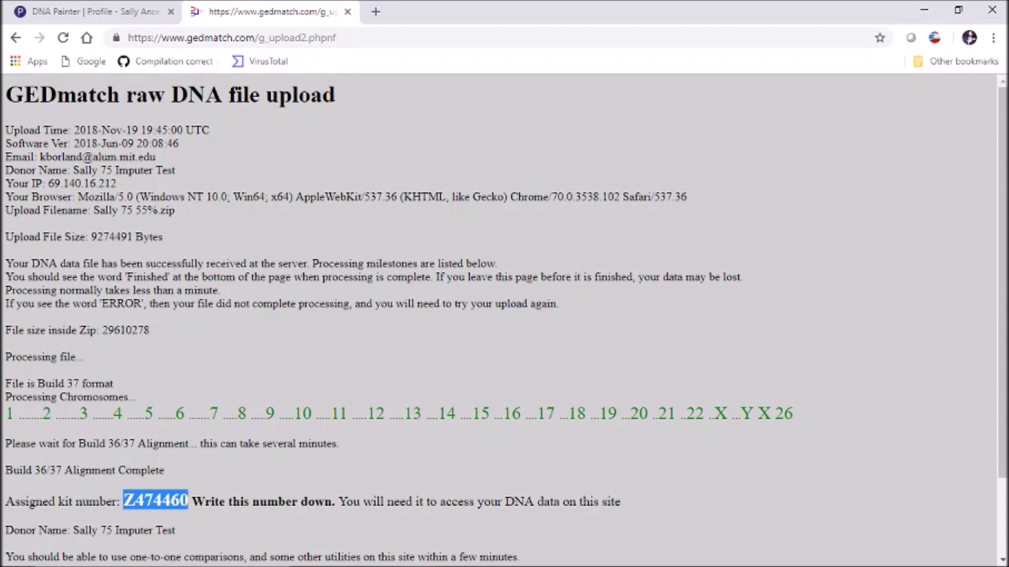
pyautogui.click(16, 38)
pyautogui.click(16, 38)
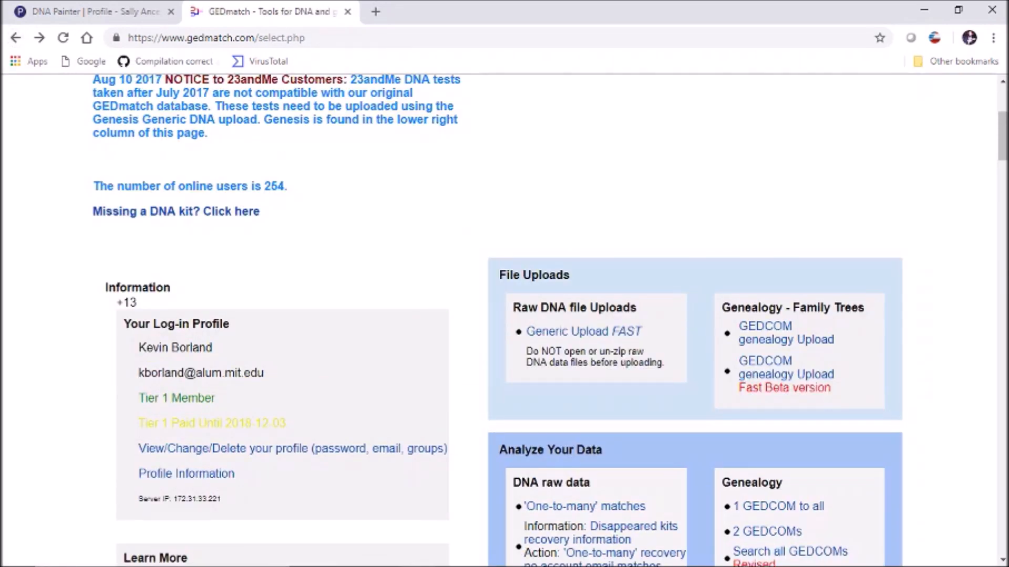
# - Open two one-to-one comparison forms and paste the new kit number into Kit Number 1 on both
pyautogui.scroll(-5, 550, 320)
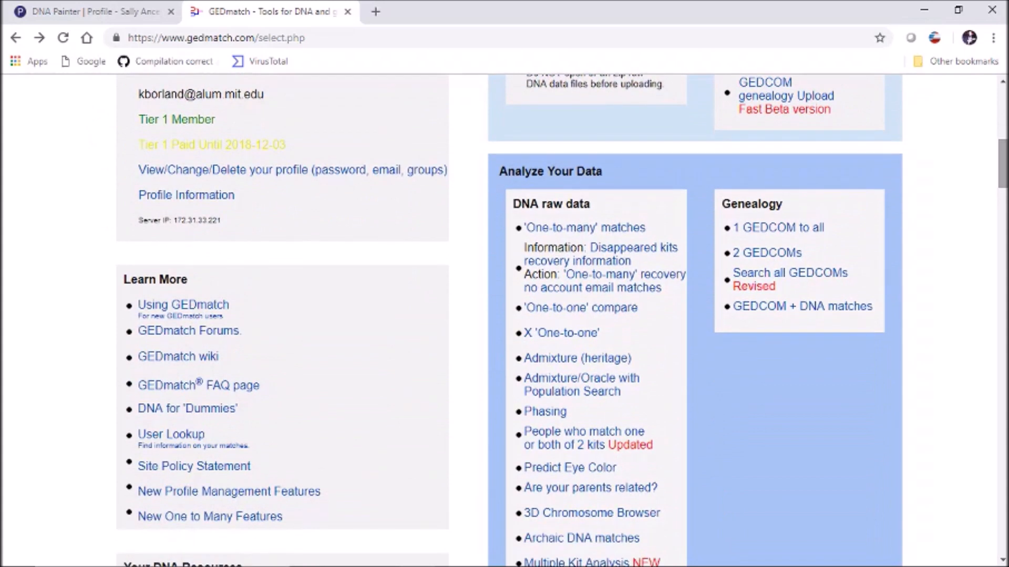
pyautogui.middleClick(581, 308)
pyautogui.middleClick(580, 308)
pyautogui.click(449, 12)
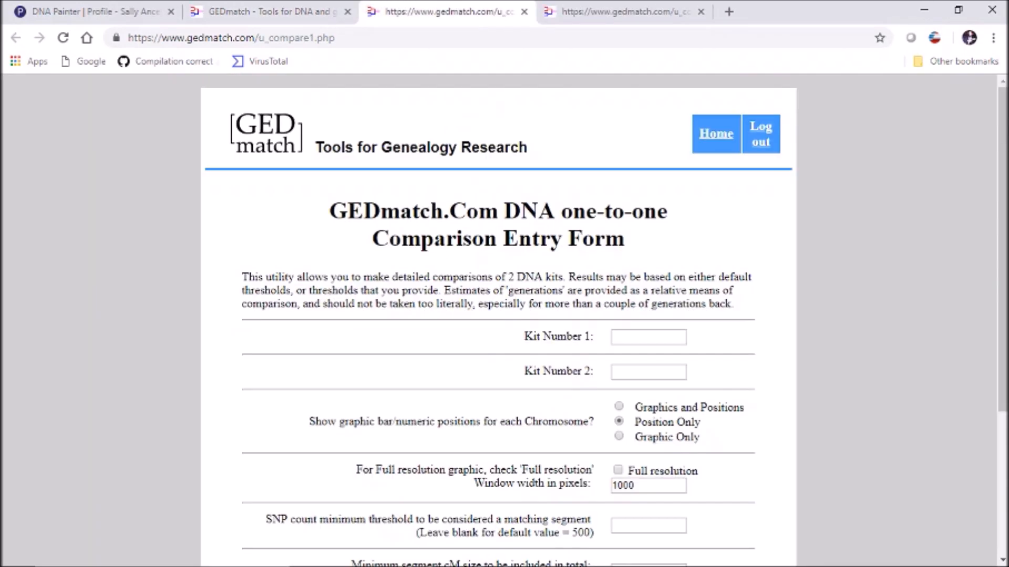
pyautogui.click(649, 337)
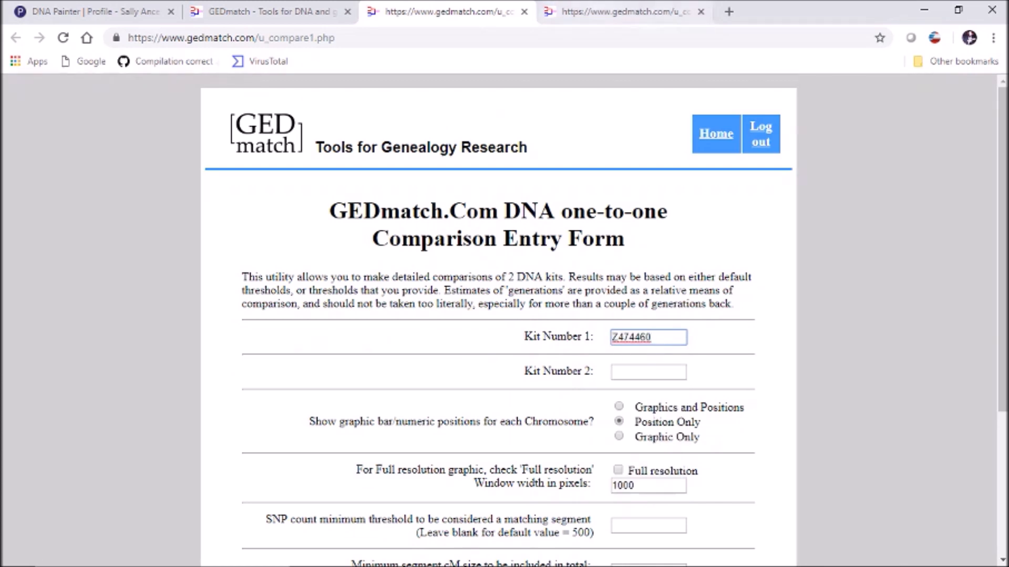
pyautogui.click(625, 12)
pyautogui.click(648, 337)
pyautogui.hotkey('ctrl', 'v')
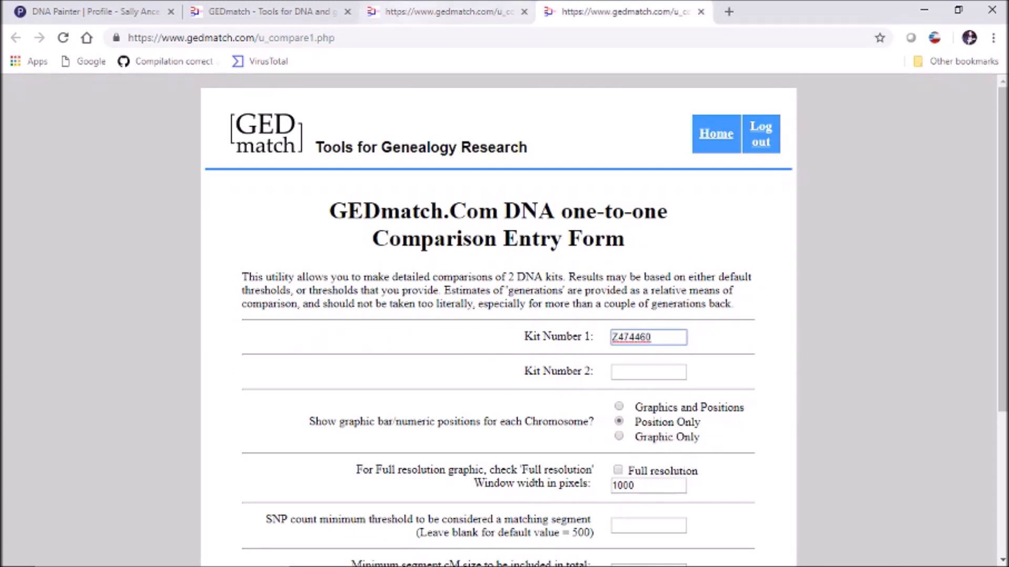
# - Clear Kit Number 1 on the first form and search the main page's kit list for the relative's kit
pyautogui.click(415, 11)
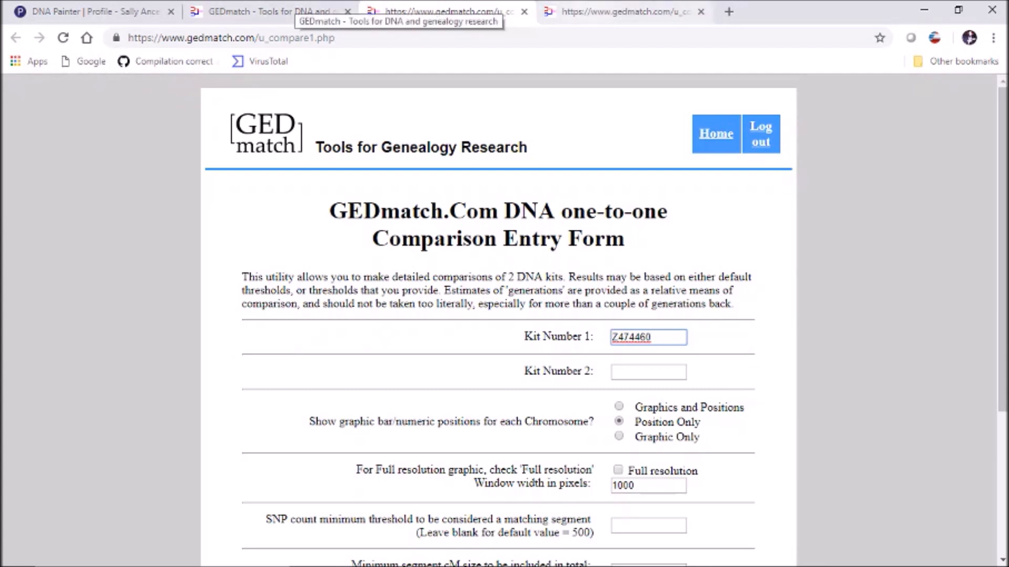
pyautogui.click(596, 13)
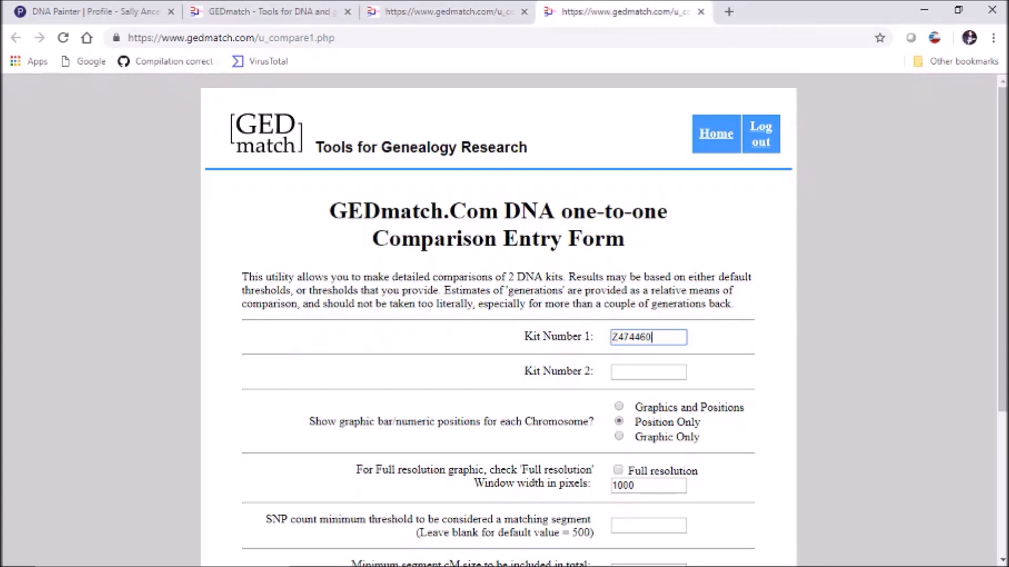
pyautogui.hotkey('ctrl', 'a')
pyautogui.click(453, 12)
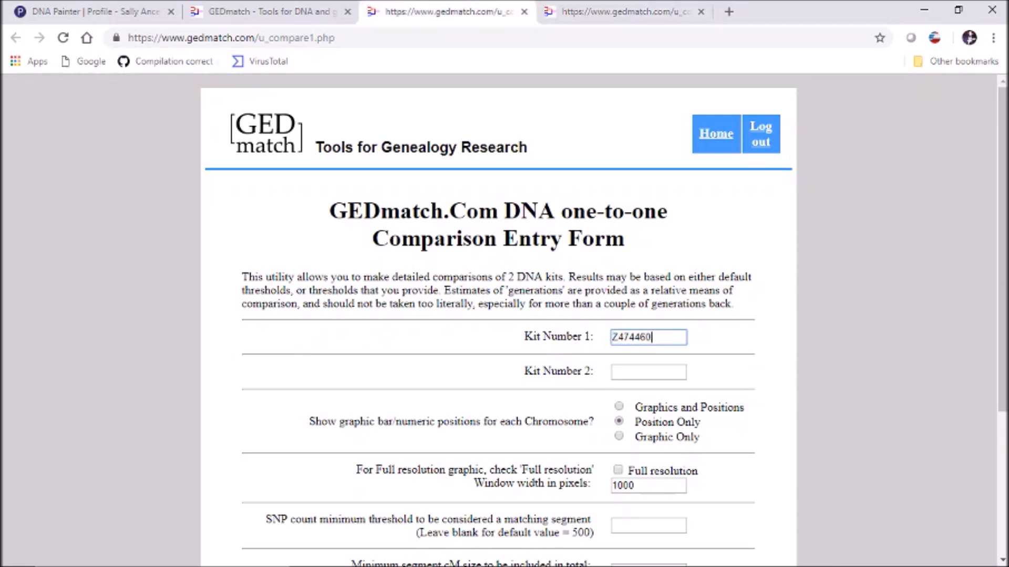
pyautogui.hotkey('ctrl', 'a')
pyautogui.press('BackSpace')
pyautogui.hotkey('ctrl', 'shift', 'Tab')
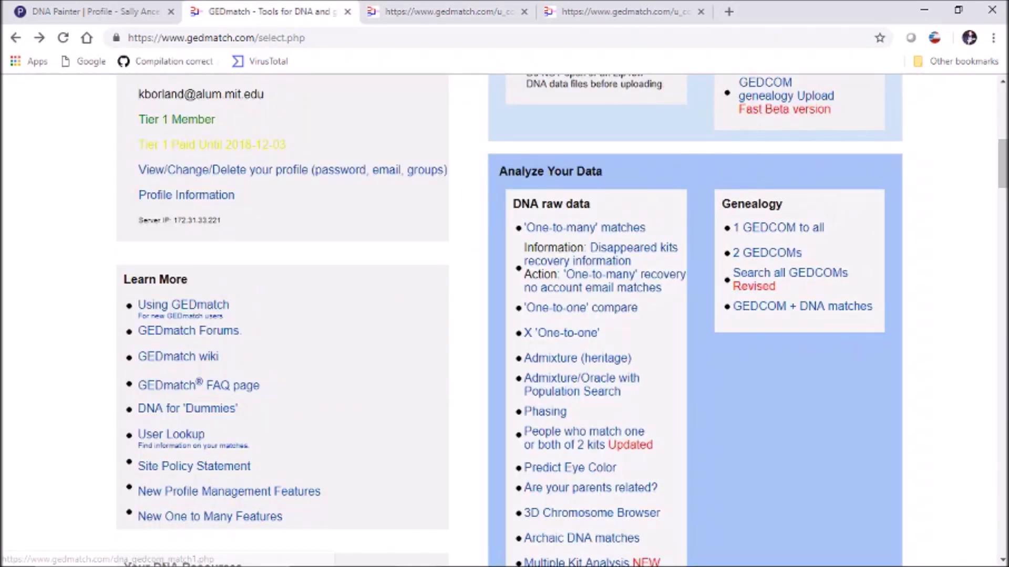
pyautogui.hotkey('ctrl', 'f')
pyautogui.write('selma')
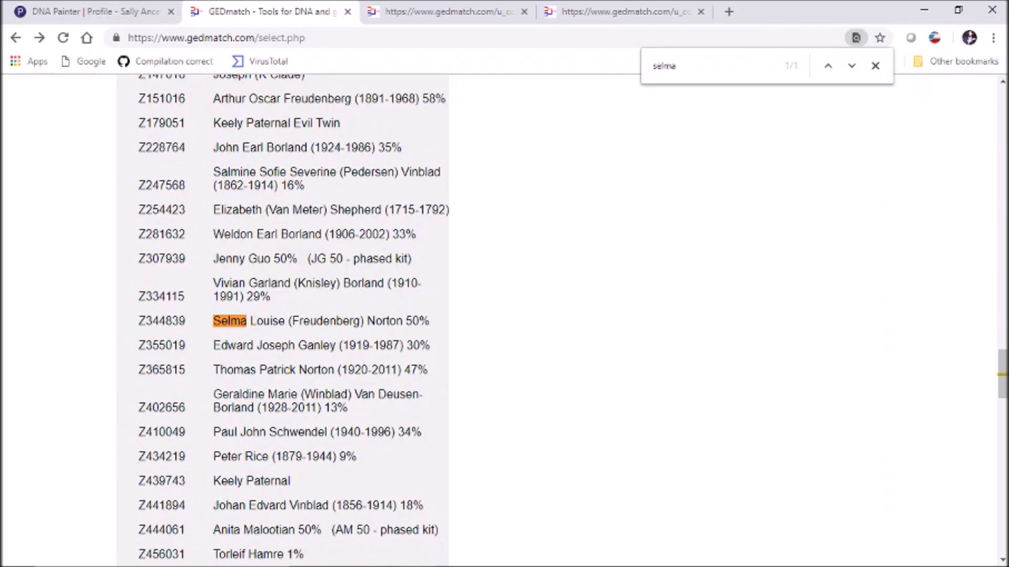
pyautogui.moveTo(138, 321); pyautogui.dragTo(186, 321)
pyautogui.hotkey('ctrl', 'c')
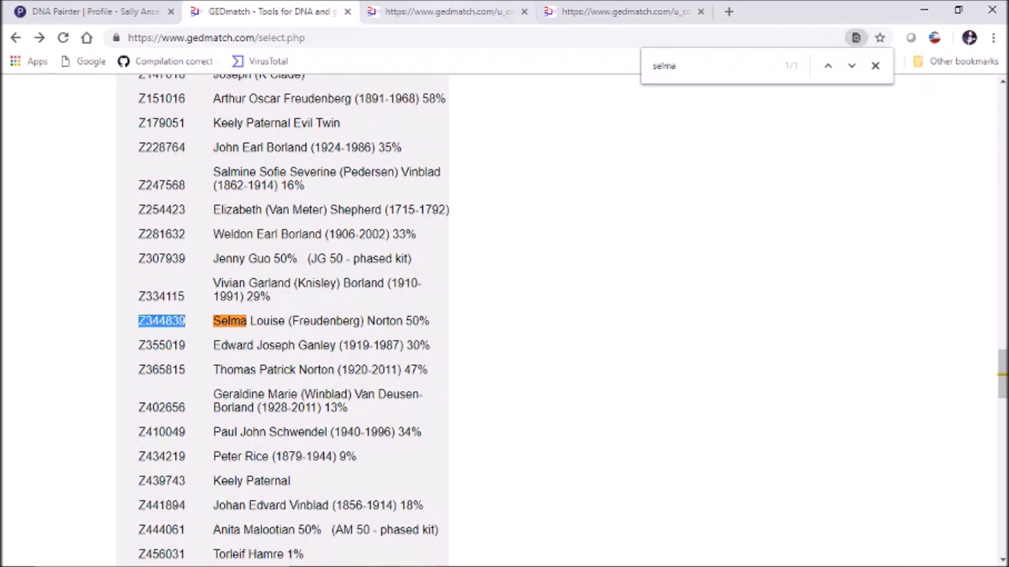
pyautogui.hotkey('ctrl', 'Tab')
pyautogui.hotkey('ctrl', 'v')
pyautogui.click(723, 370)
pyautogui.click(648, 372)
pyautogui.press('Return')
pyautogui.hotkey('ctrl', 'Tab')
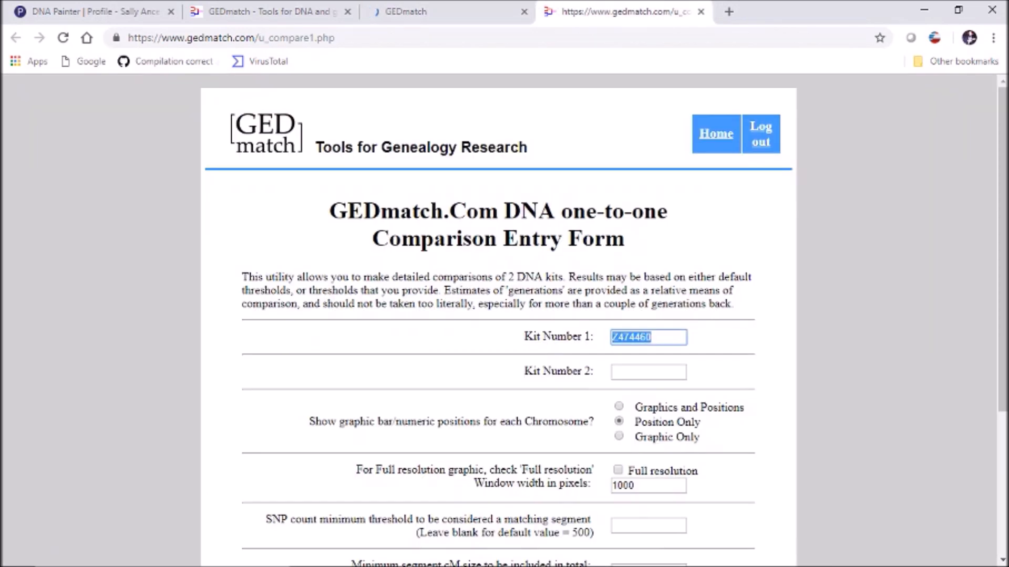
pyautogui.click(649, 372)
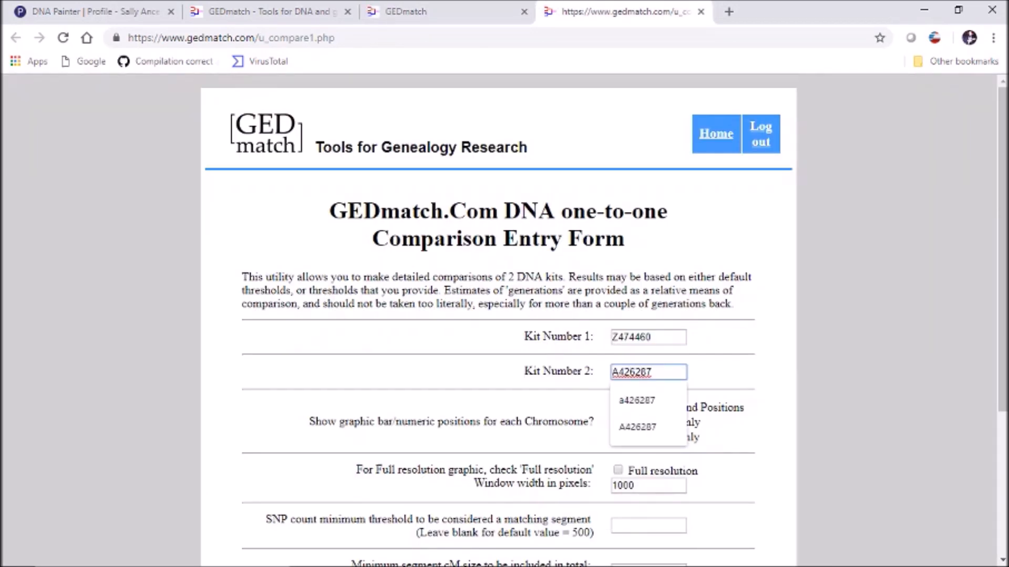
pyautogui.press('Return')
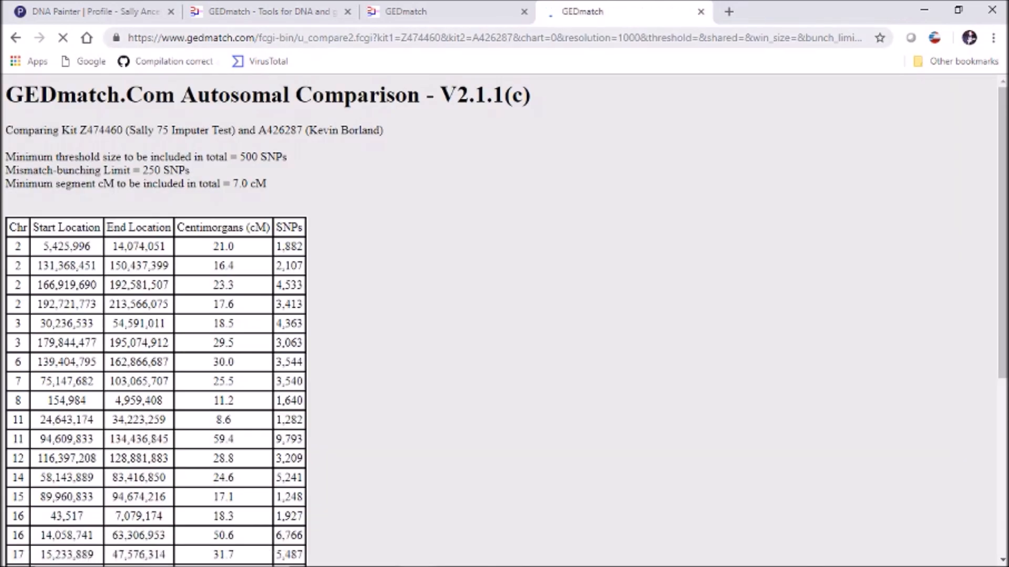
pyautogui.click(446, 11)
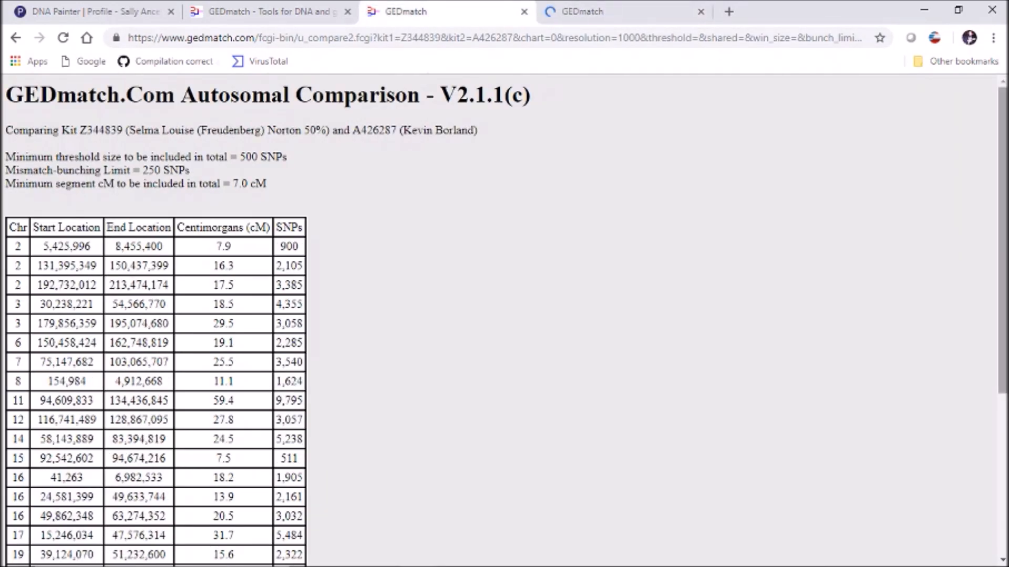
pyautogui.scroll(-5, 505, 315)
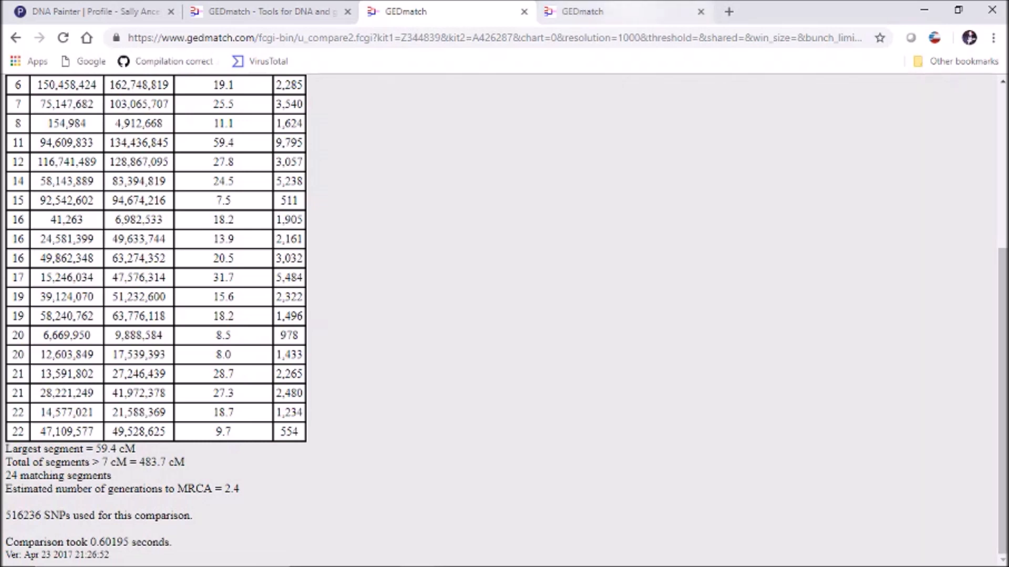
pyautogui.hotkey('ctrl', 'Tab')
pyautogui.scroll(-5, 504, 315)
pyautogui.scroll(-2, 505, 316)
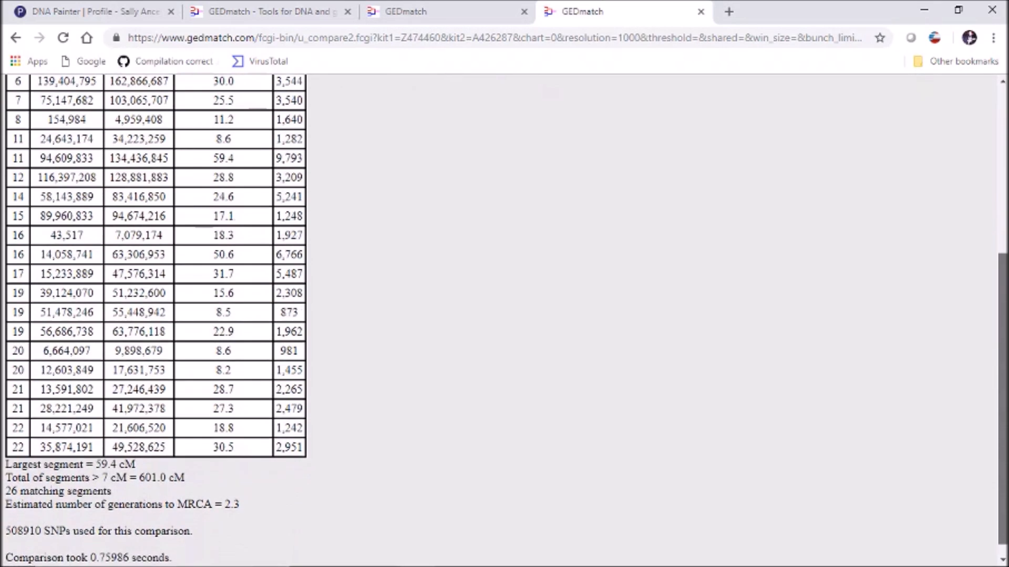